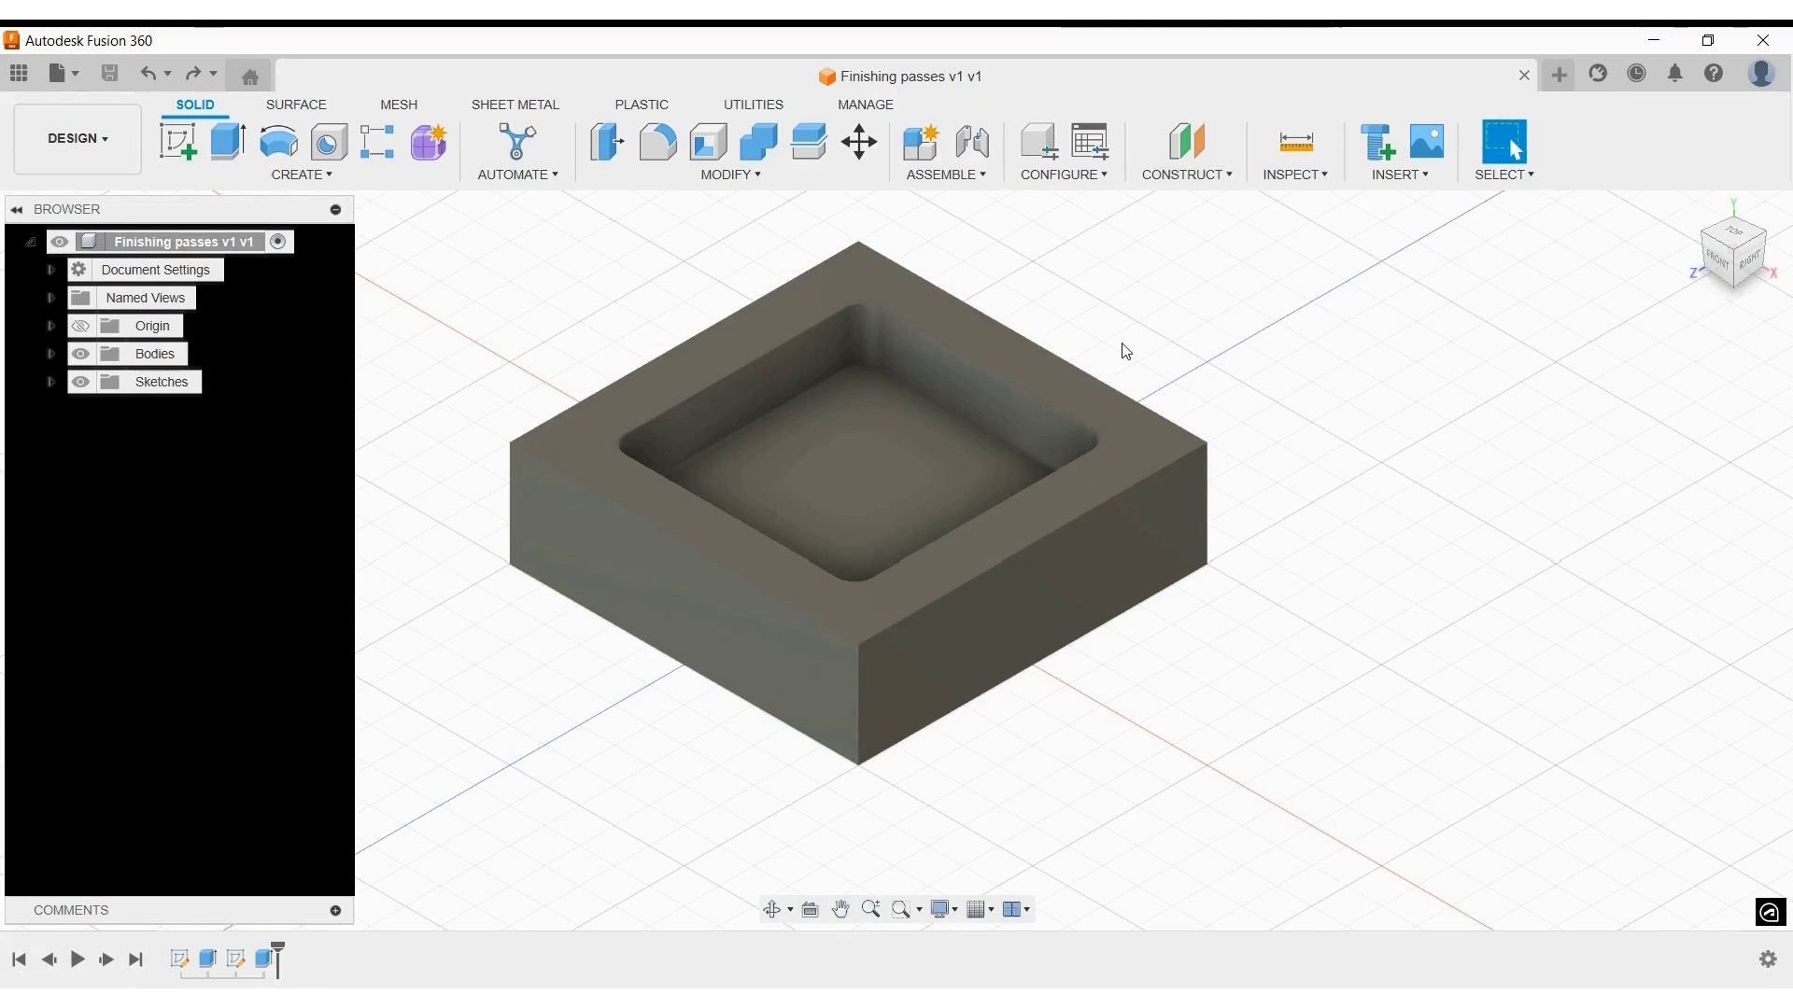
- Switch from the Design workspace to the Manufacture workspace for the block with the square pocket
mouse_move(902, 472)
middle_mouse_down()
mouse_move(935, 533)
mouse_move(910, 450)
middle_mouse_up()
scroll(917, 519, "up", 2)
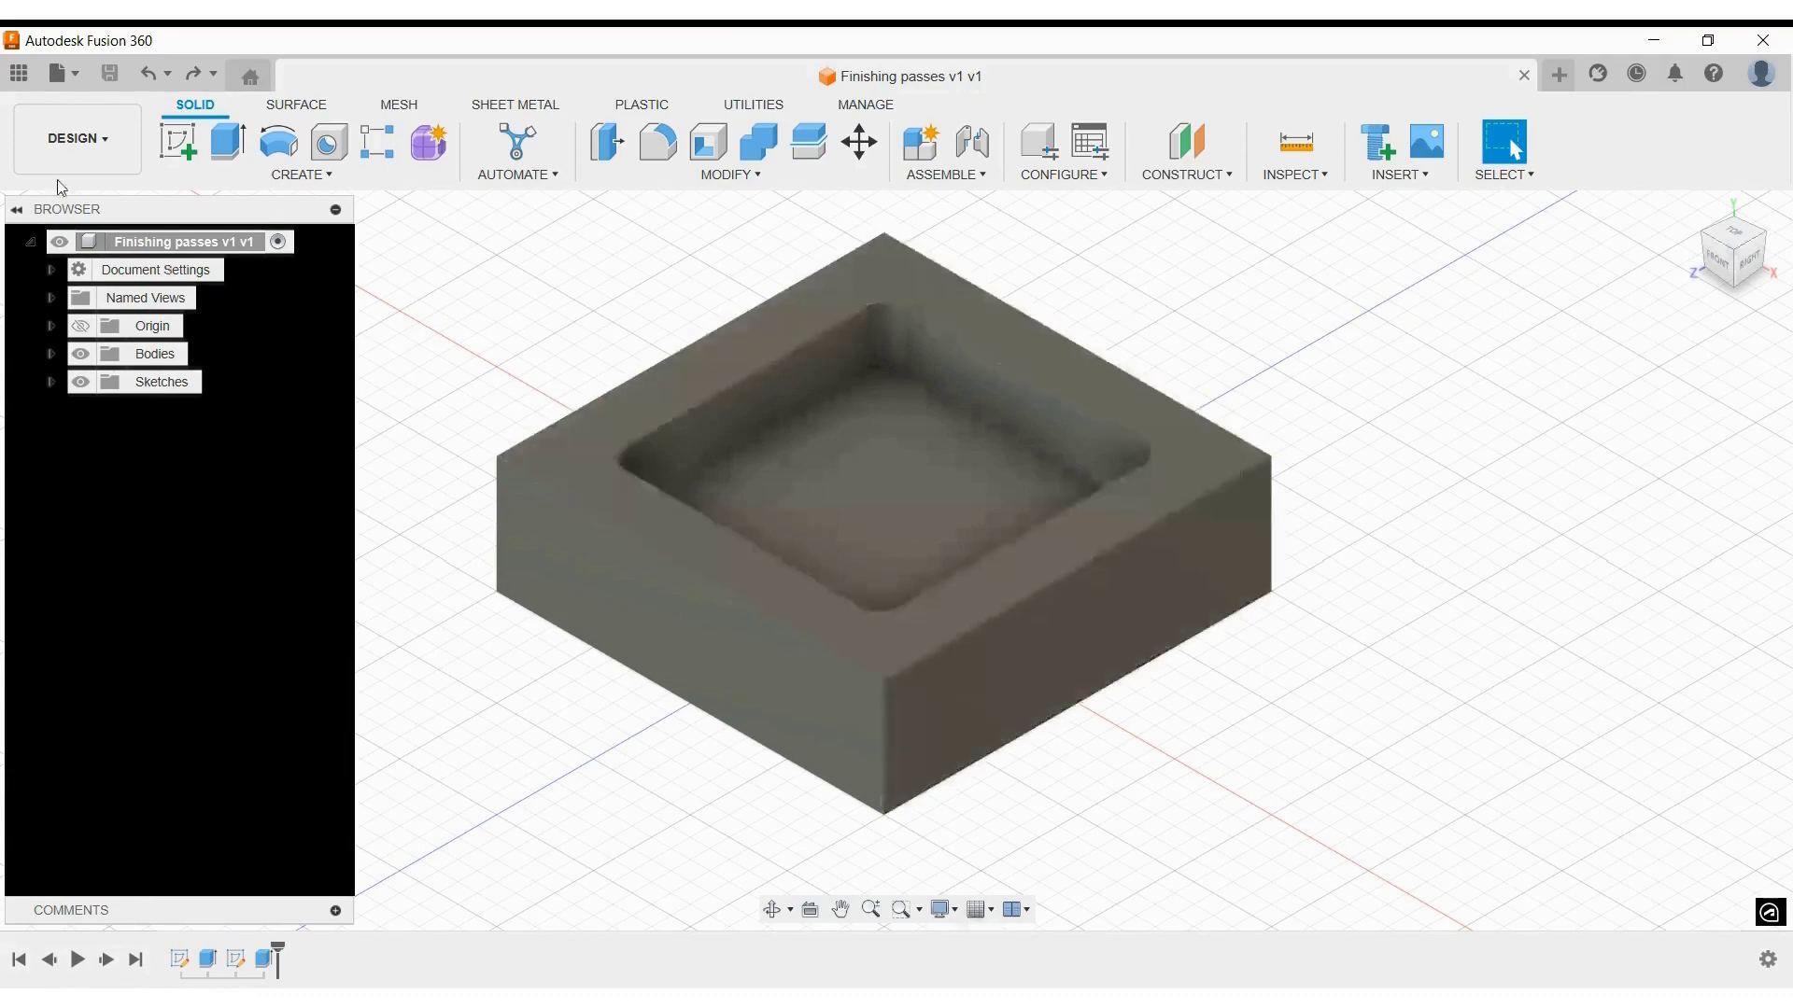
left_click(70, 149)
left_click(126, 397)
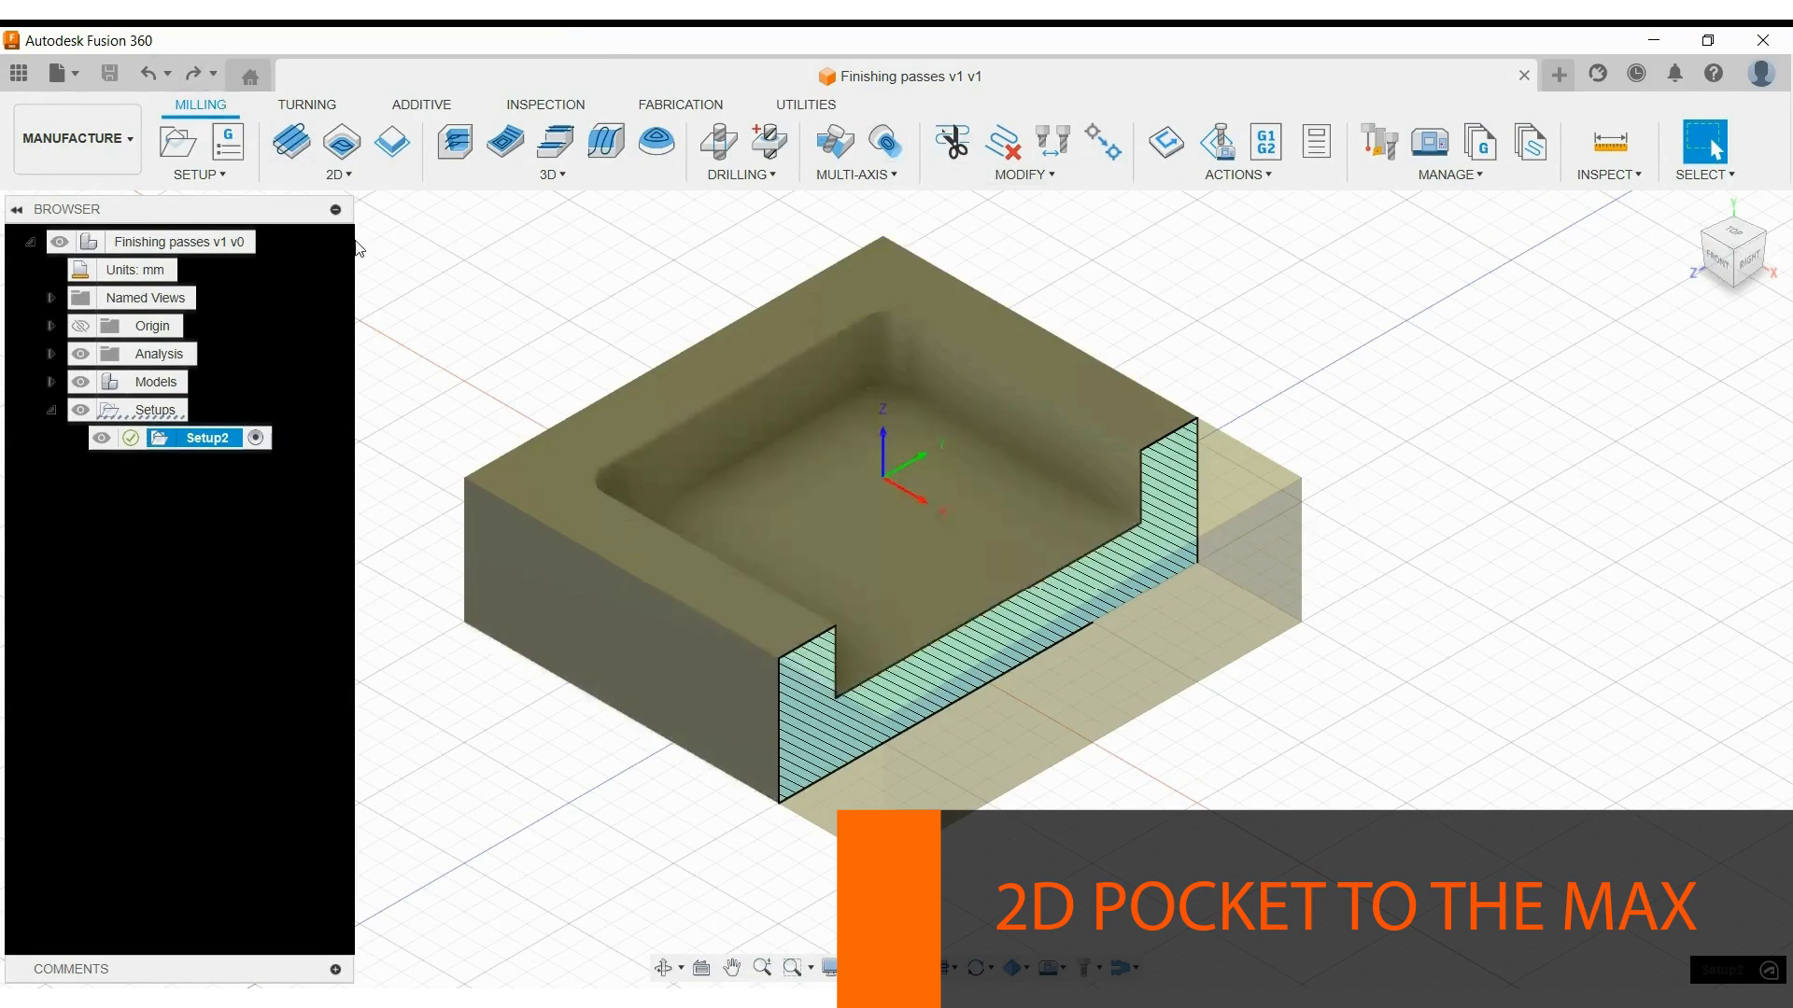
- Start a 2D Pocket operation and assign the Ø8mm Acrylic cutter medium flat end mill
left_click(339, 175)
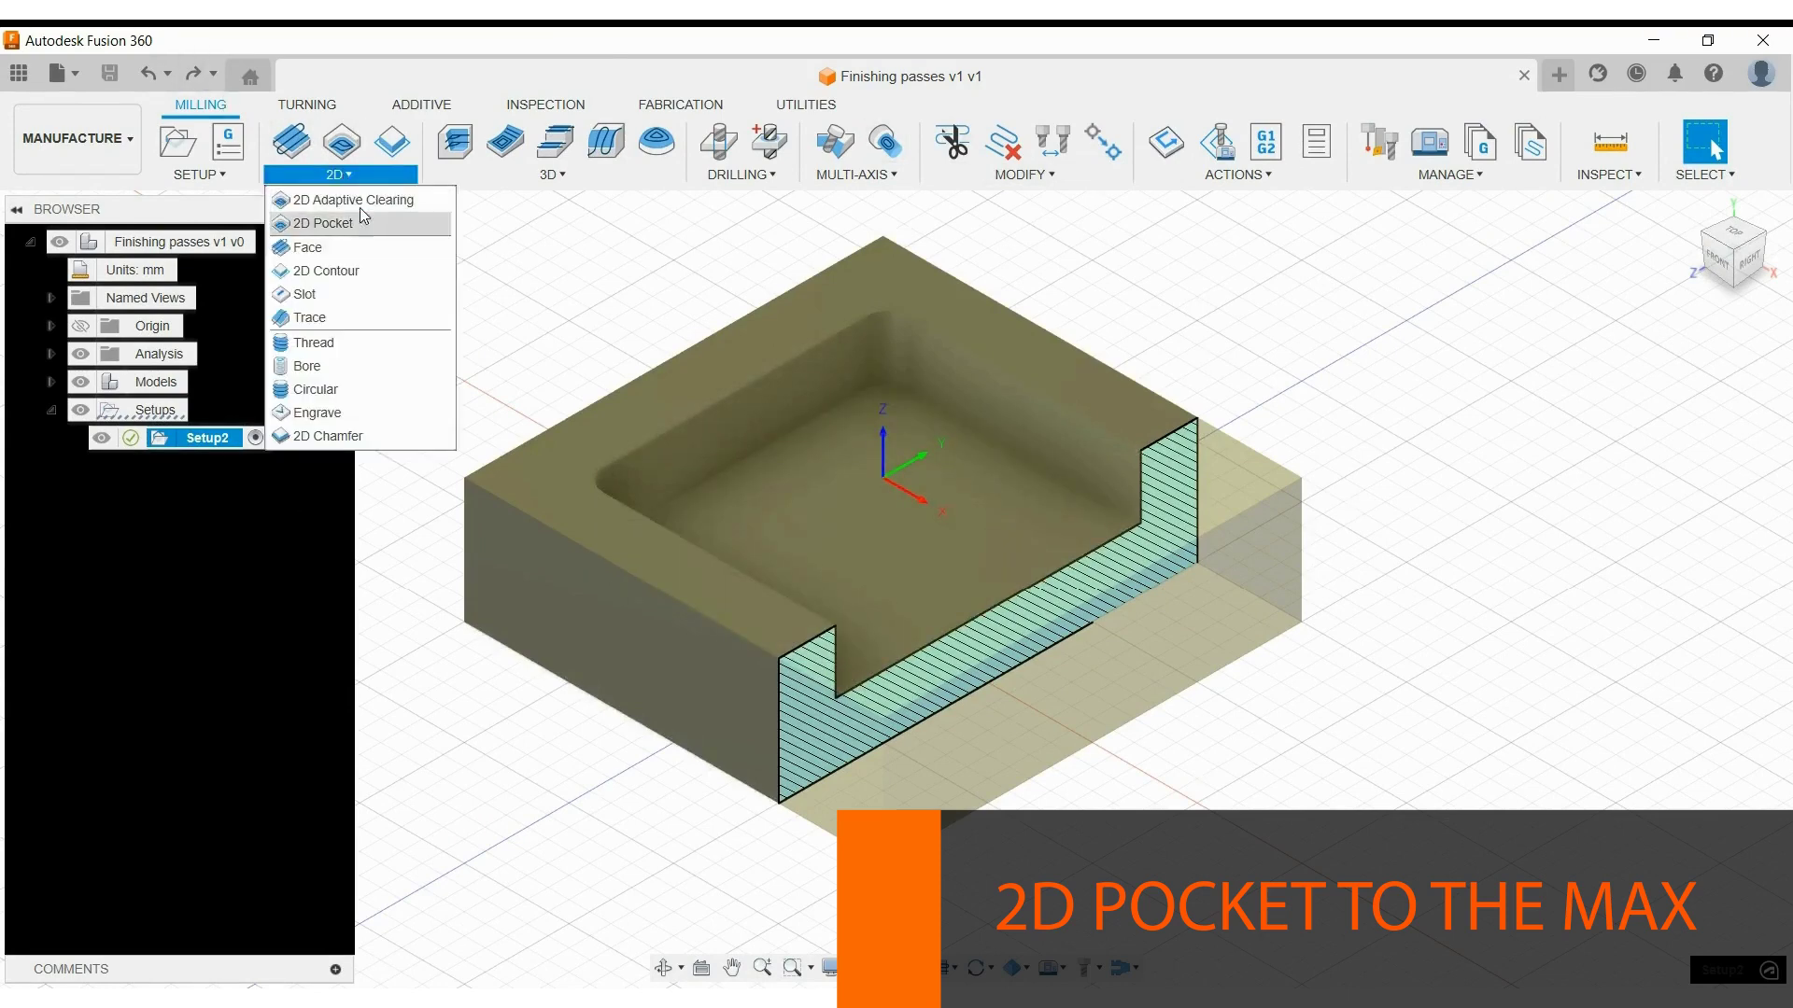
left_click(317, 224)
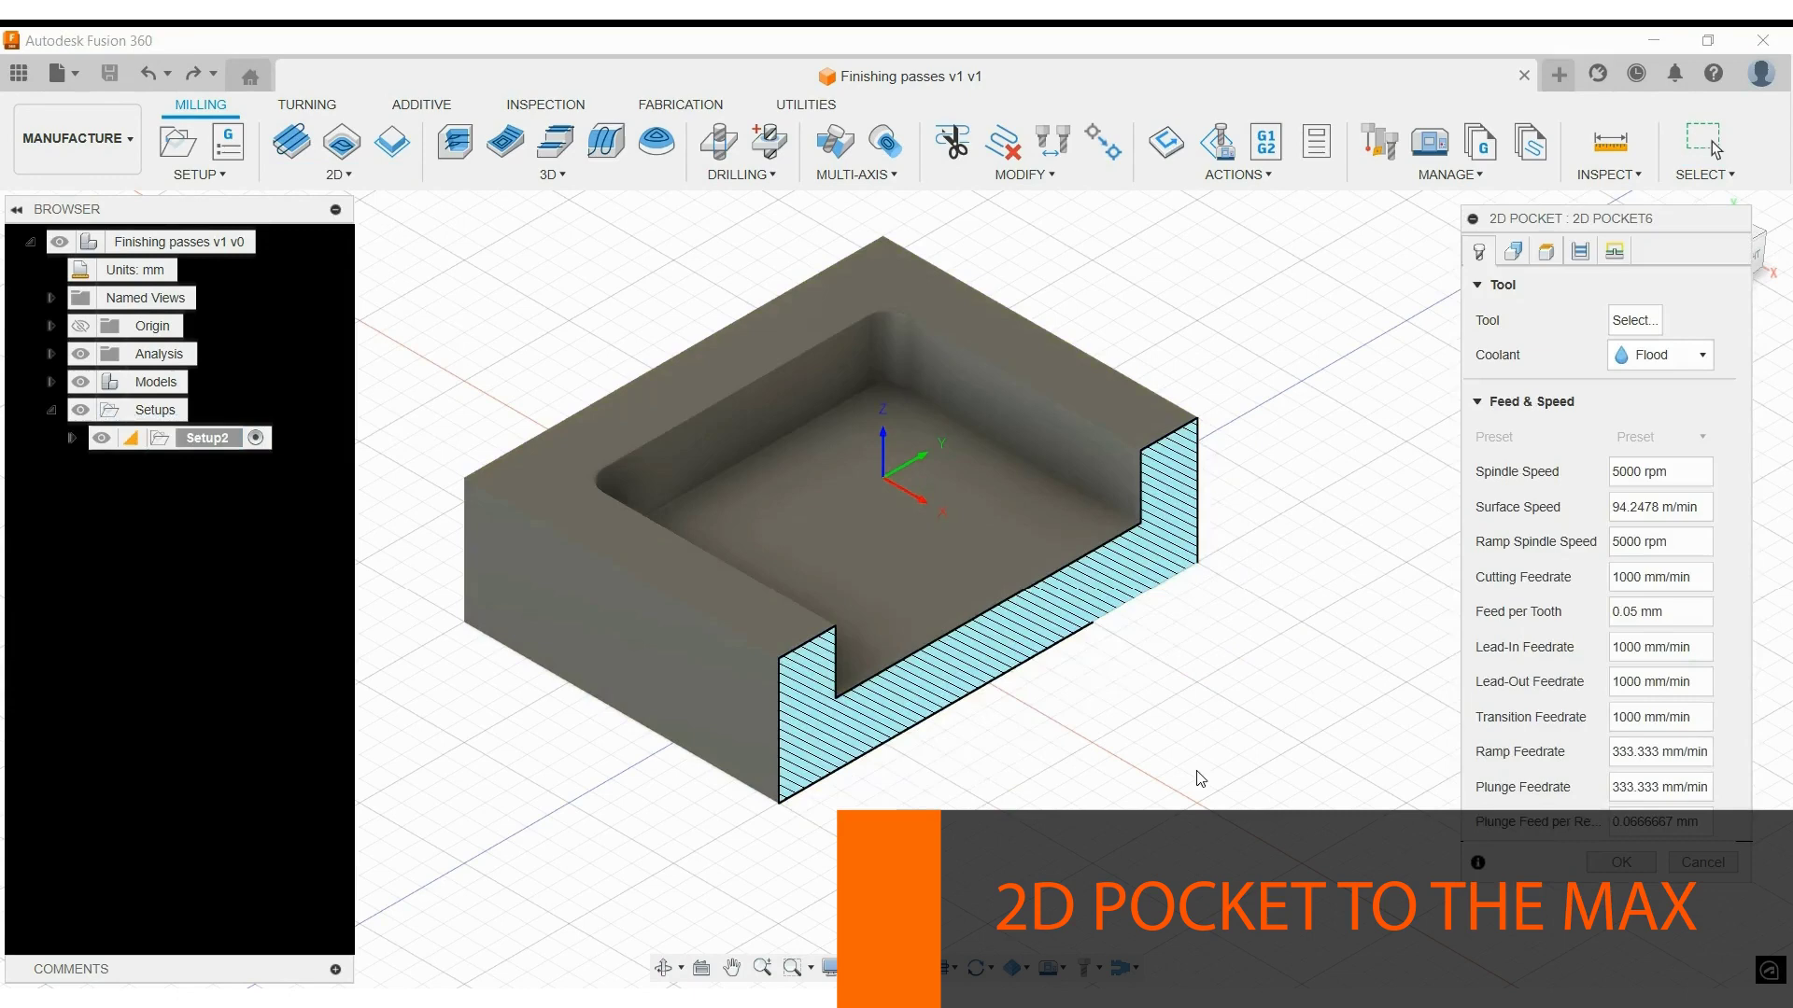
left_click(1634, 320)
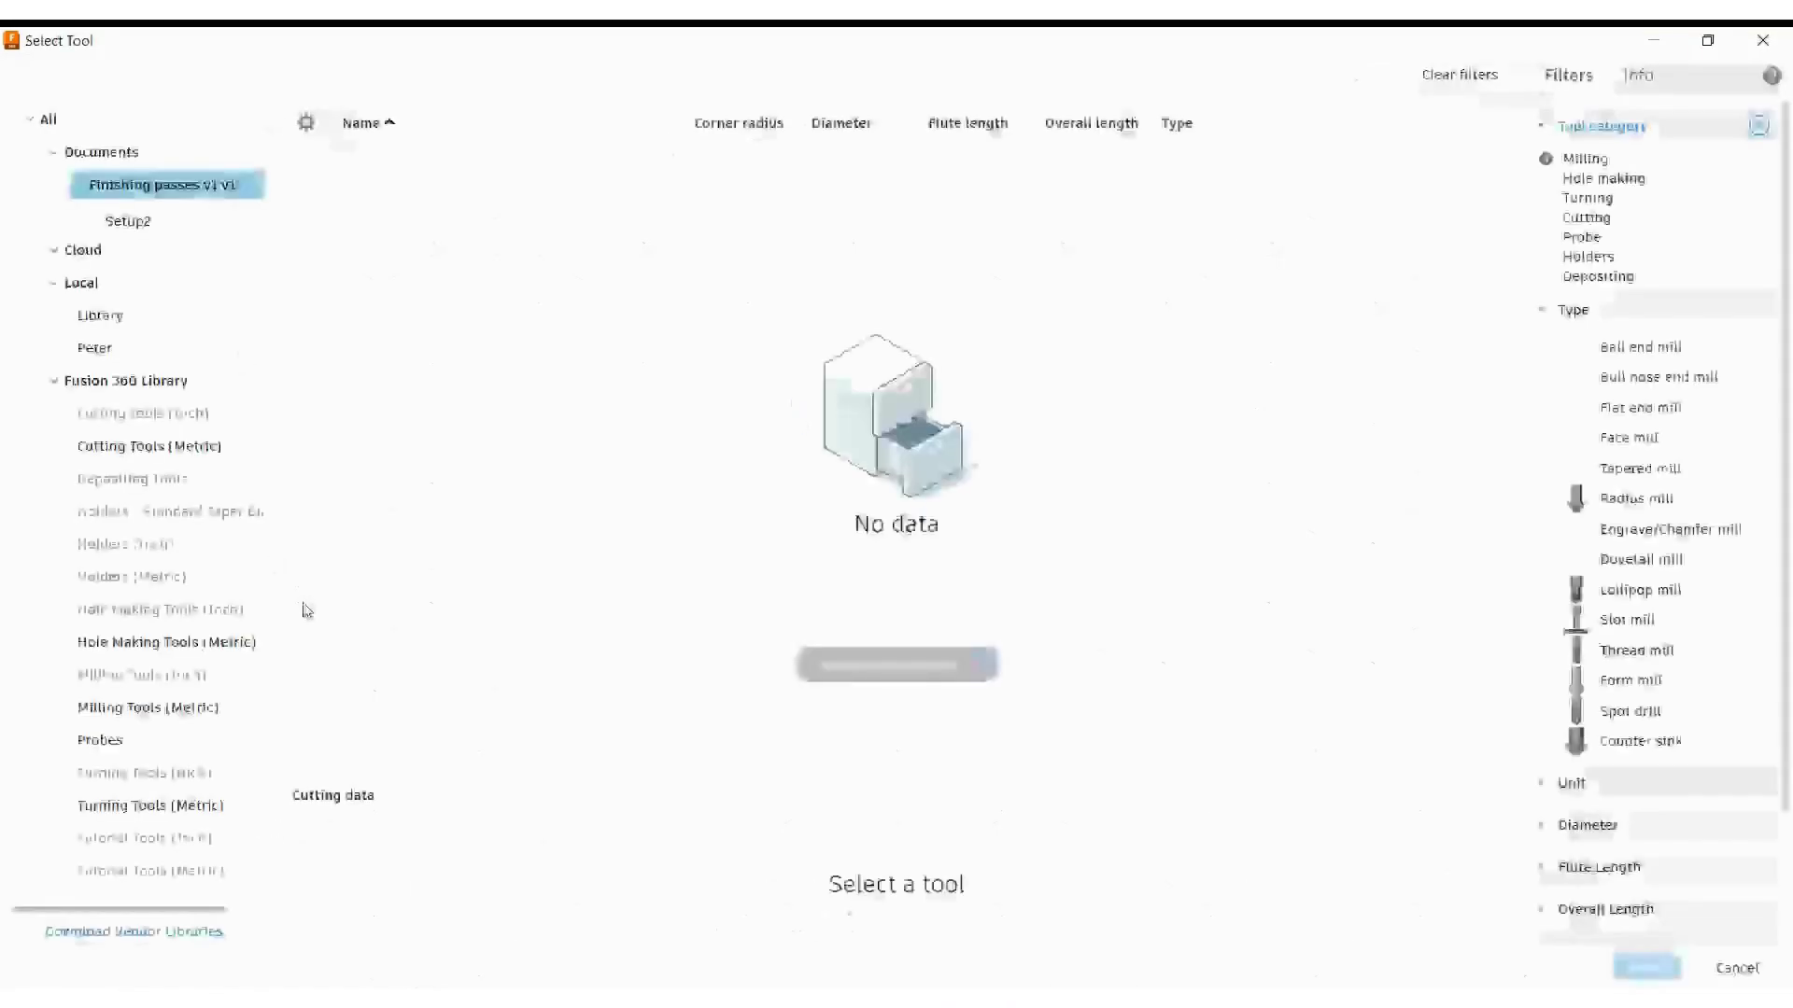
left_click(458, 199)
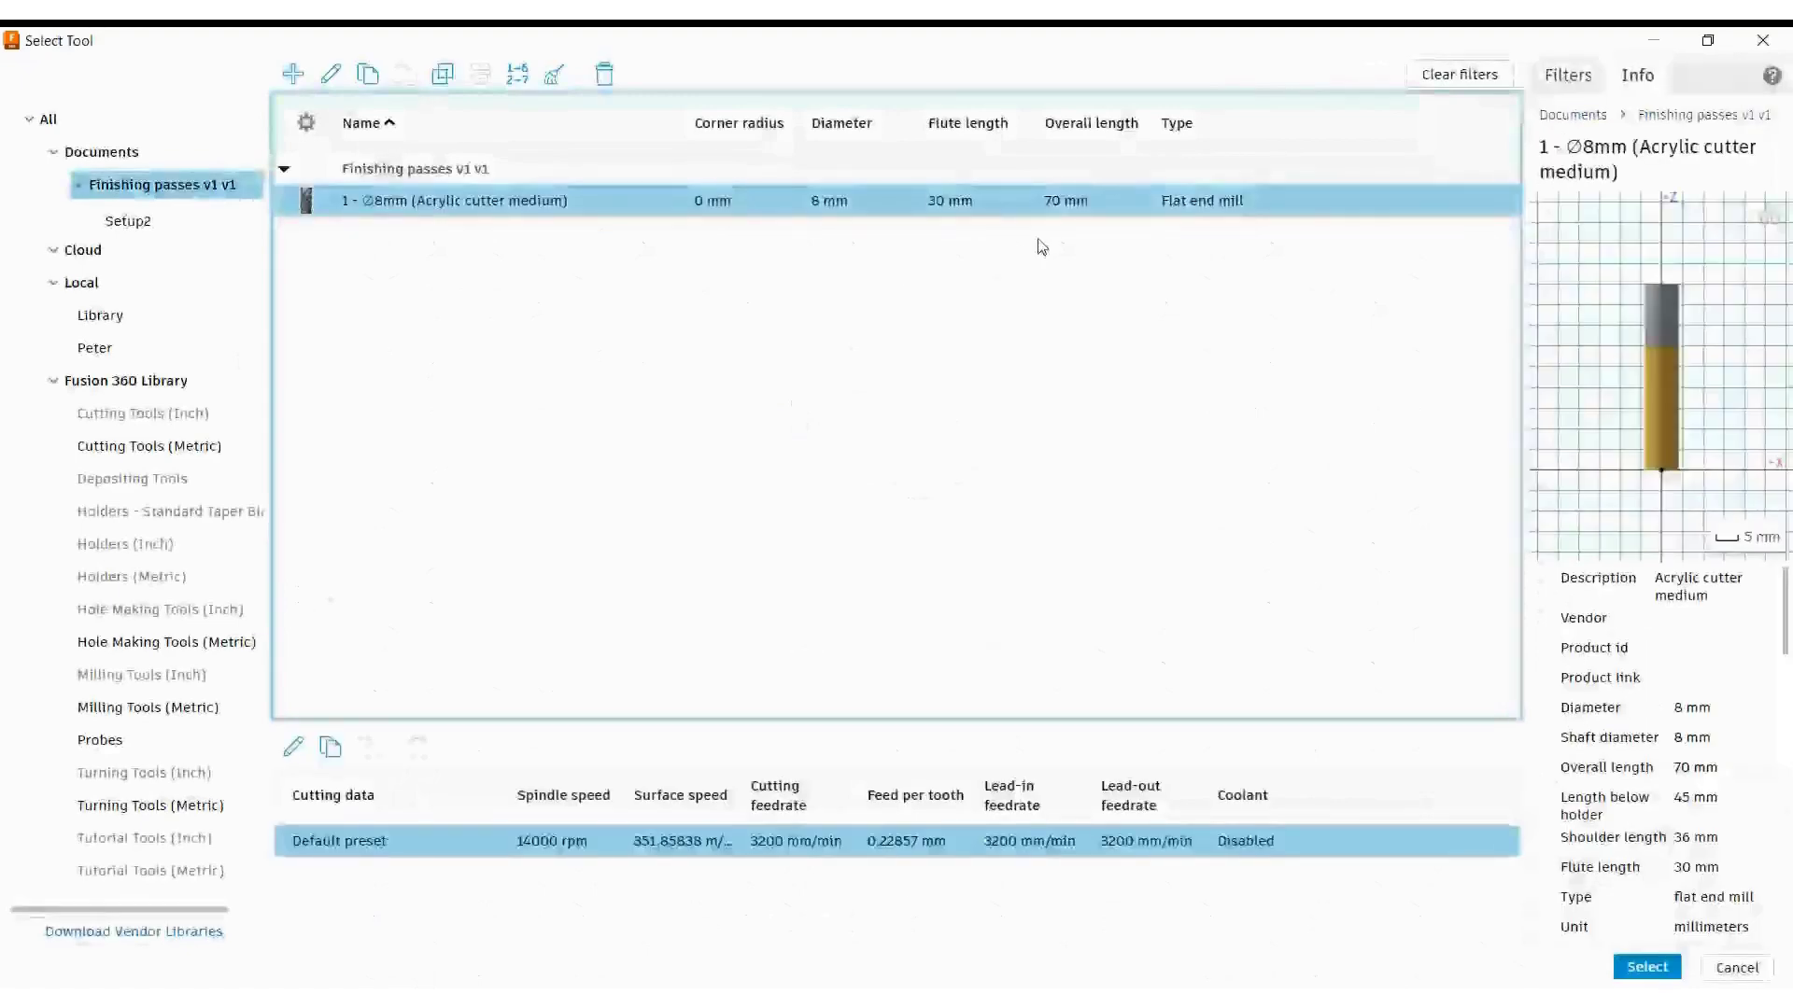
left_click(1645, 969)
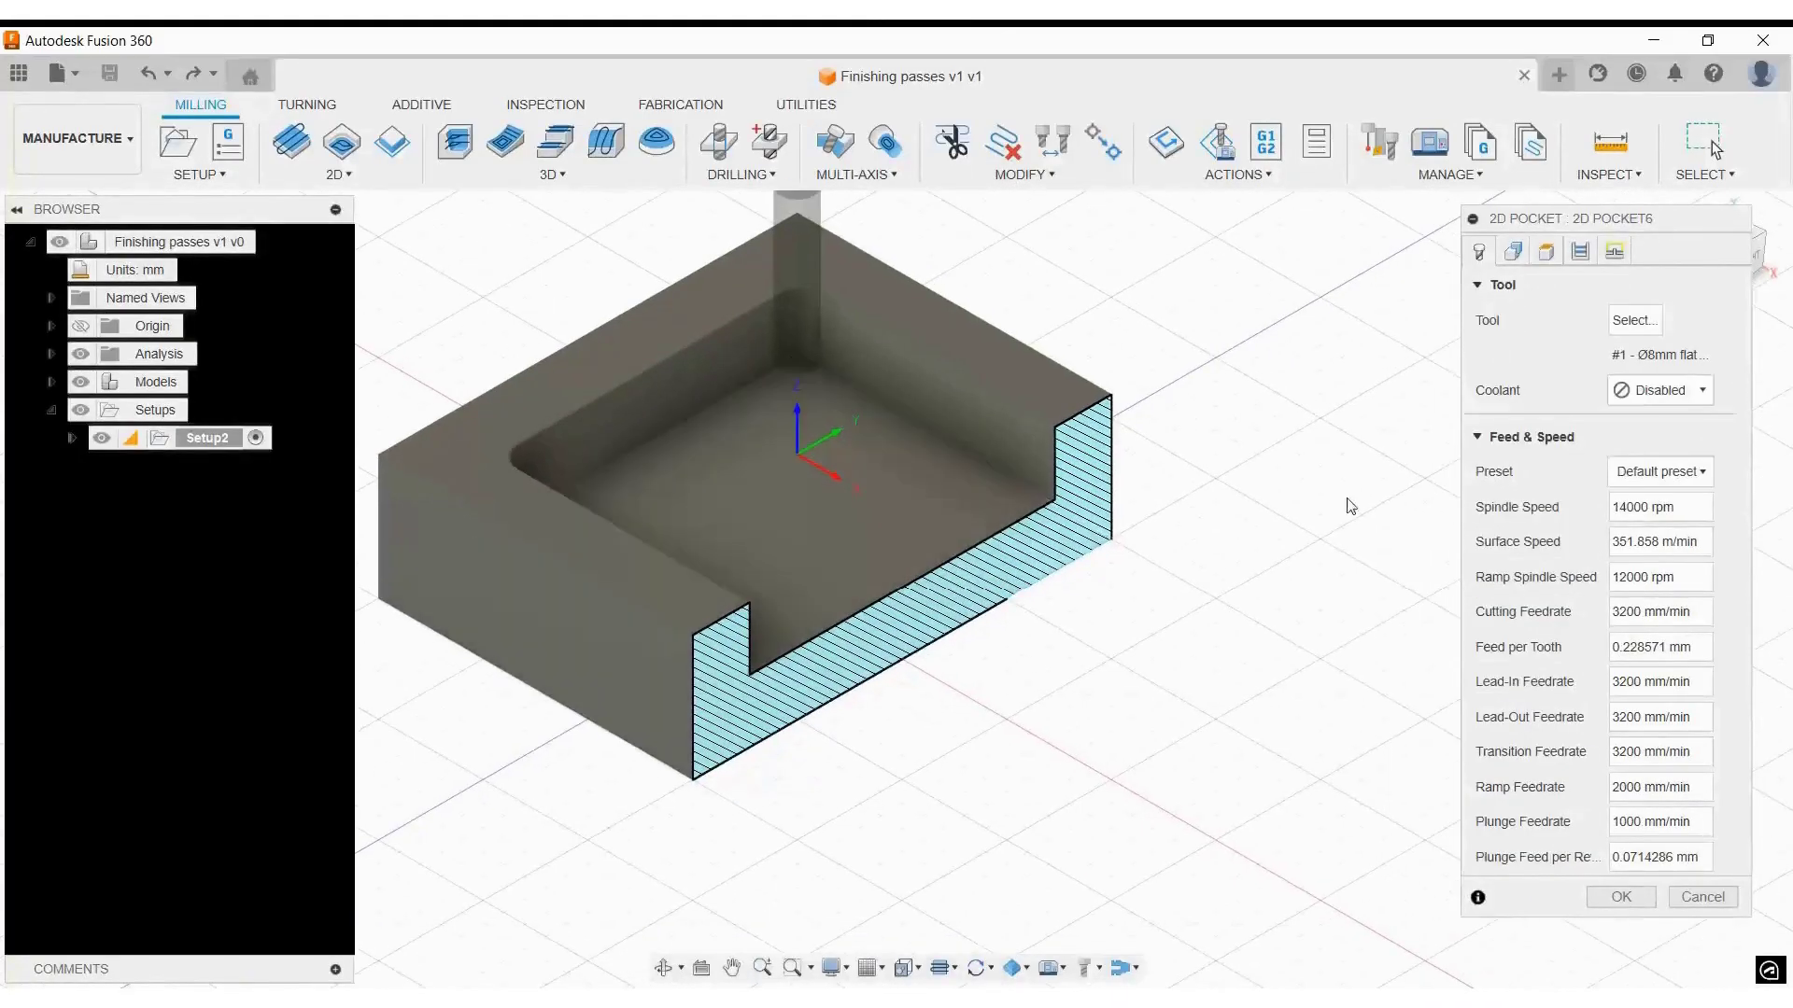
- Select the pocket floor as the machining geometry and generate the 2D Pocket toolpath
left_click(1513, 253)
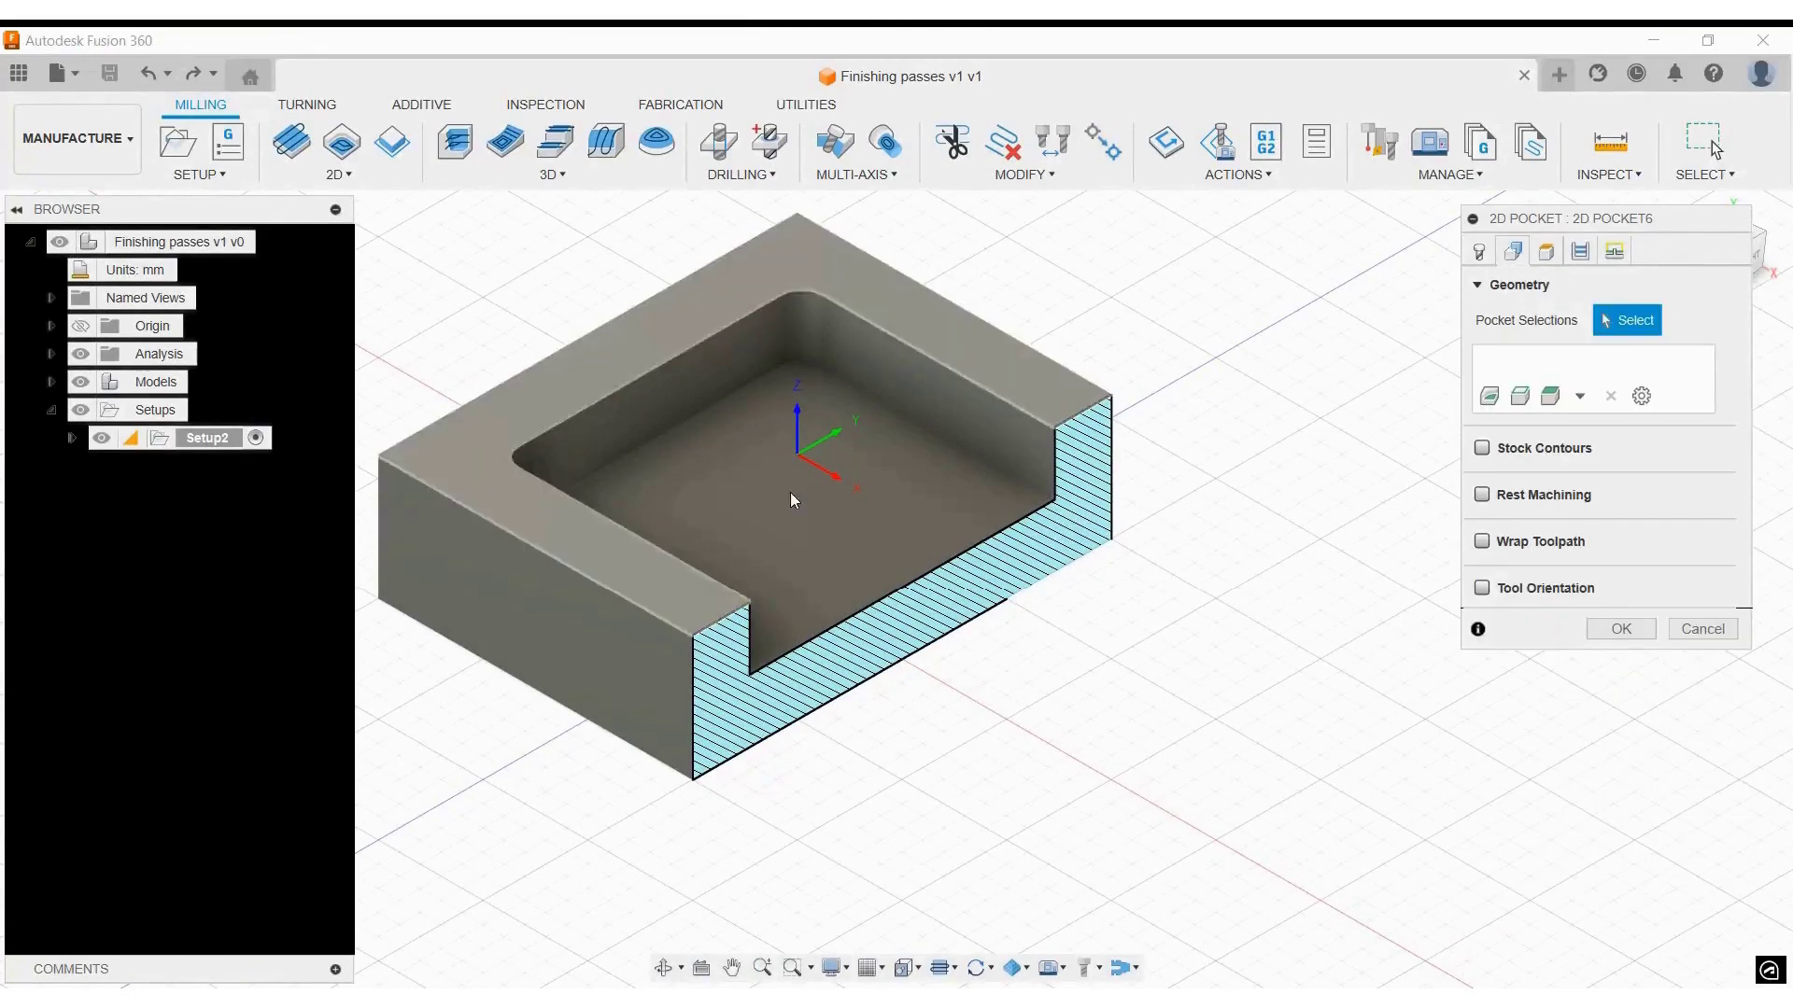
left_click(839, 519)
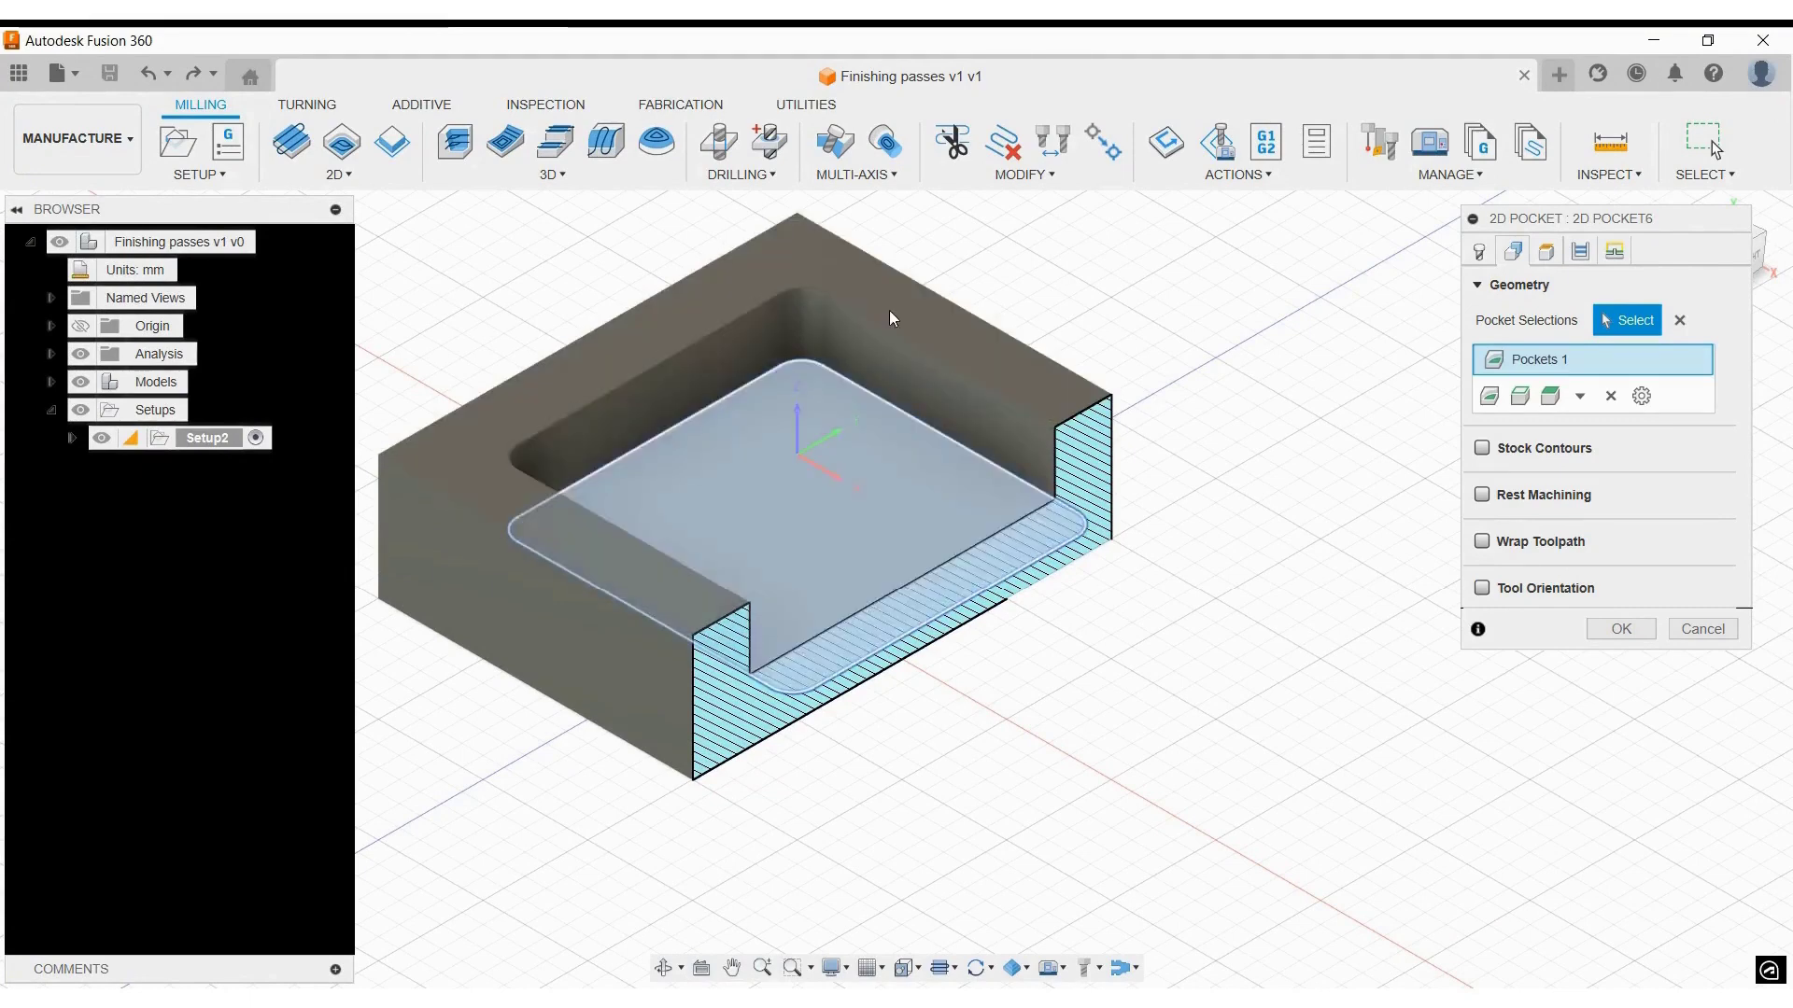
scroll(889, 310, "up", 10)
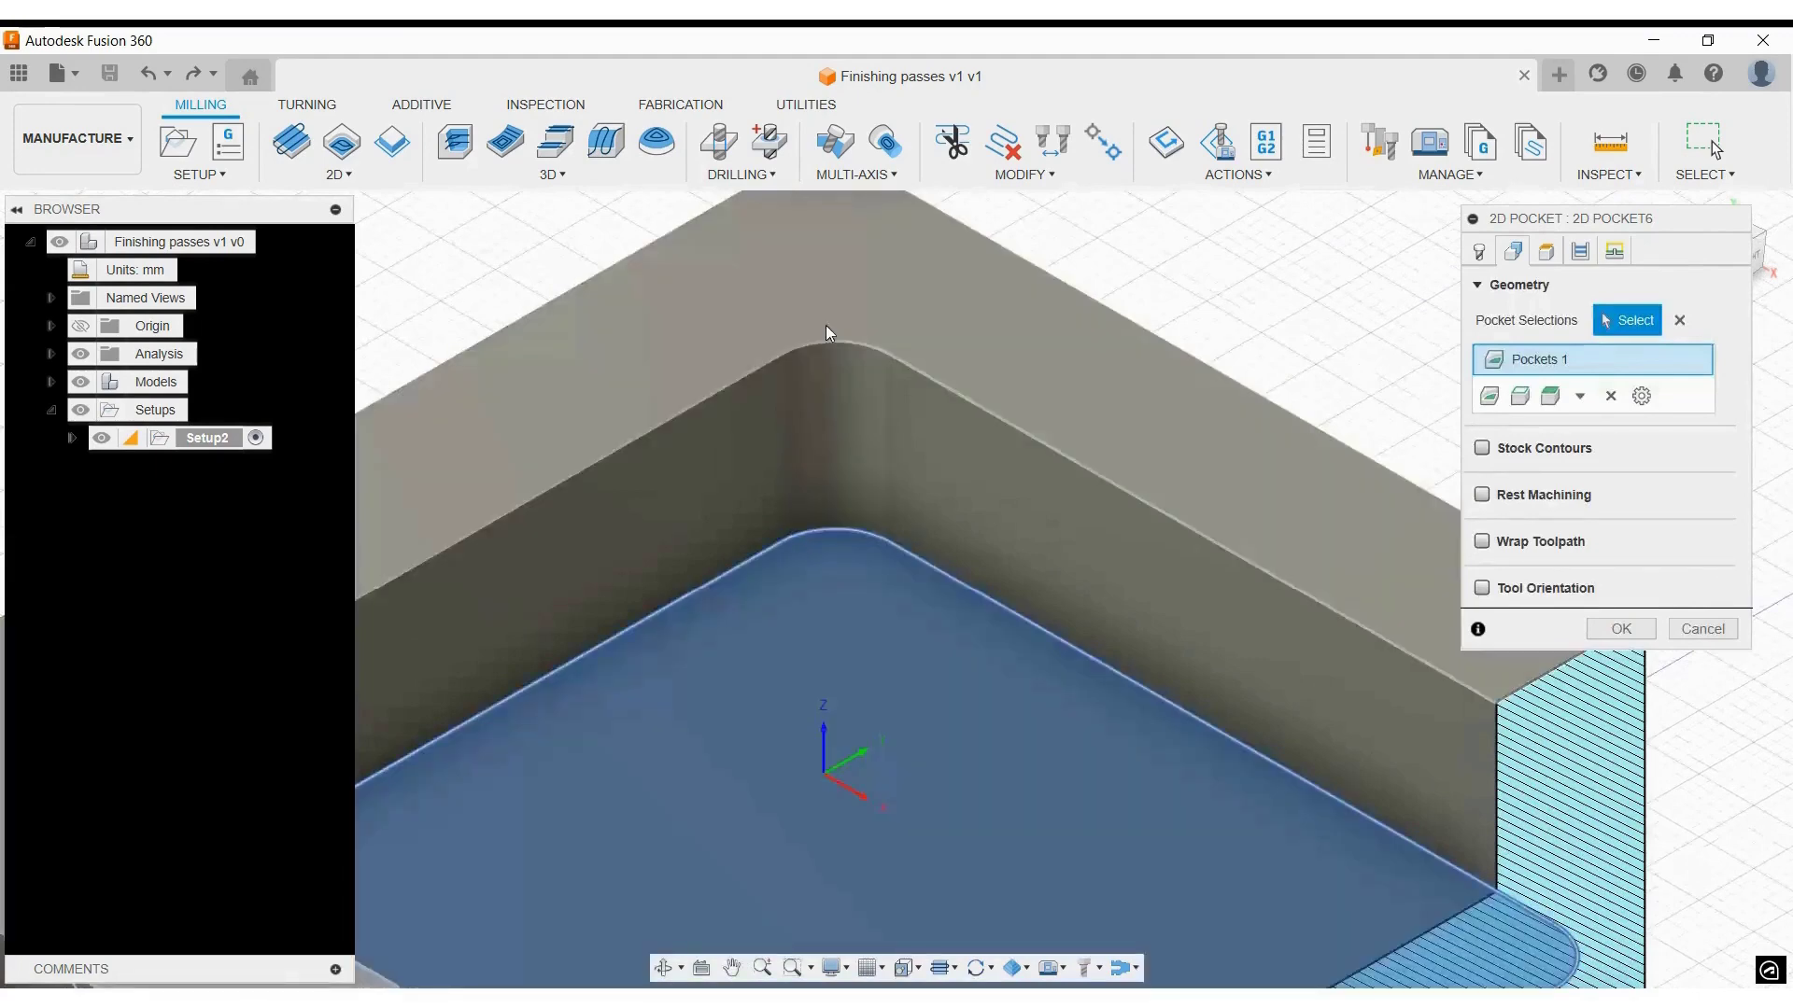
scroll(831, 680, "down", 10)
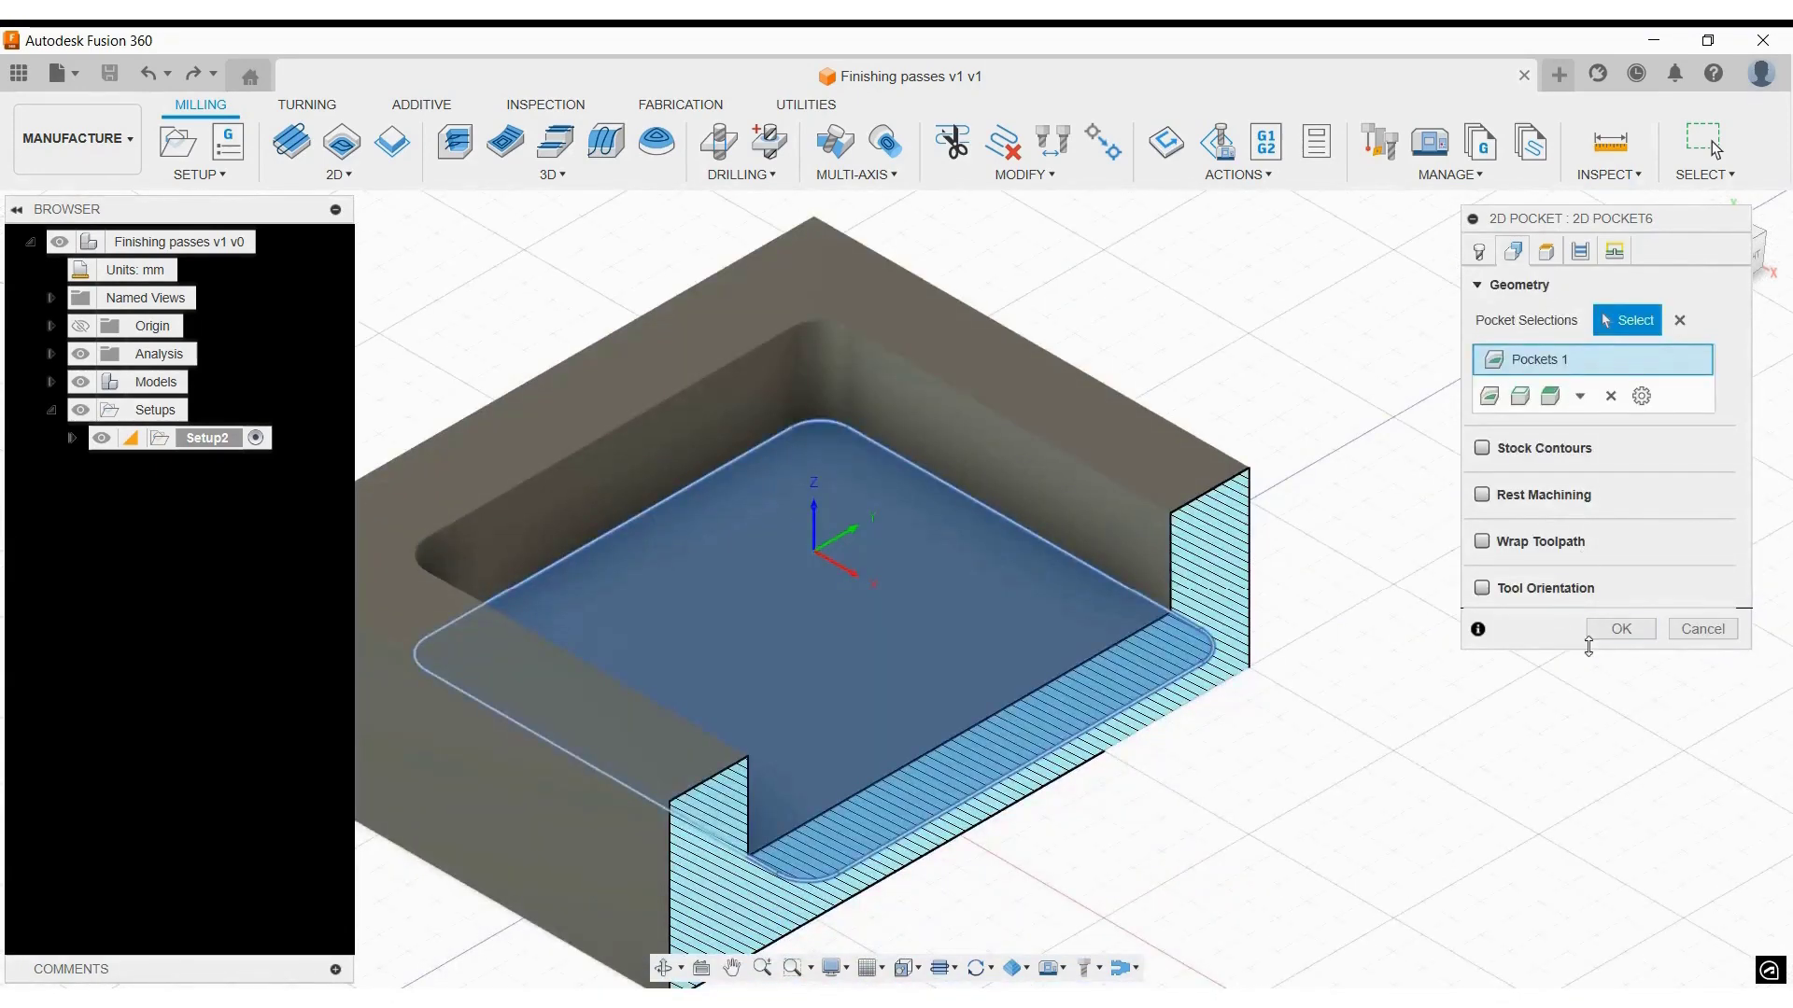
left_click(1615, 633)
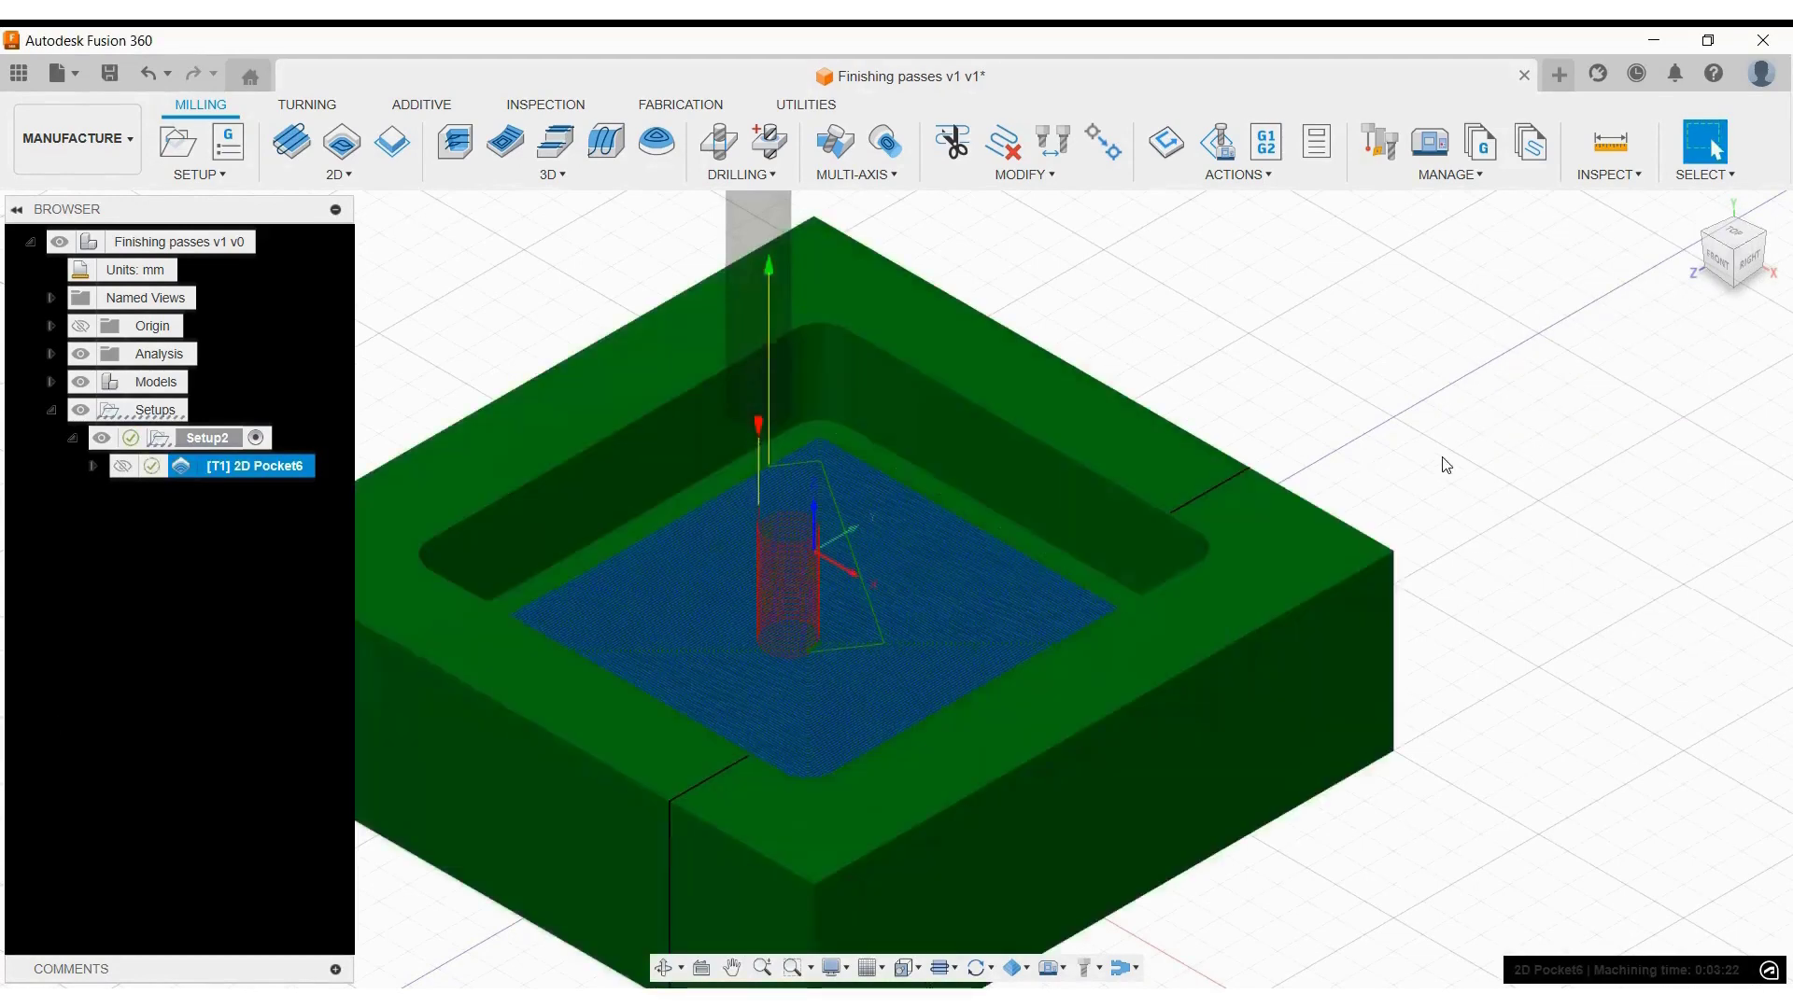
- Simulate the 2D Pocket toolpath and raise the playback speed
right_click(253, 472)
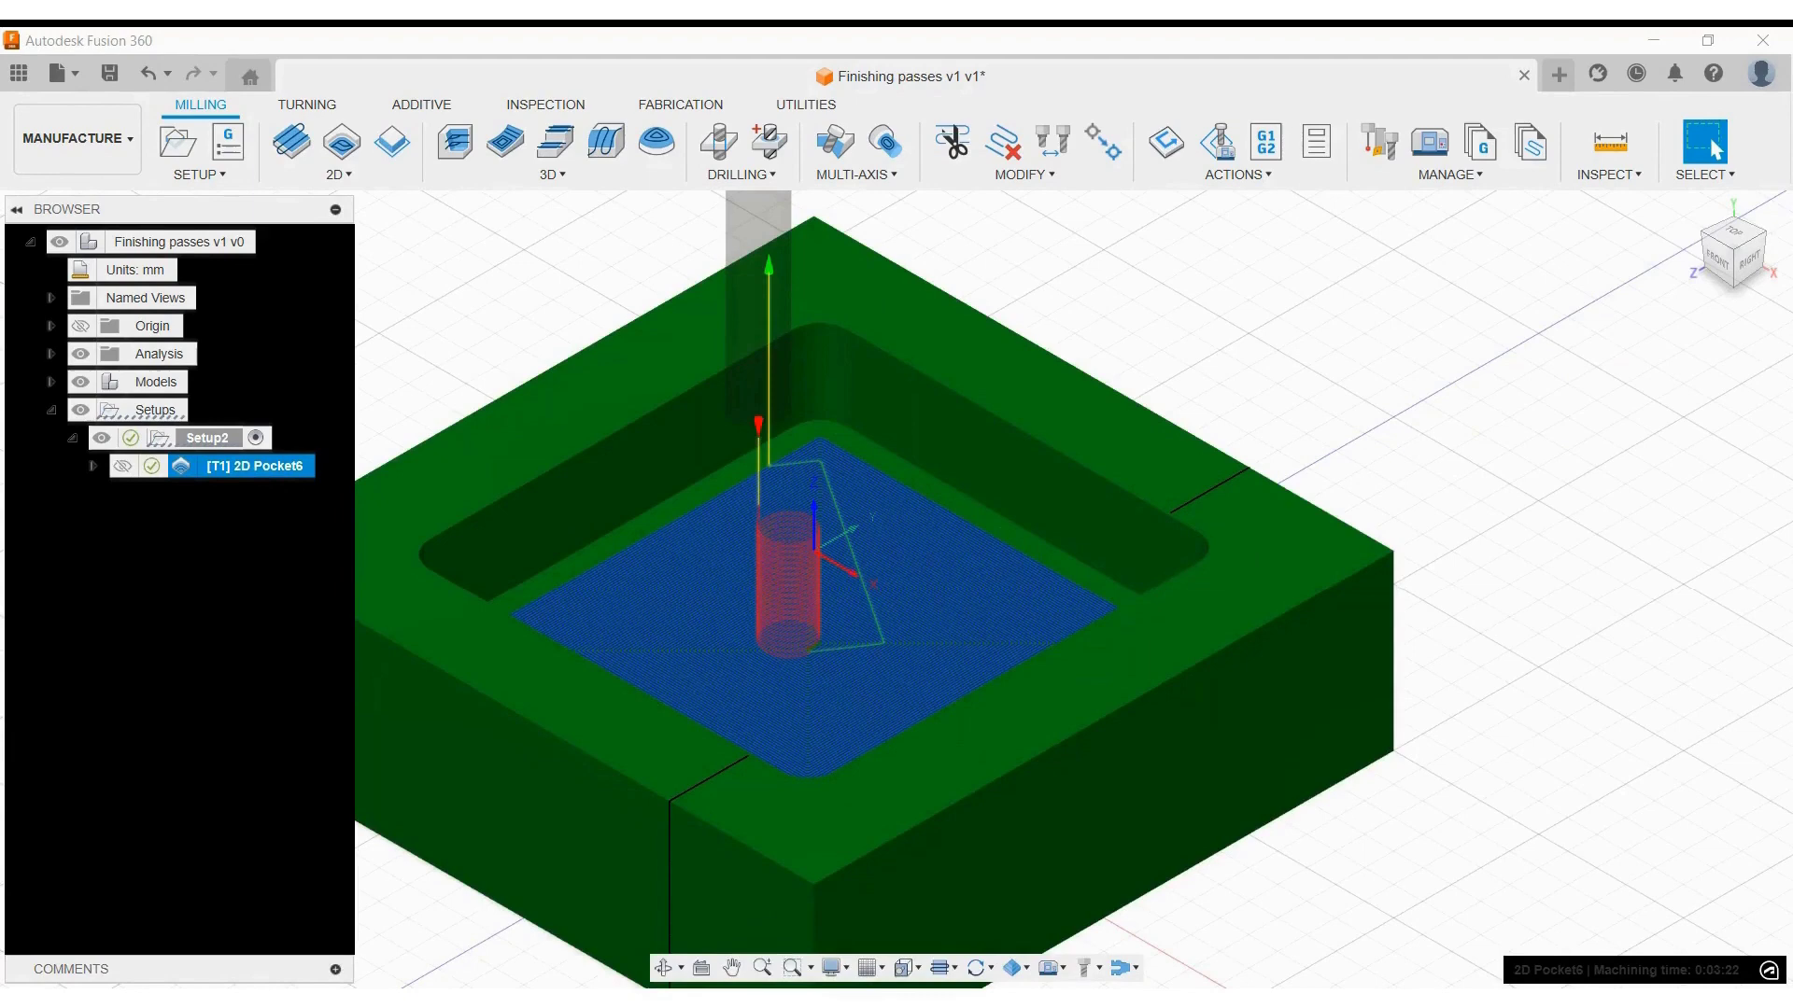
left_click(372, 182)
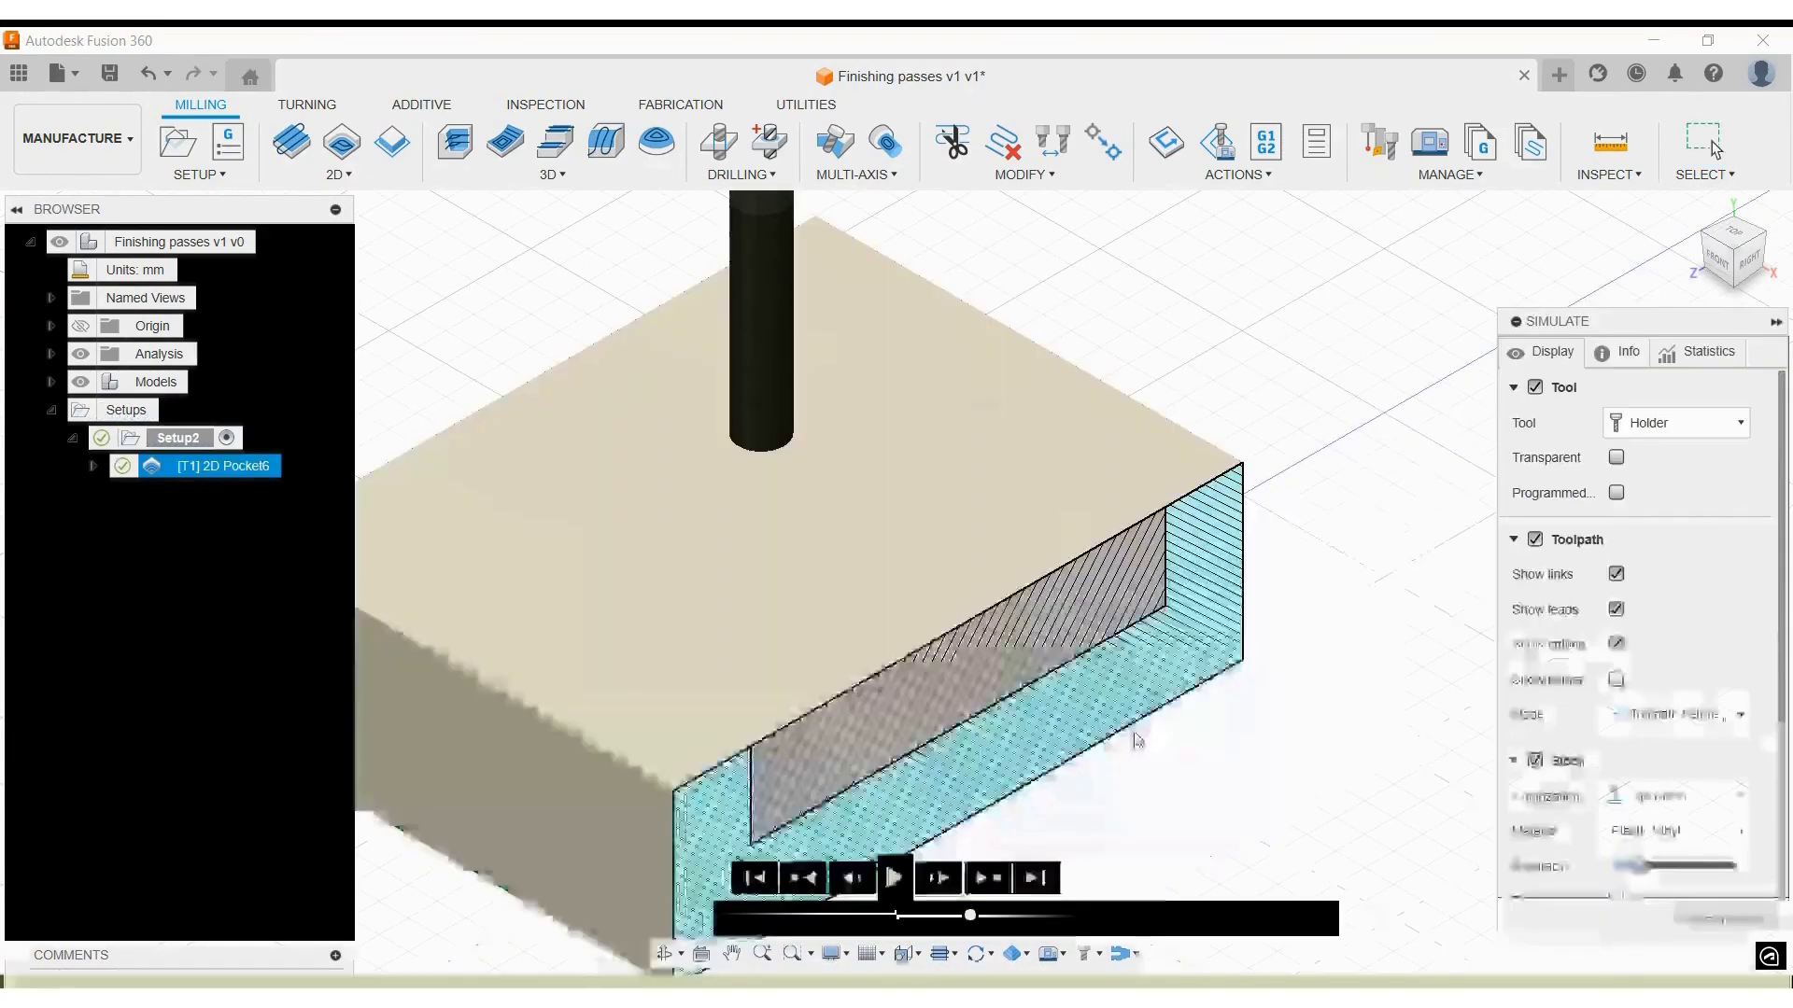
left_click(893, 878)
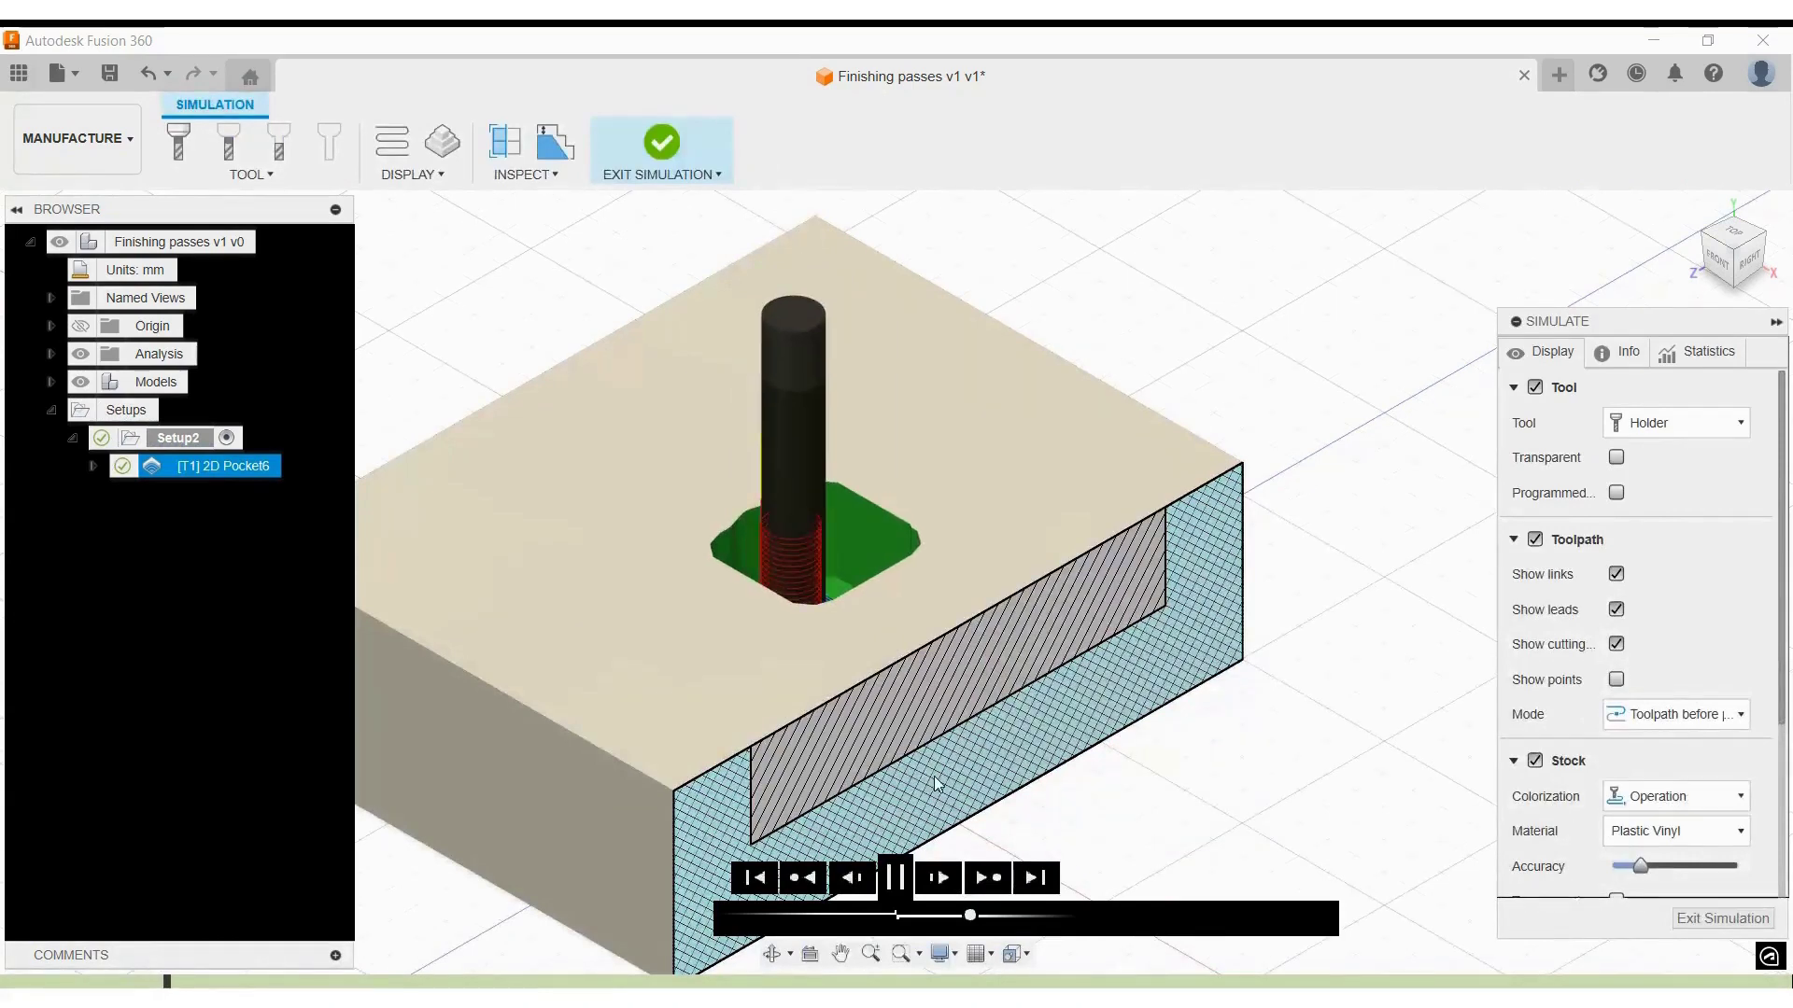
left_click_drag(973, 921, 990, 917)
- Examine the cross-section where the pocket wall meets the floor for remaining stock, then exit the simulation
scroll(1196, 595, "up", 8)
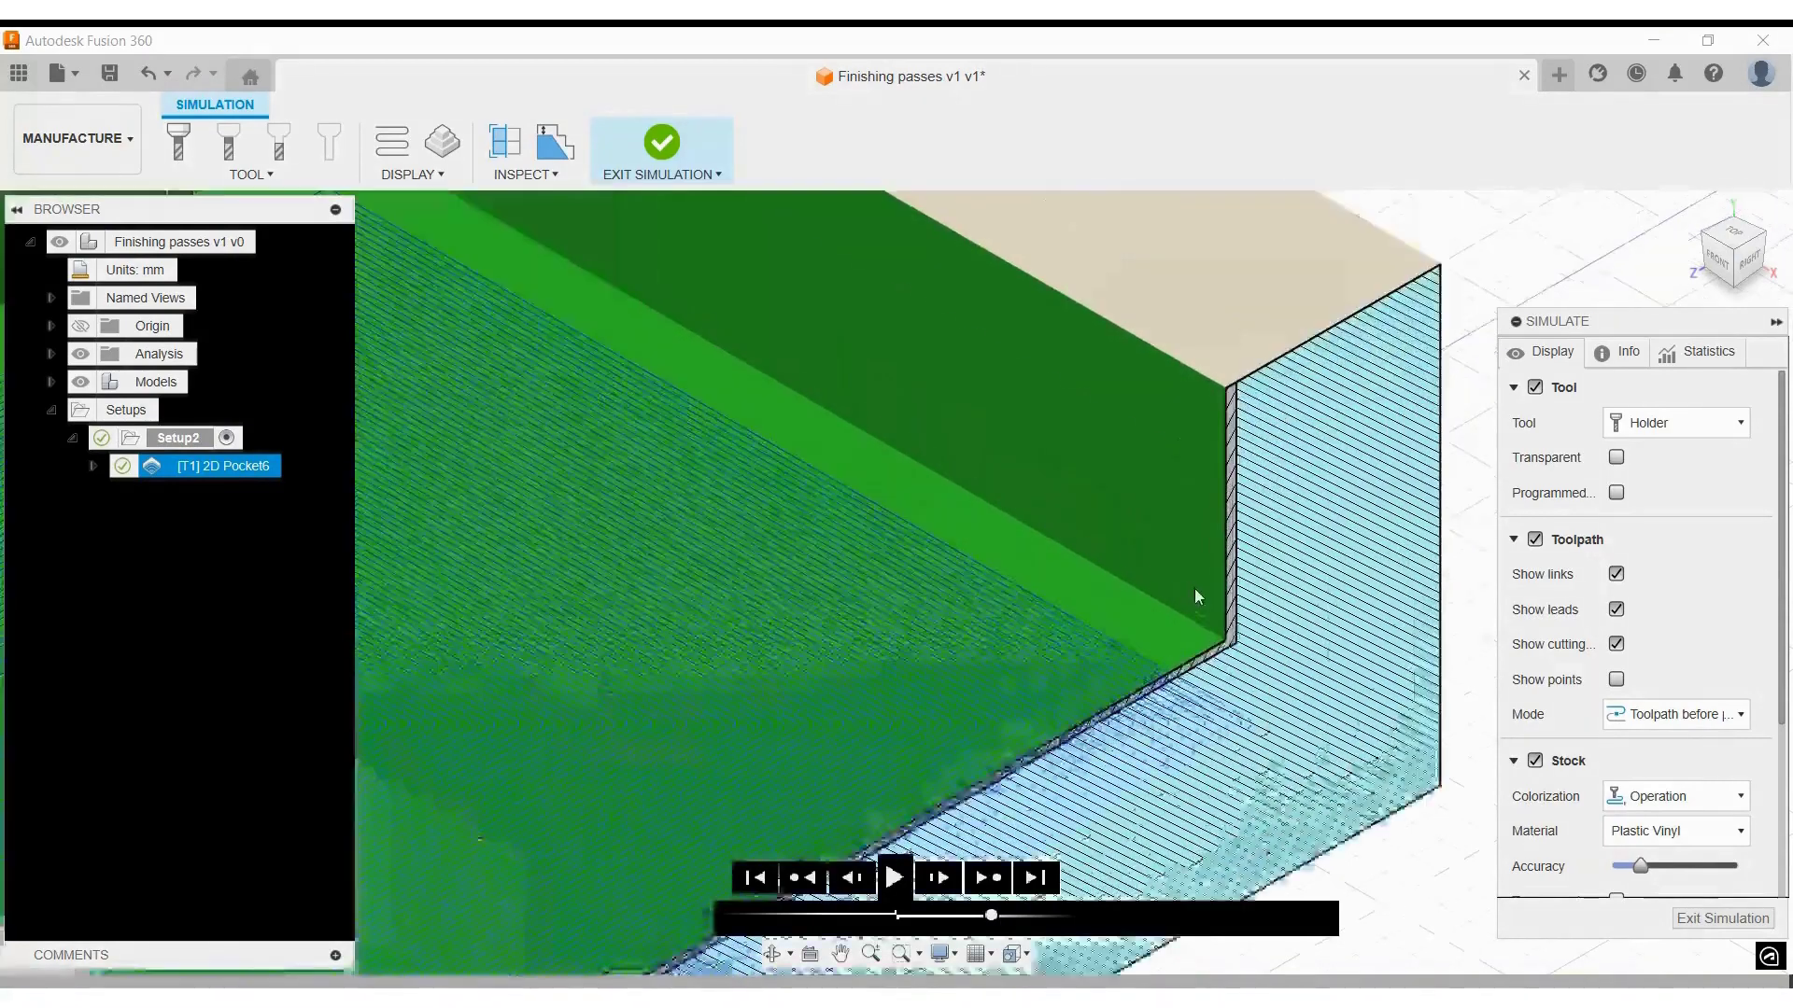
middle_click_drag(1242, 636, 852, 596)
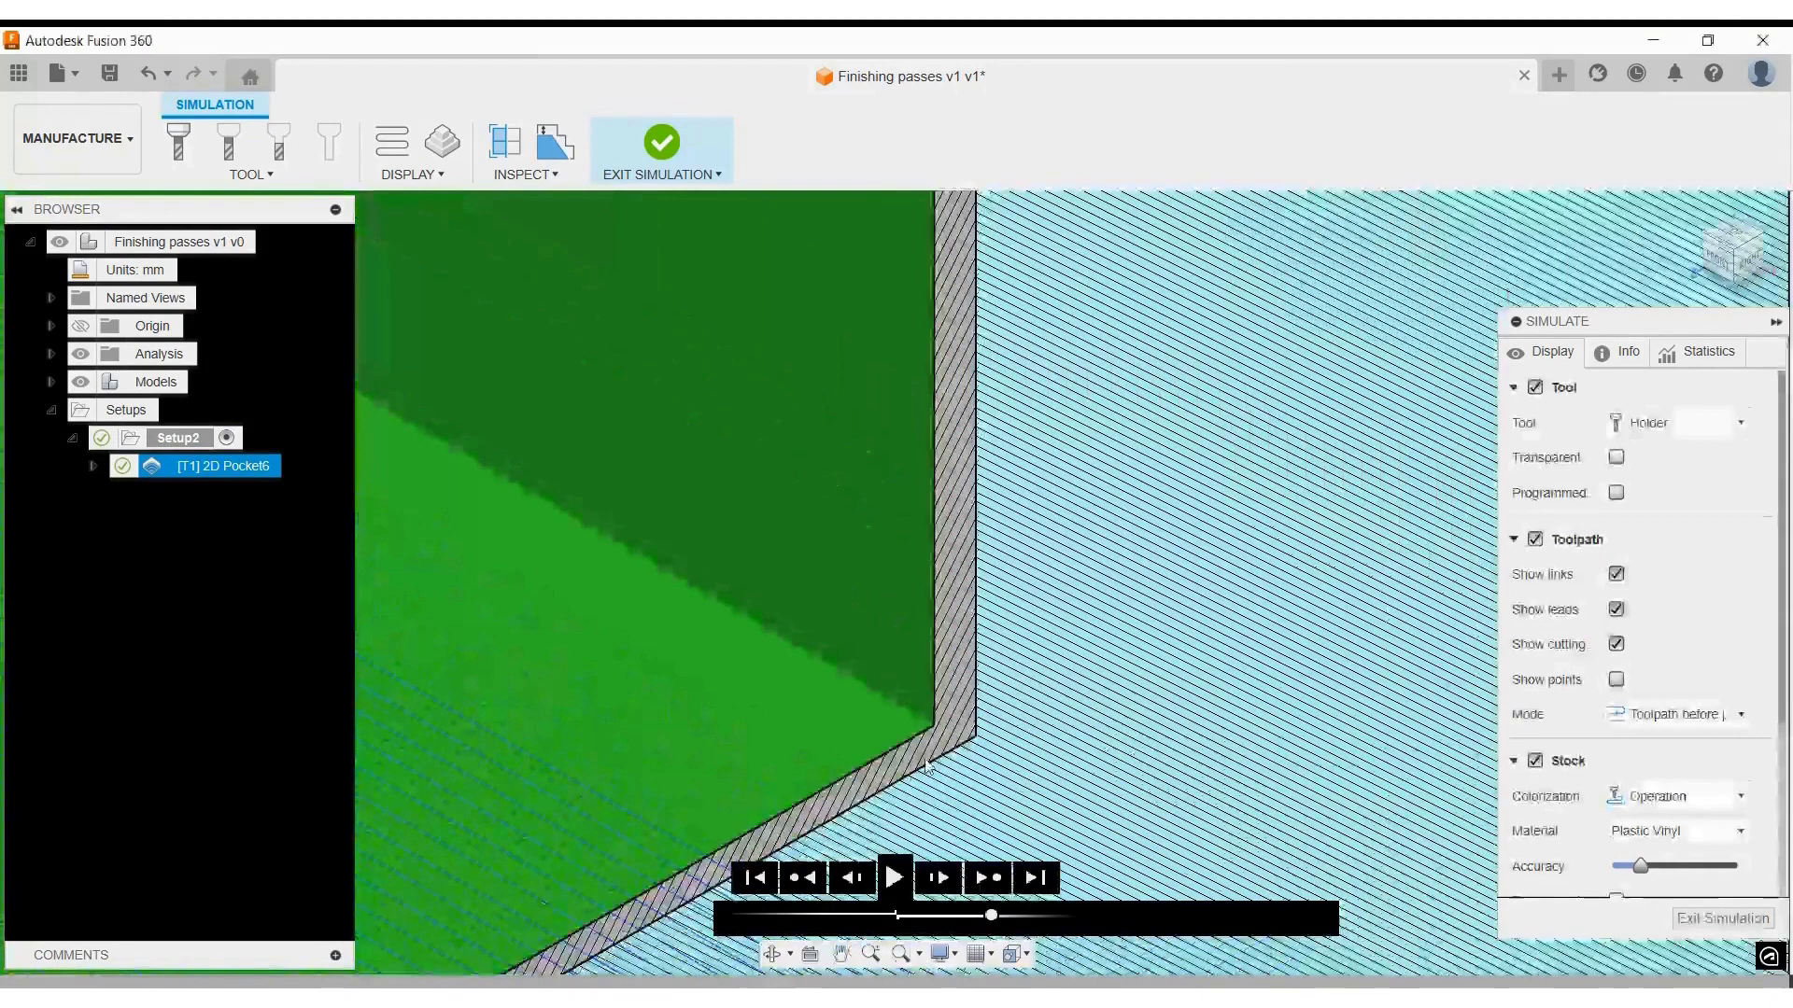
scroll(467, 784, "down", 5)
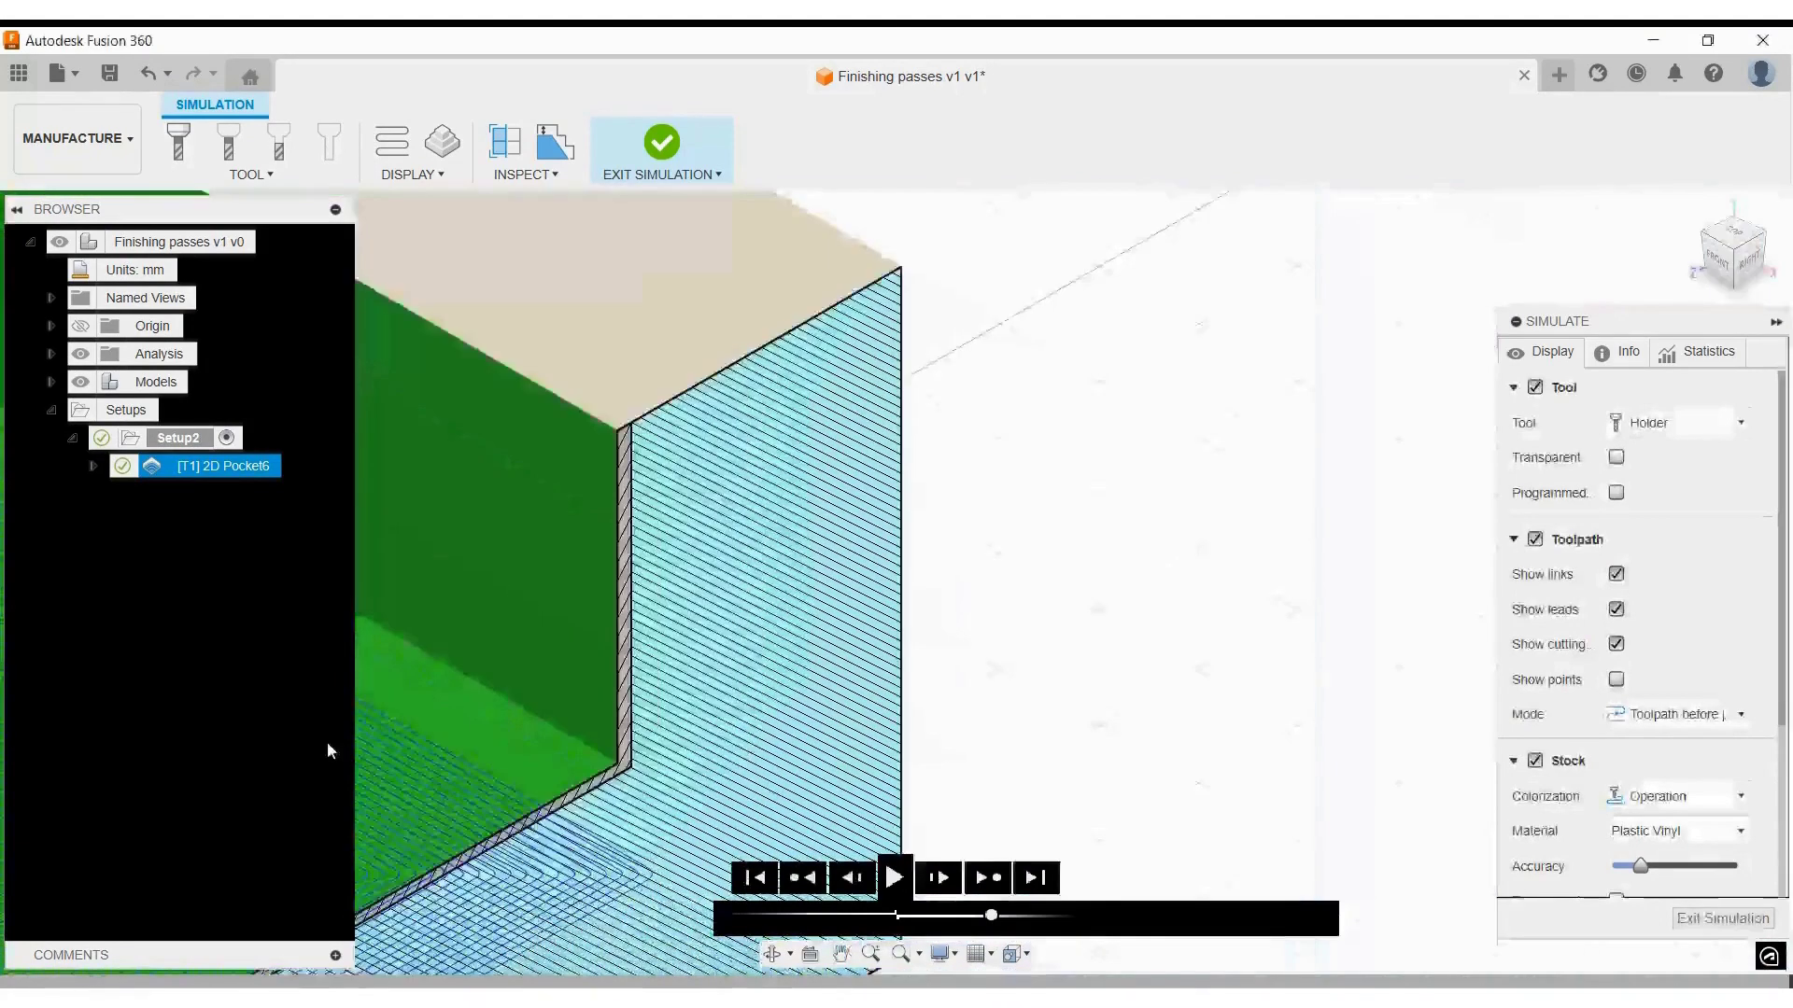
middle_click_drag(327, 744, 1102, 496)
scroll(737, 572, "down", 3)
middle_click_drag(636, 564, 776, 688)
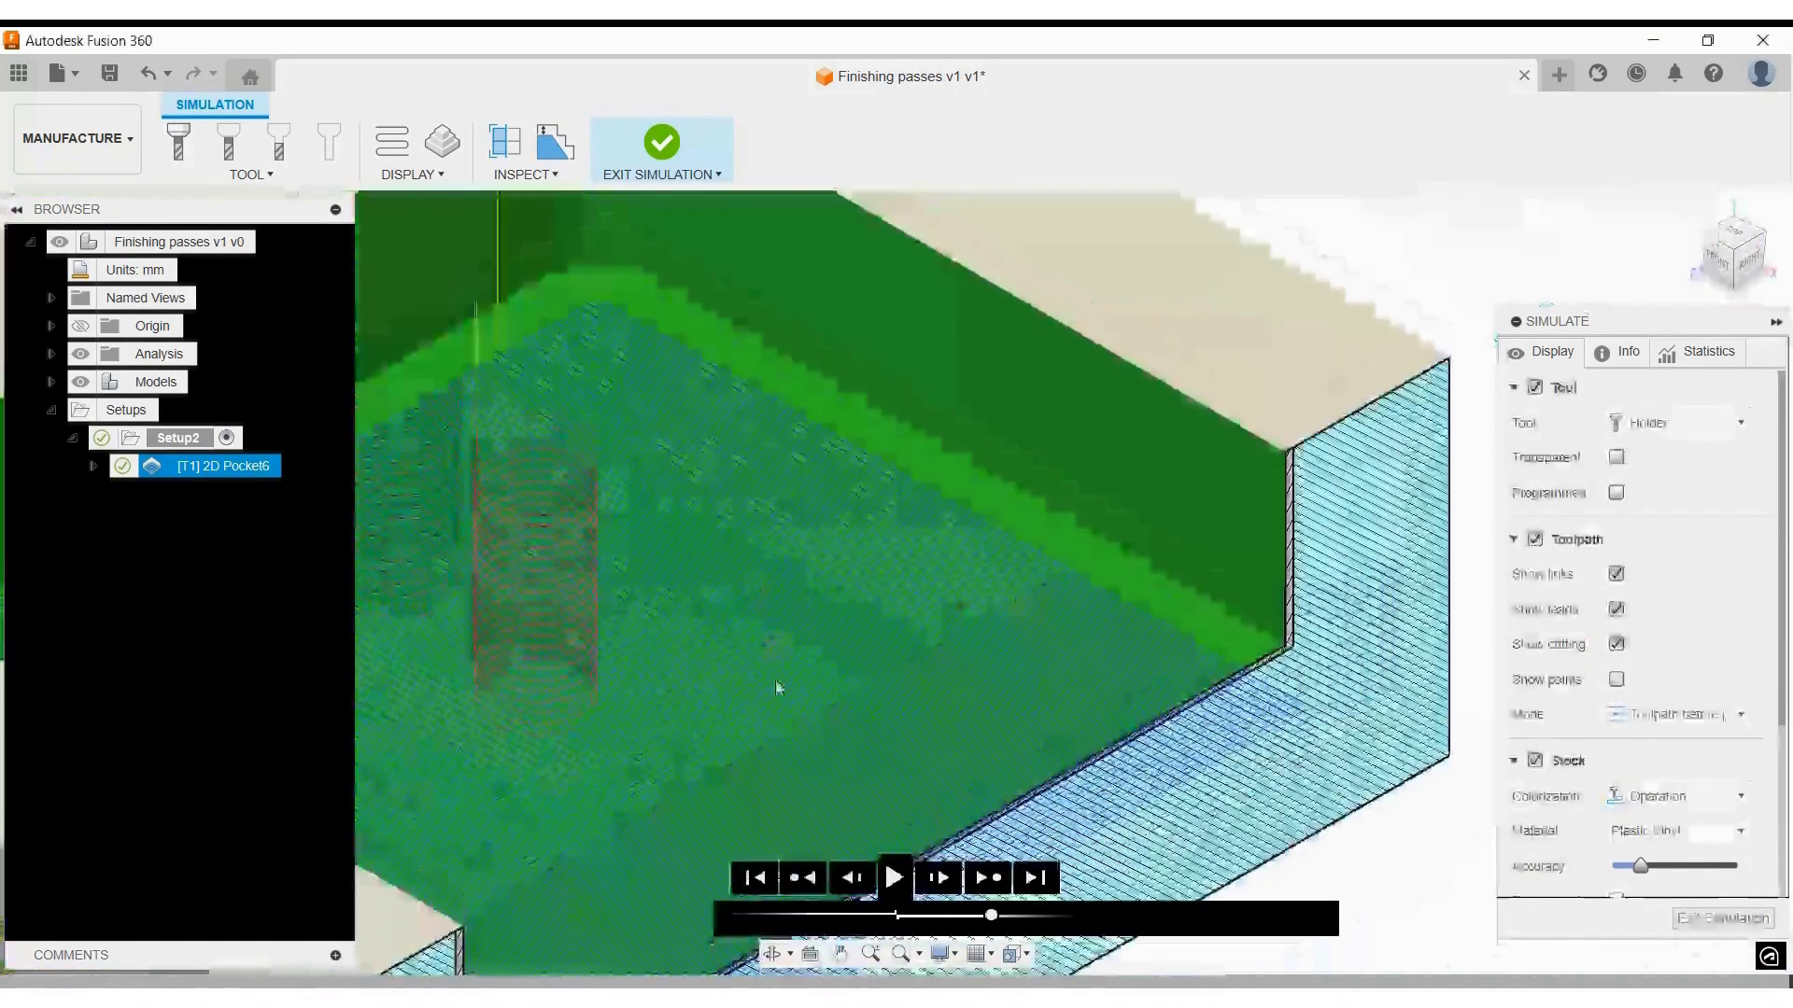
scroll(991, 670, "up", 5)
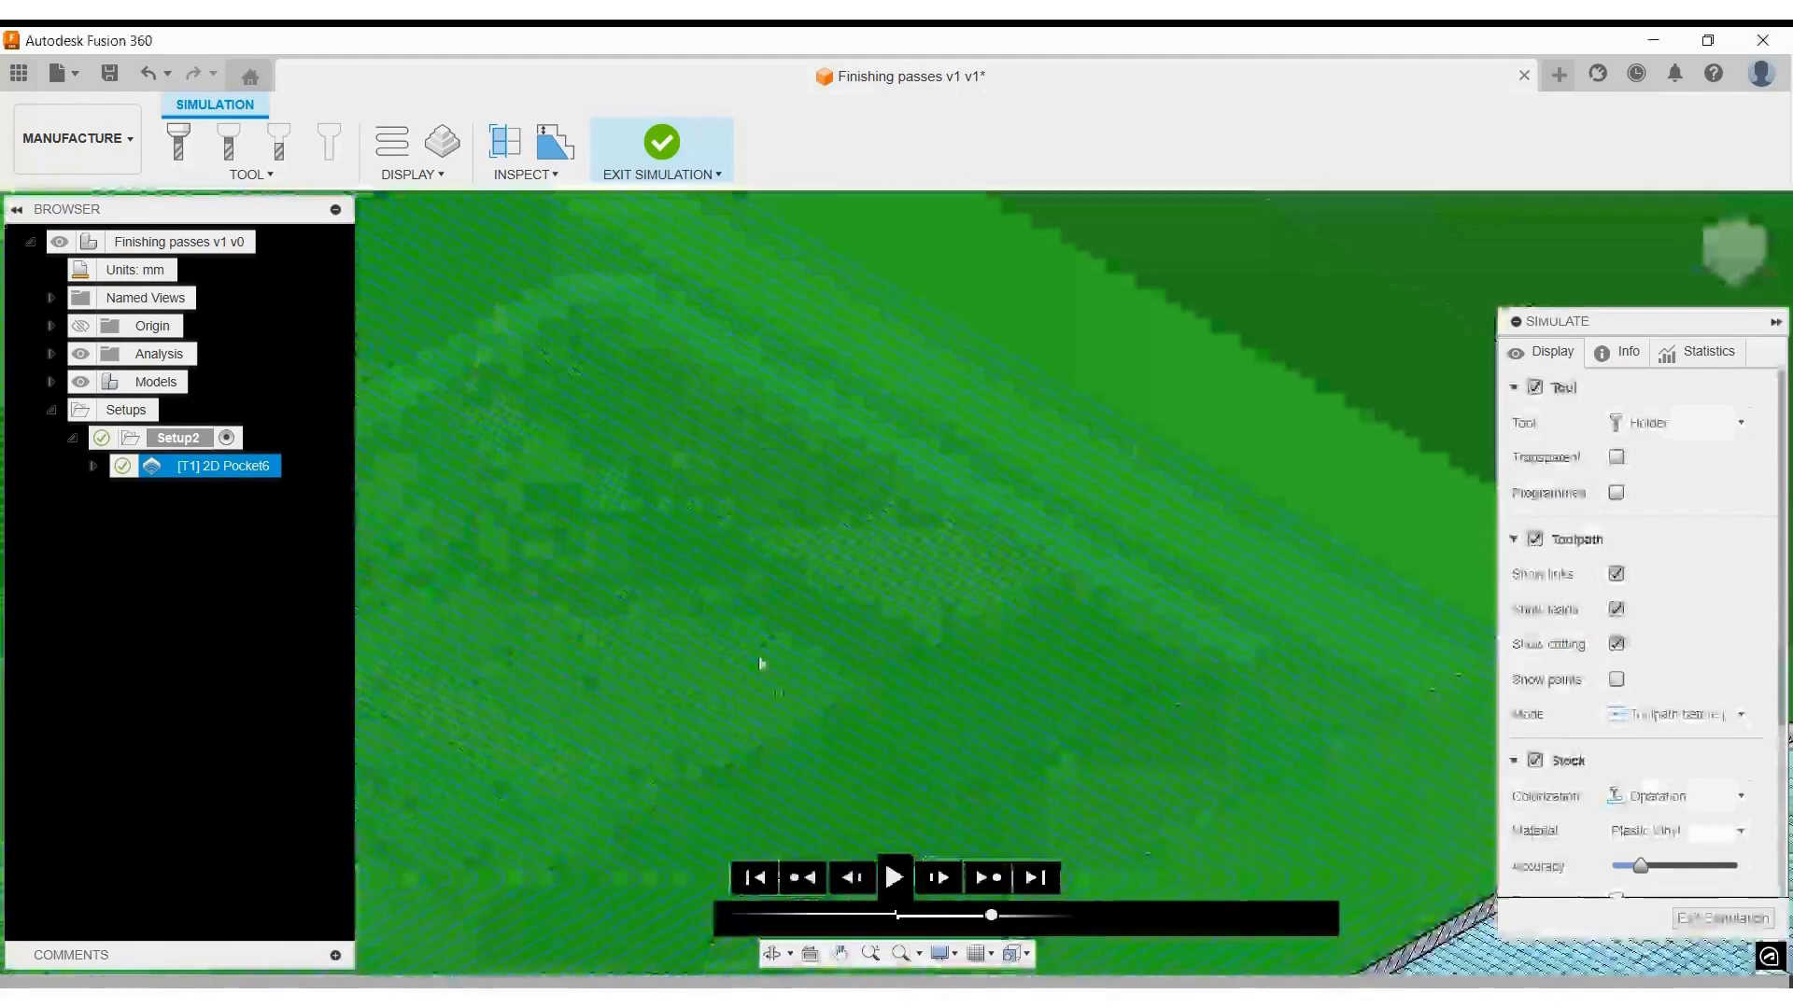
scroll(809, 620, "down", 5)
key("Escape")
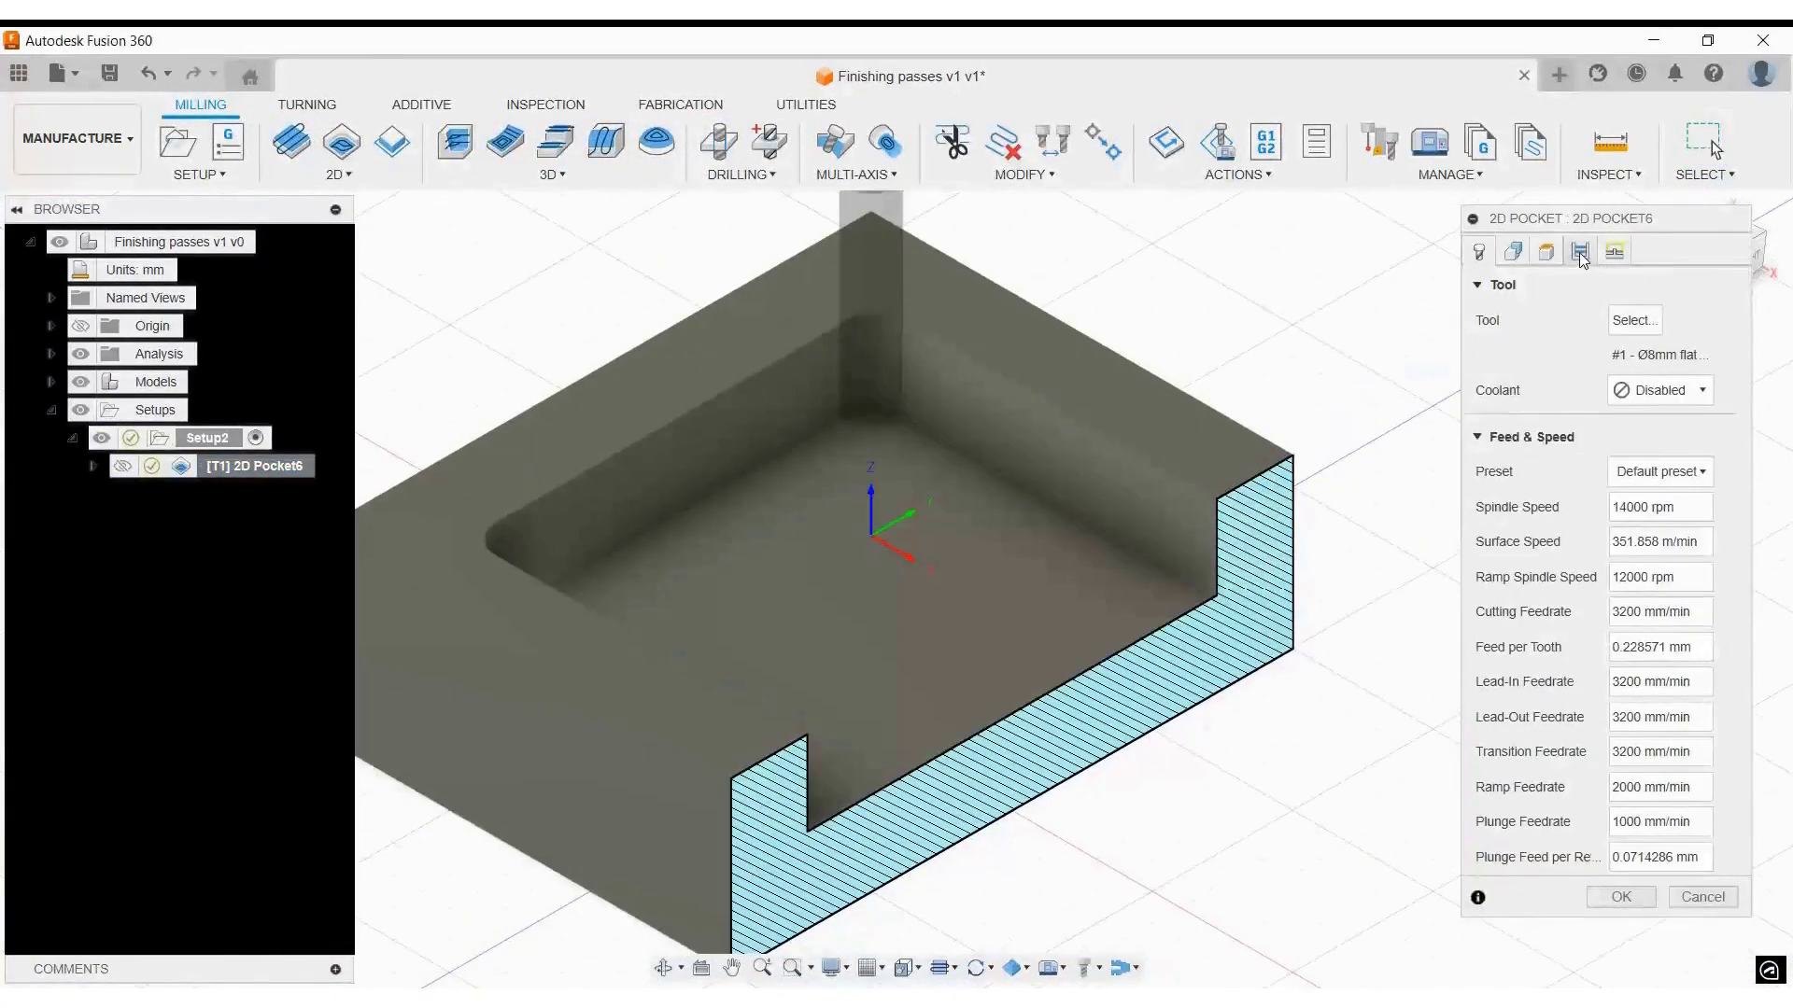
- Set the 2D Pocket's maximum stepover to 3 mm and enable Multiple Depths with 2 finishing stepdowns
left_click(1580, 254)
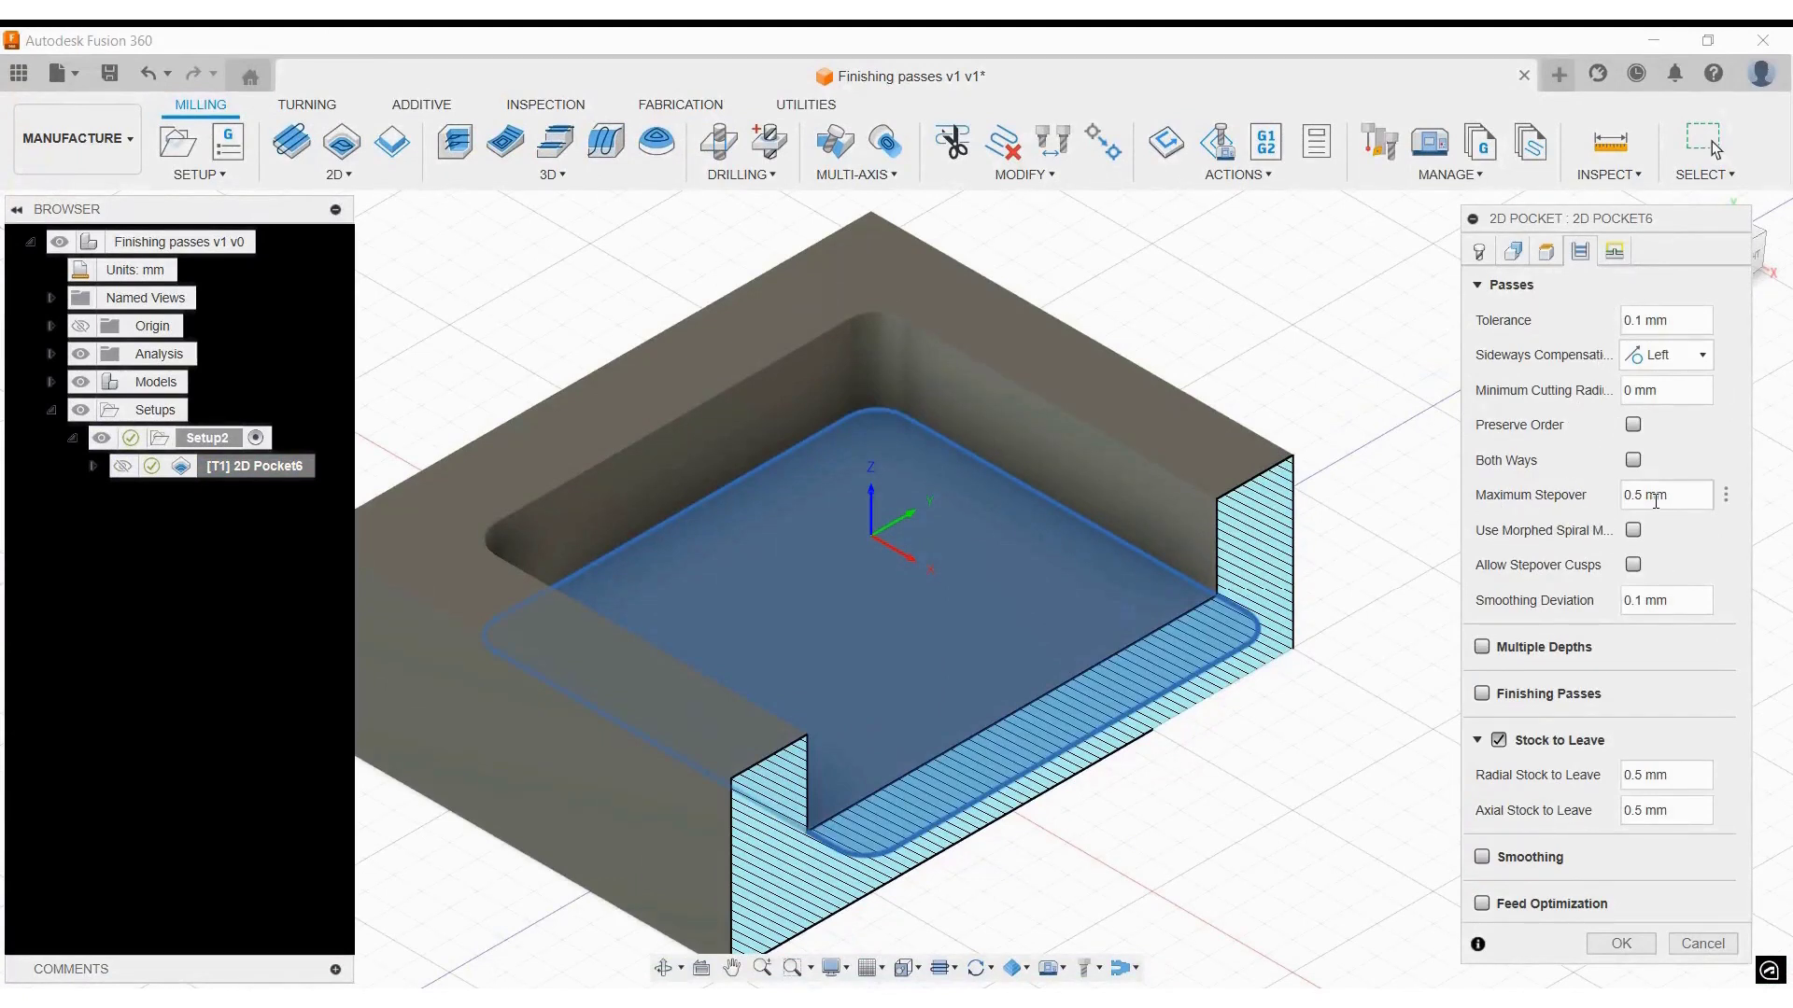
left_click(1644, 495)
type("3")
left_click(1482, 647)
scroll(1510, 681, "down", 1)
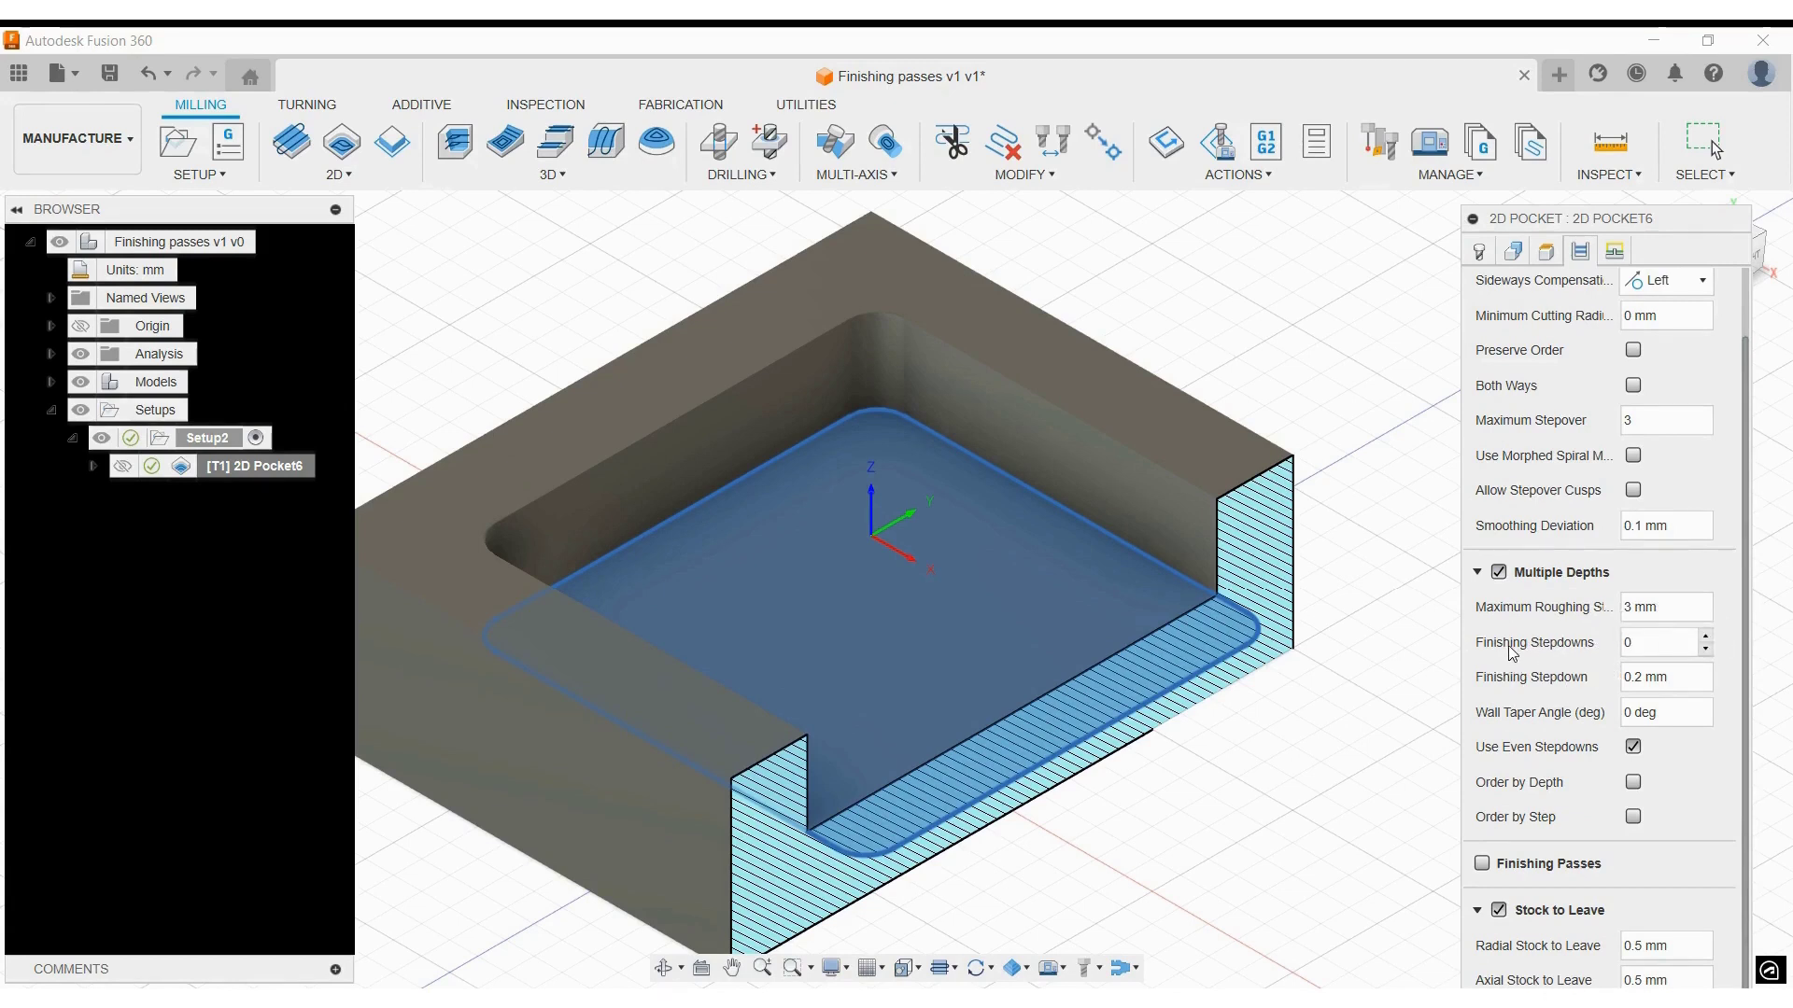
left_click(1706, 637)
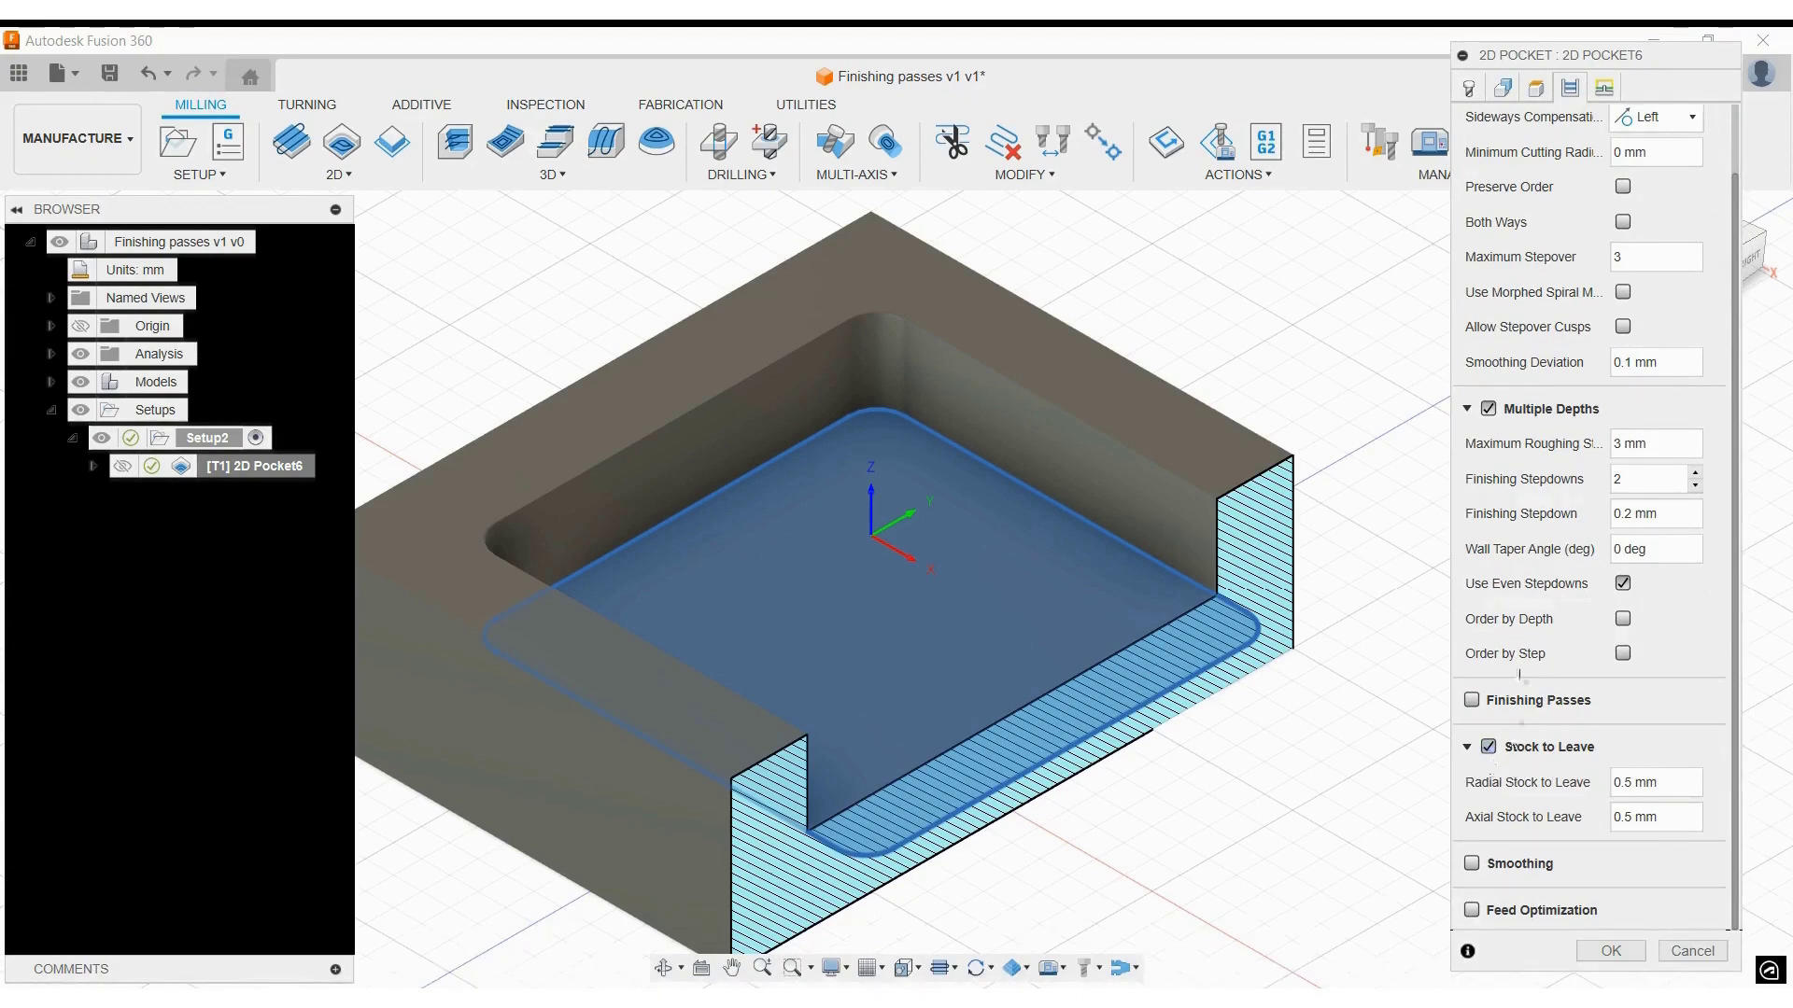
- Disable Stock to Leave and regenerate the 2D Pocket toolpath
scroll(1551, 428, "up", 2)
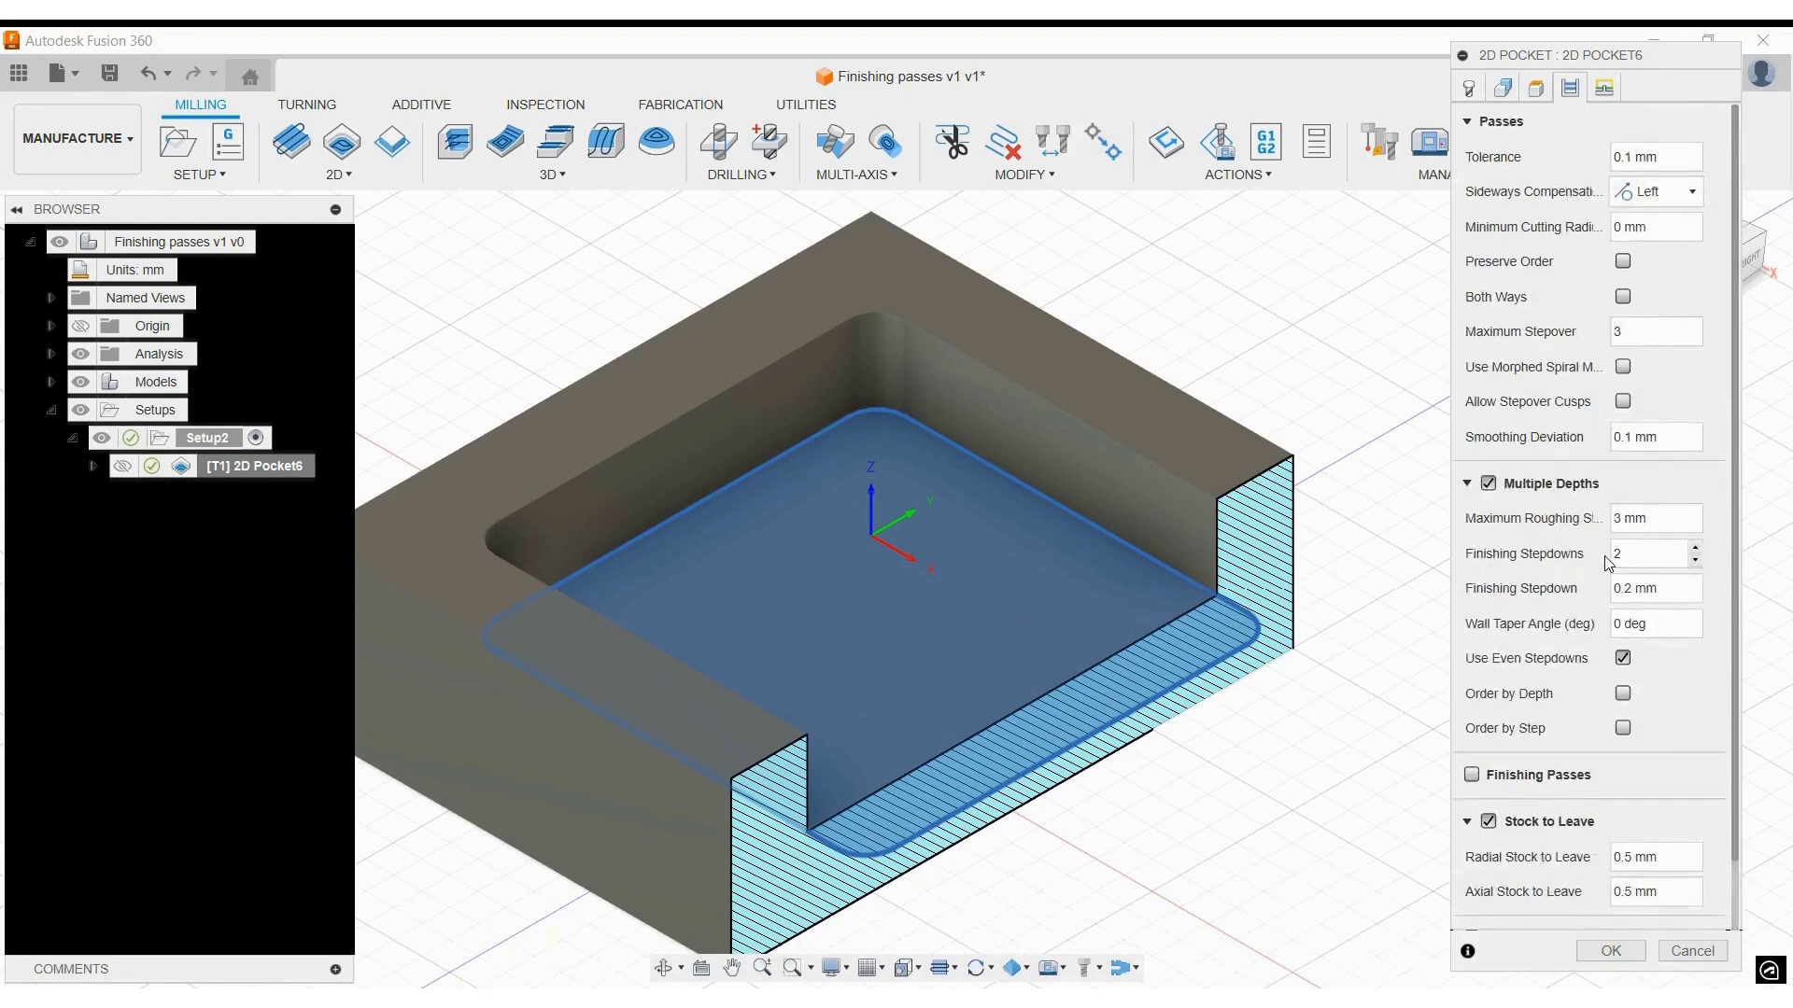
left_click(1489, 822)
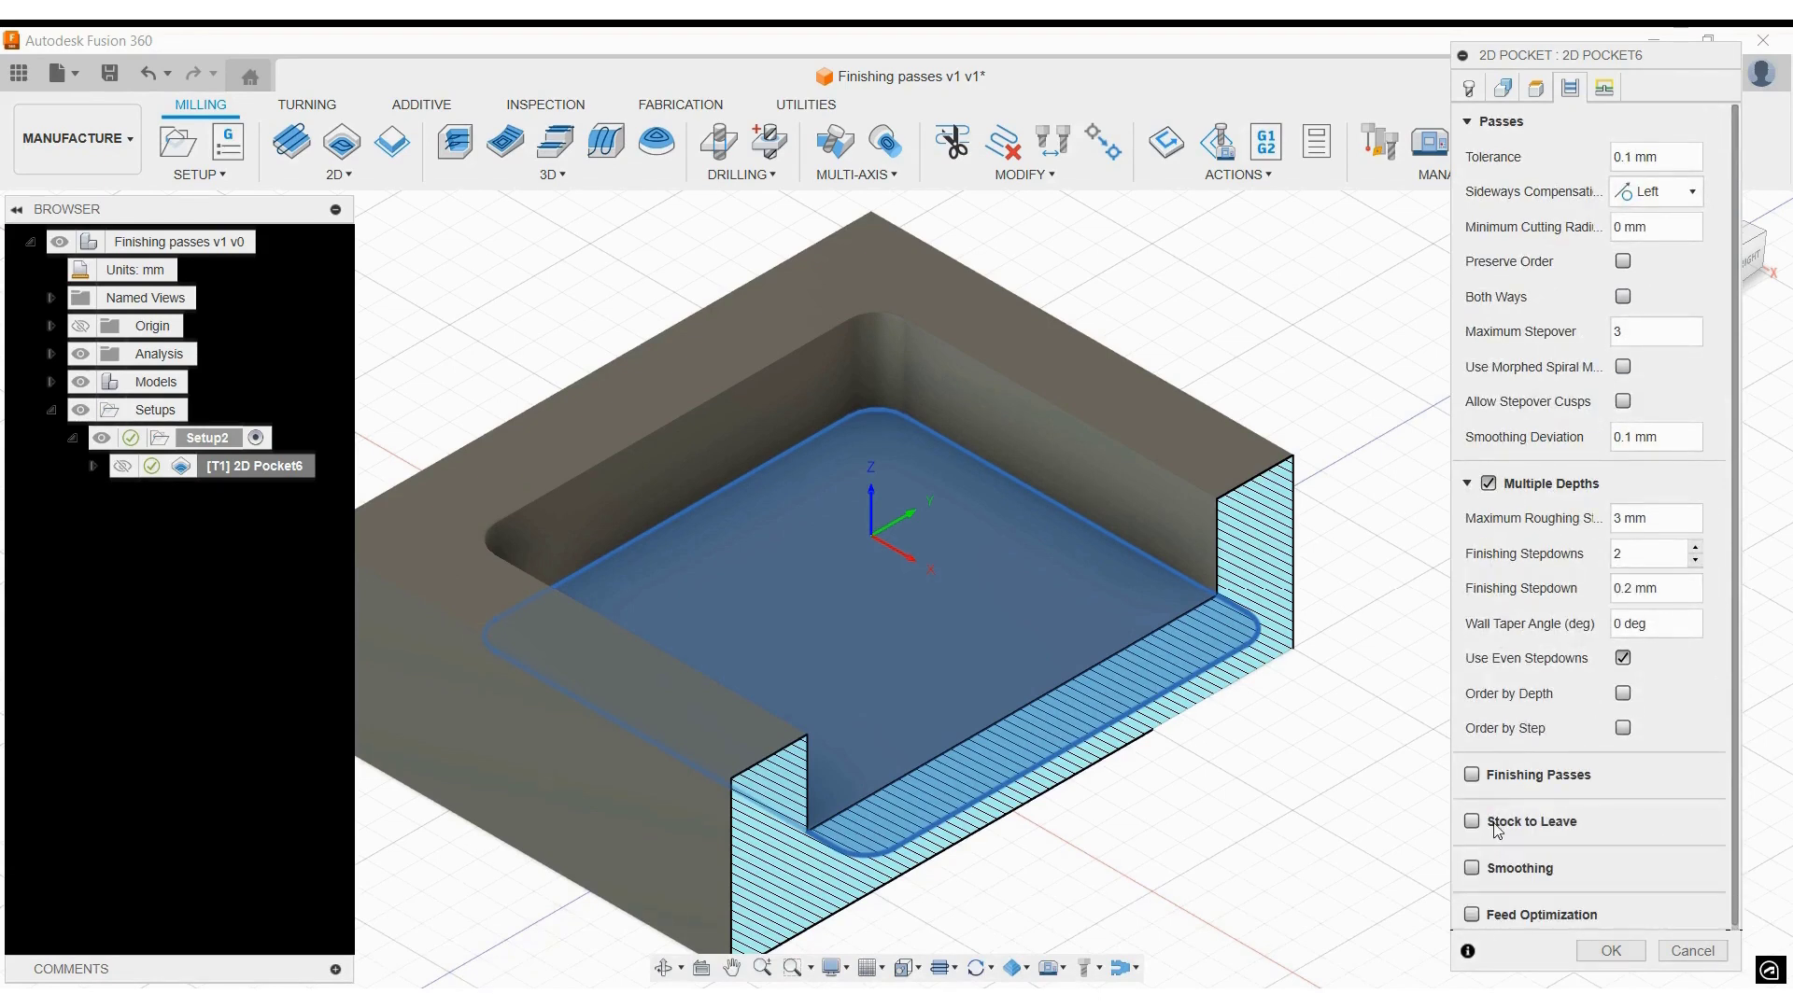
left_click(1600, 953)
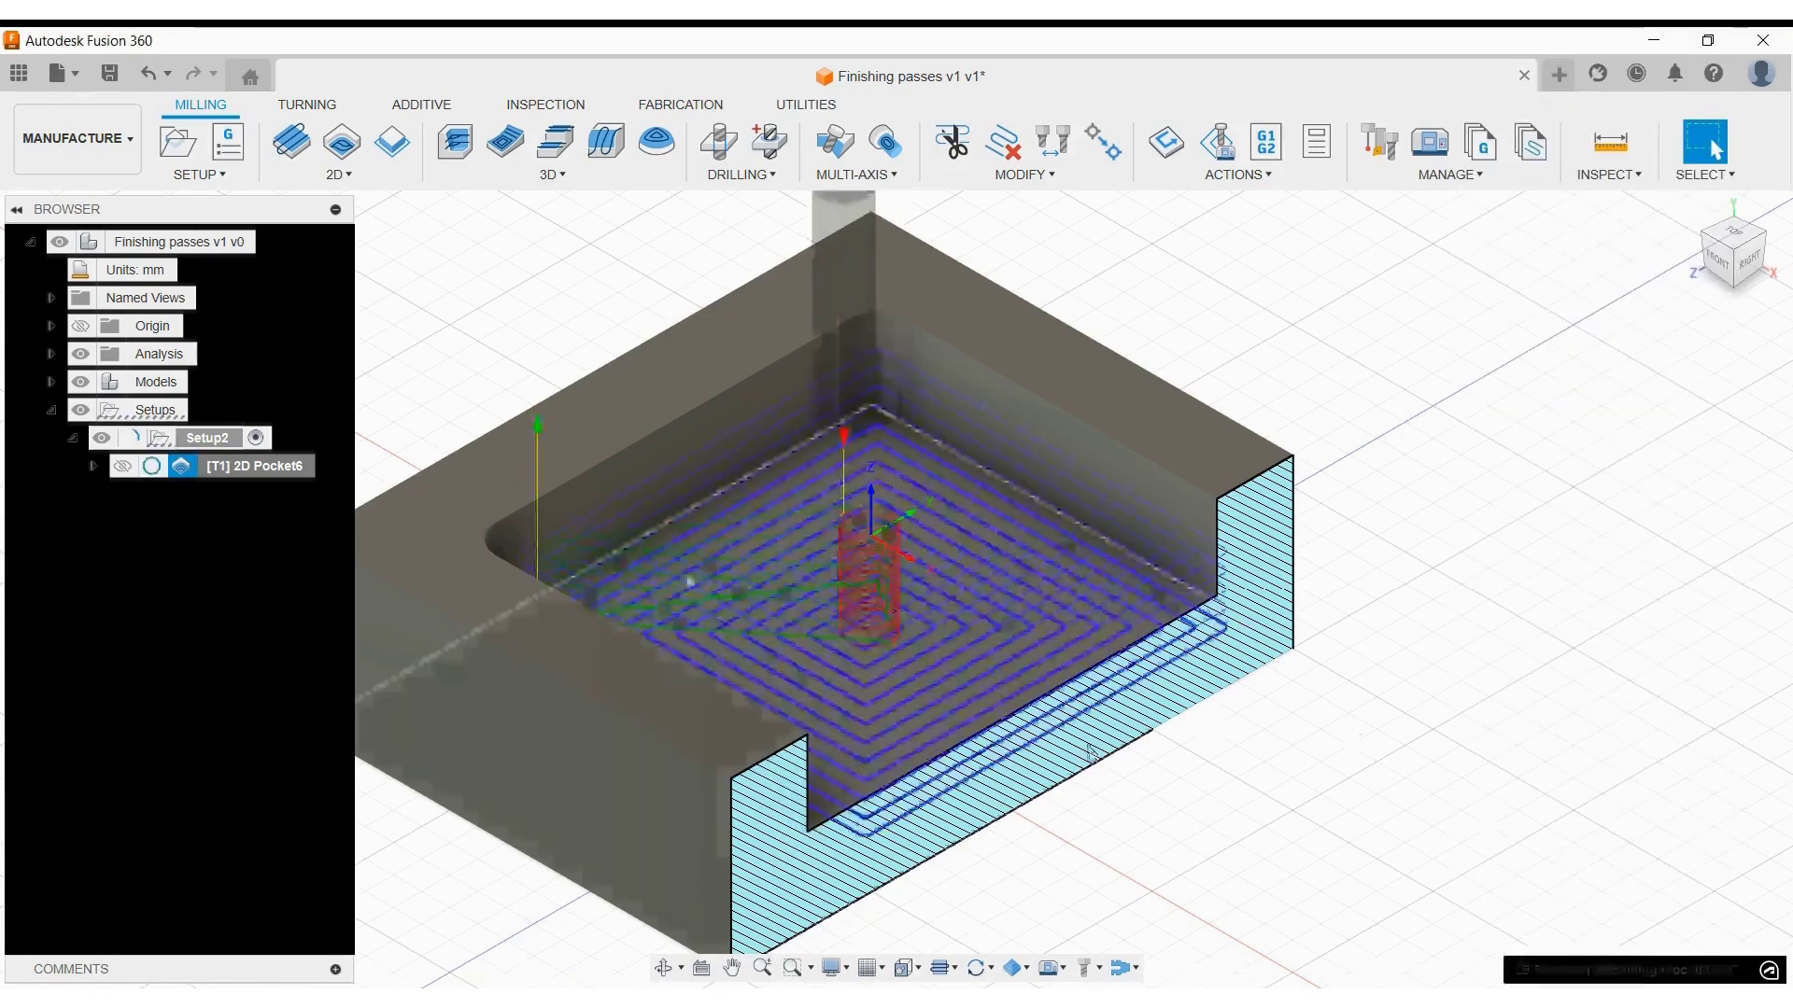
- Simulate the regenerated 2D Pocket toolpath, slowing the playback to watch the roughing levels and speeding it up again
double_click(212, 473)
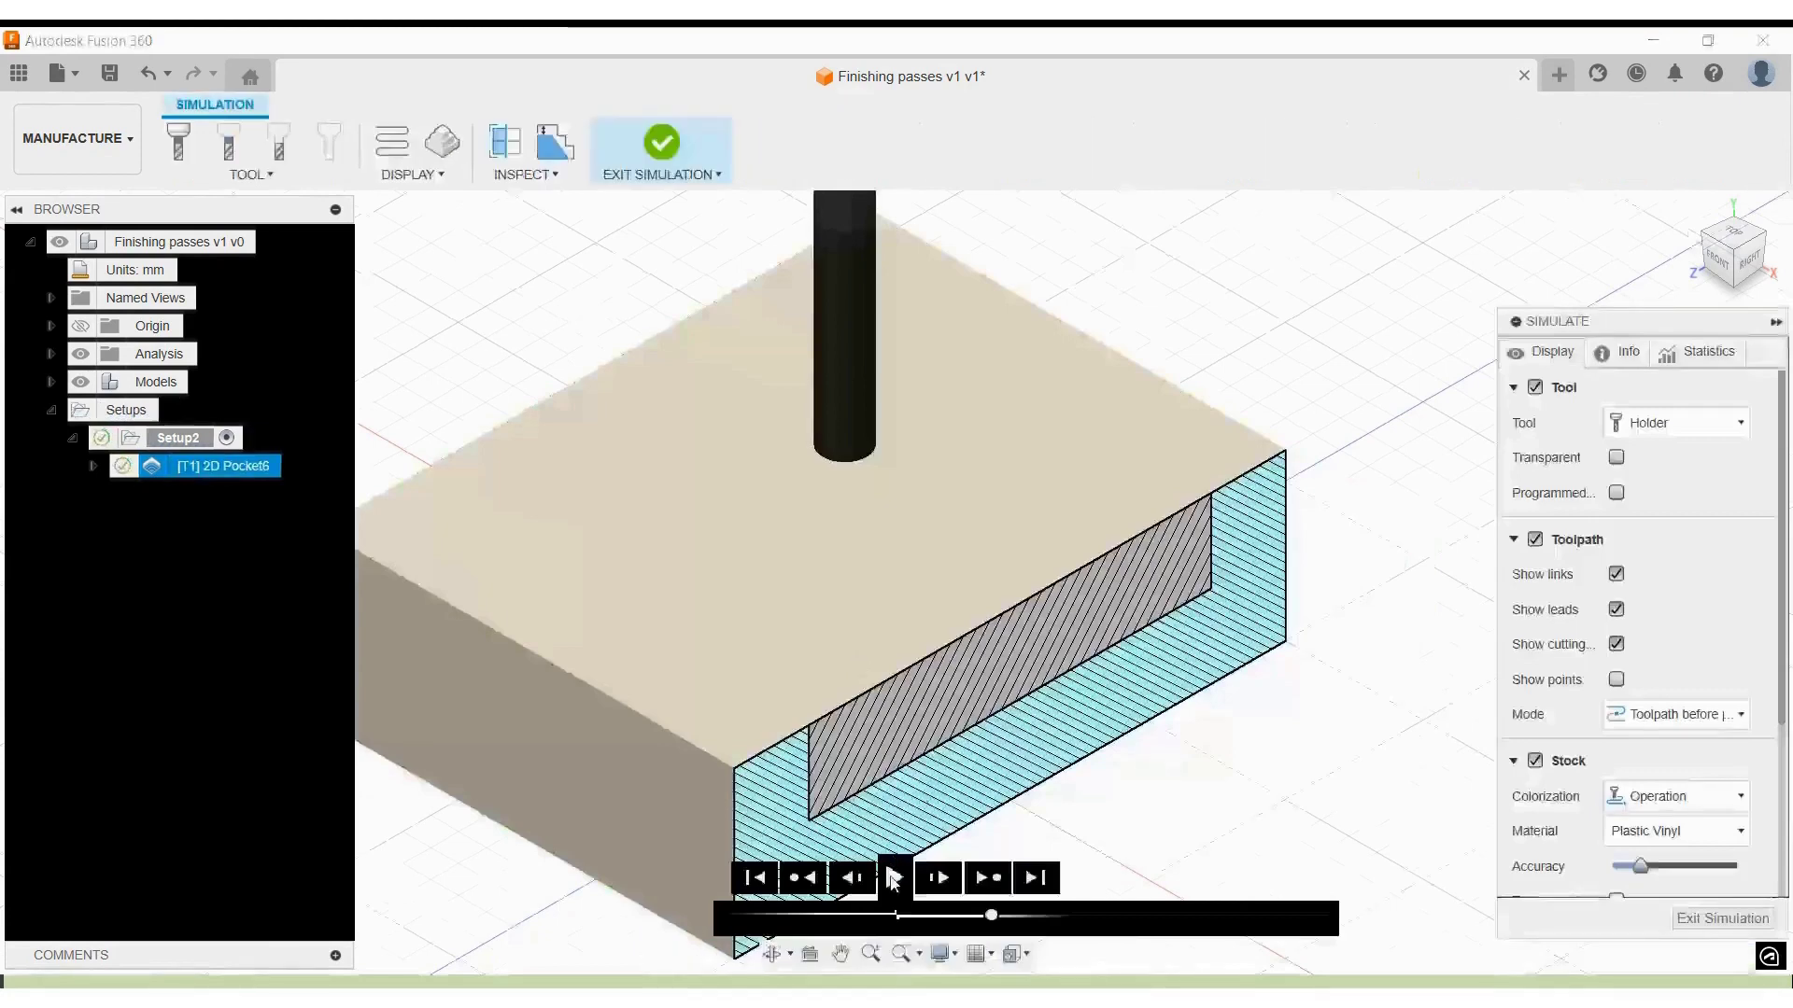
left_click(893, 875)
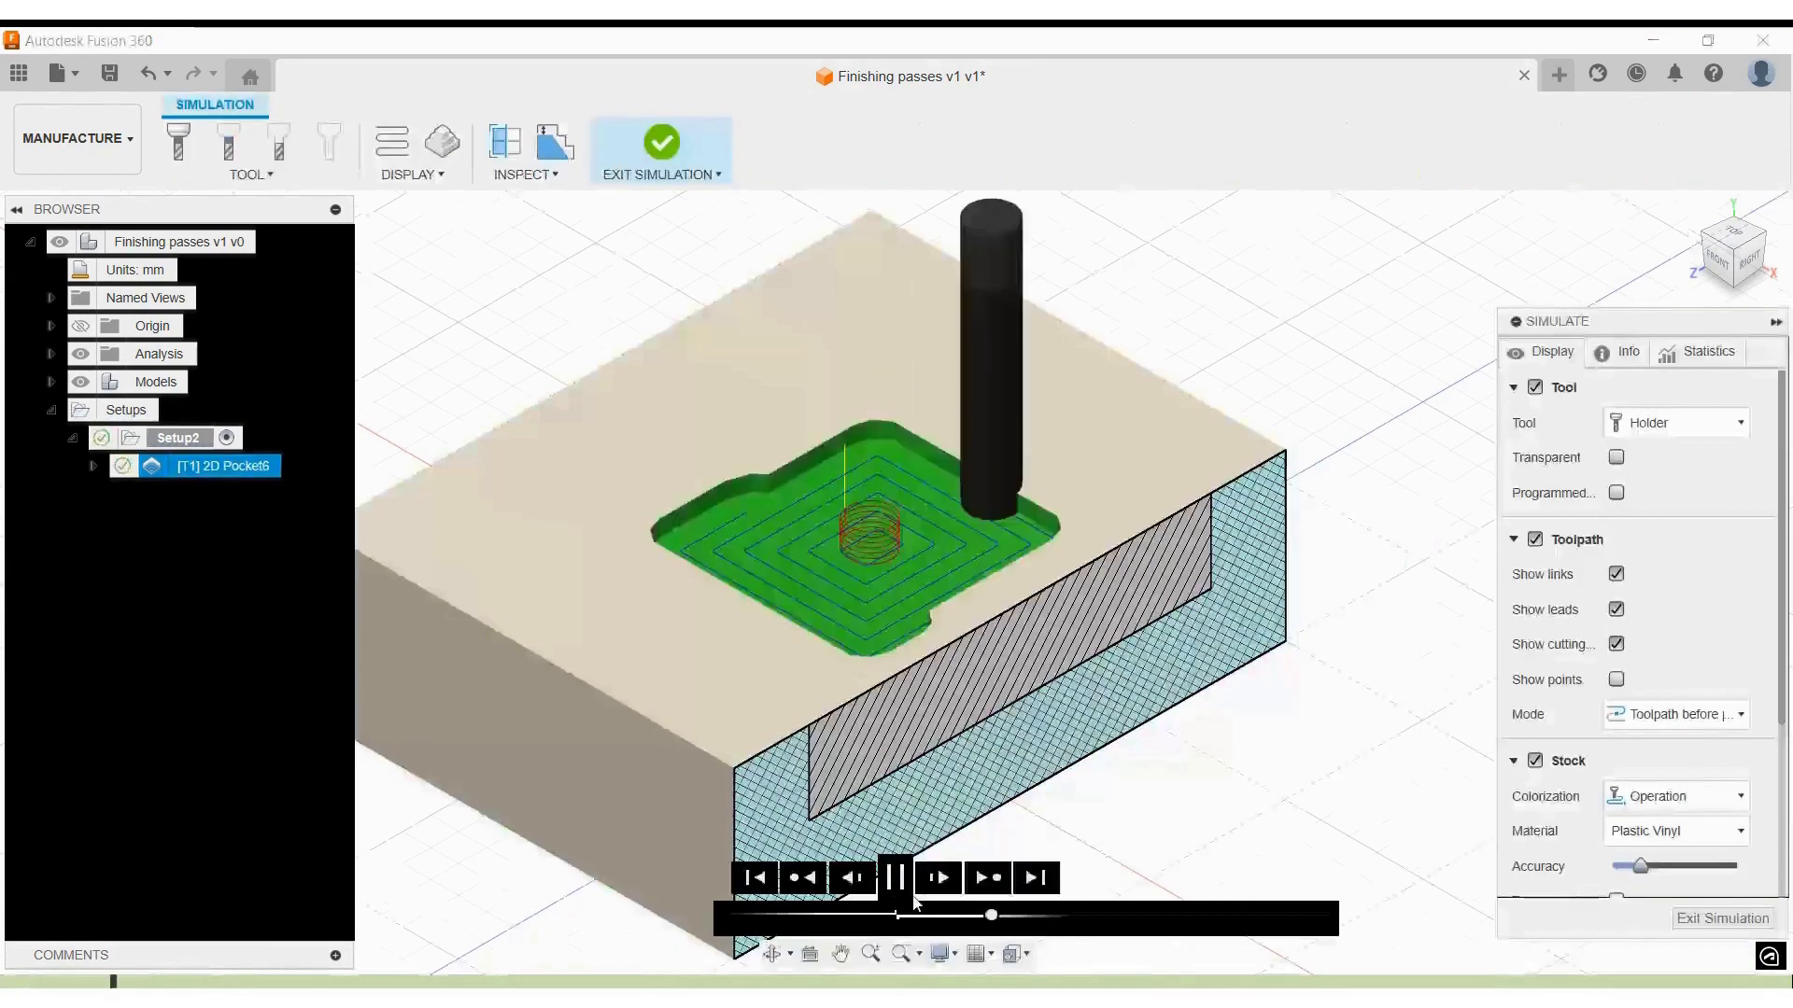
mouse_move(991, 915)
left_mouse_down()
mouse_move(950, 915)
mouse_move(974, 916)
left_mouse_up()
scroll(984, 525, "up", 5)
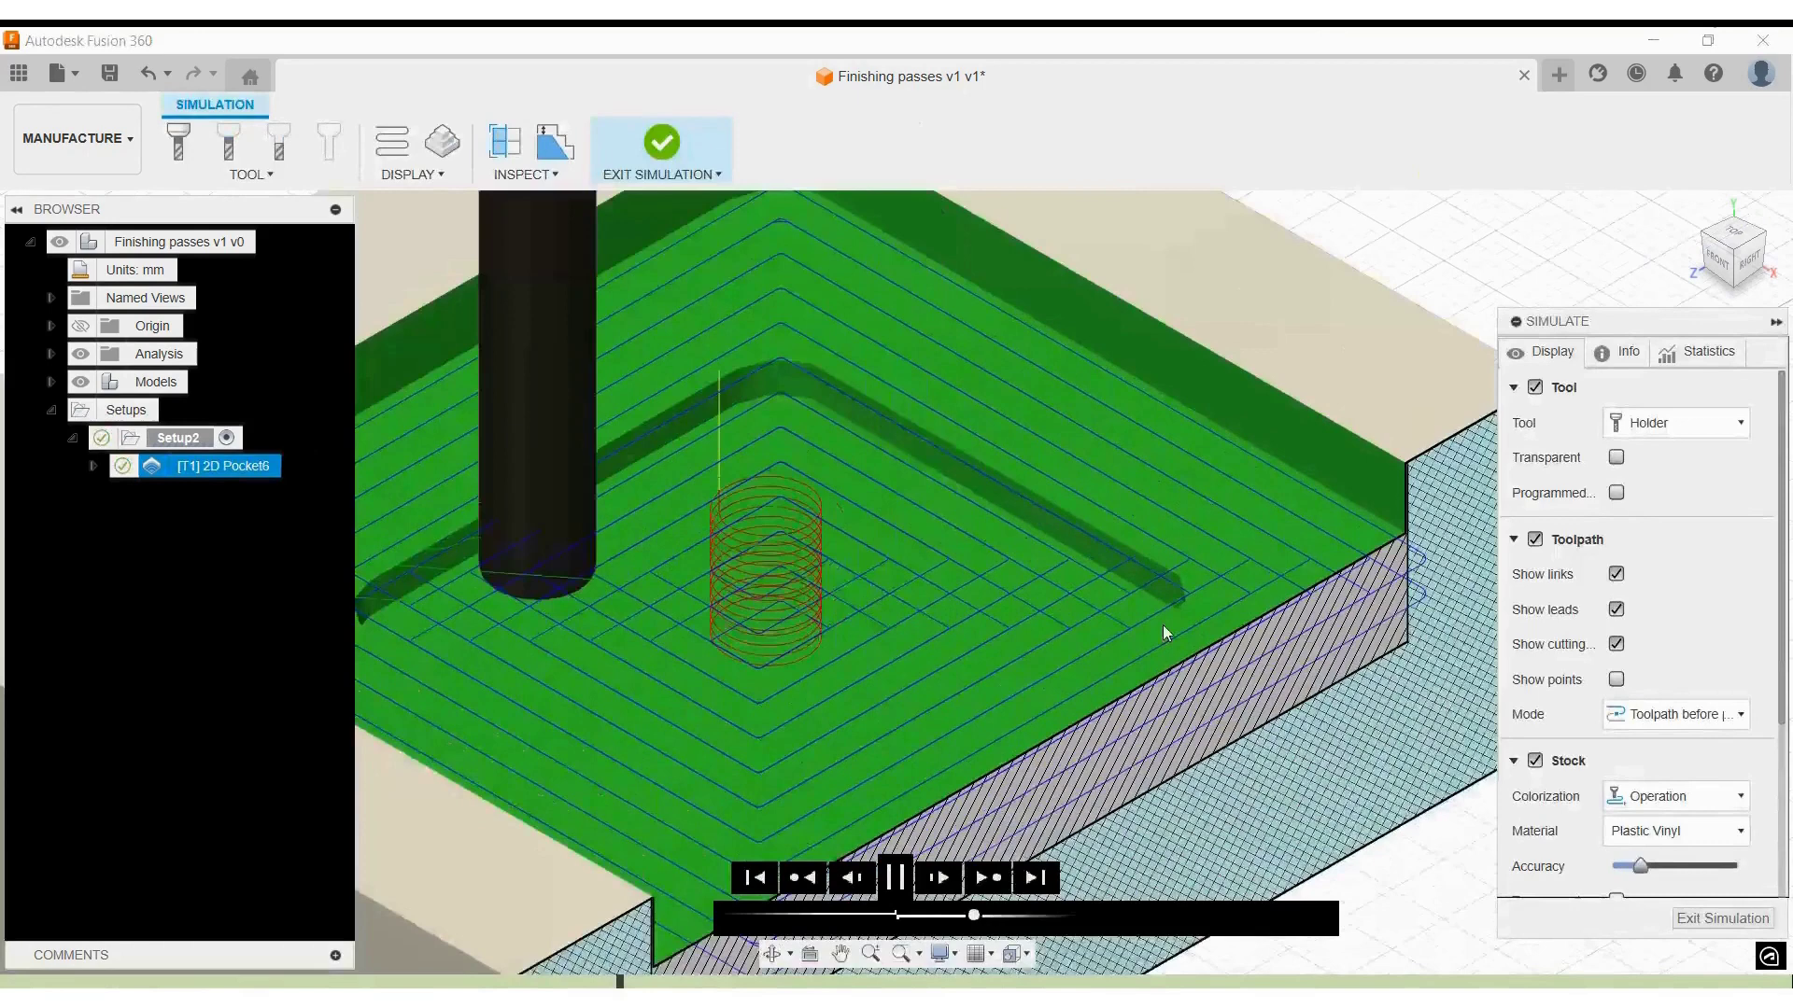
middle_click_drag(1167, 625, 935, 449)
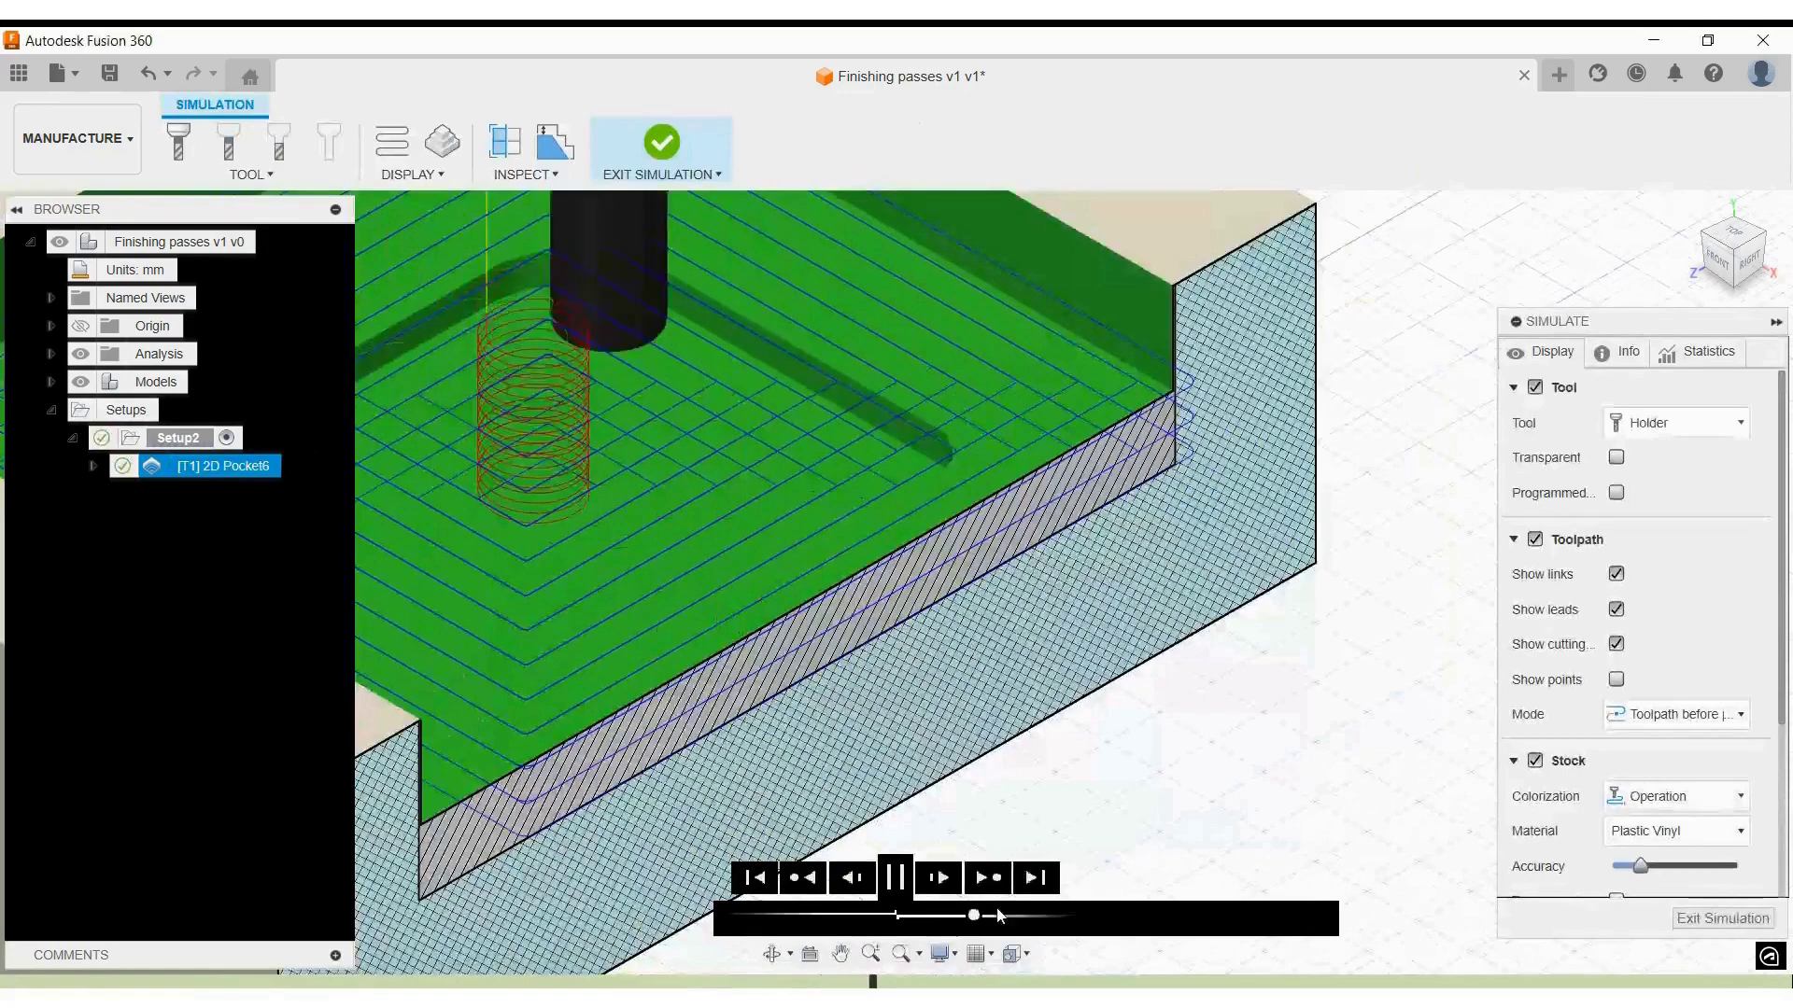
left_click_drag(977, 914, 999, 914)
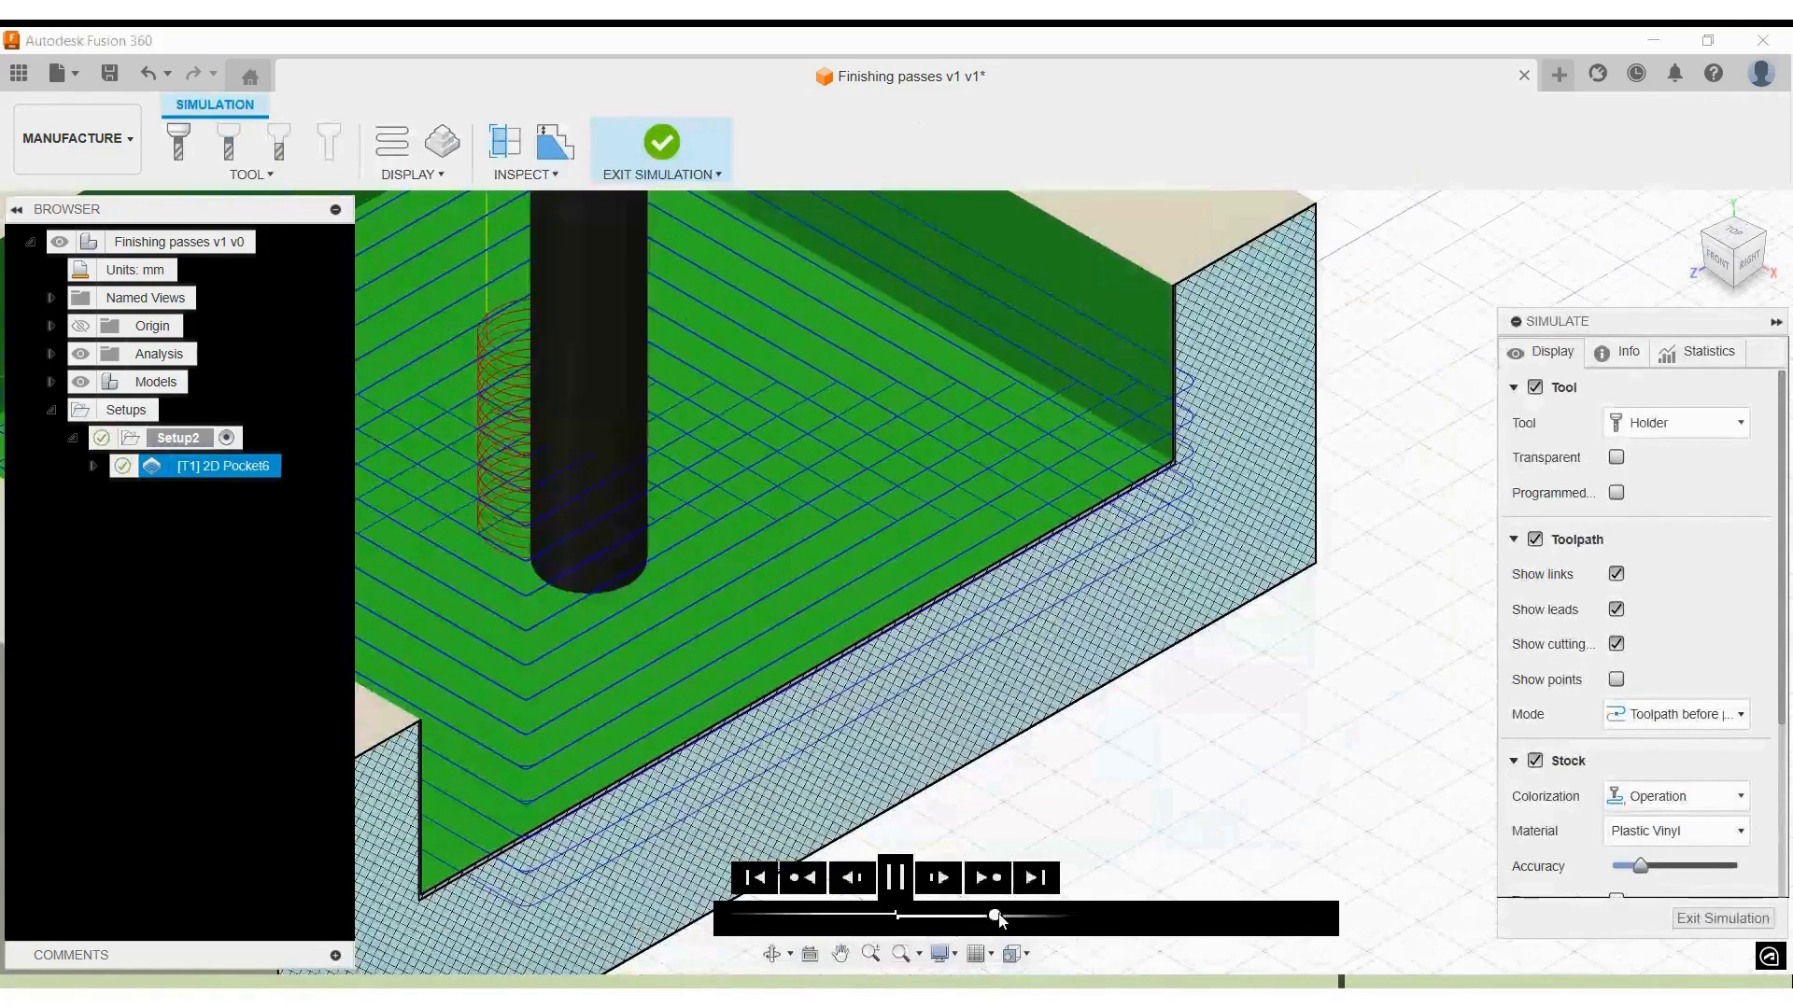
- Examine the cross-section along the pocket's floor and wall for remaining stock, then exit the simulation
scroll(1100, 469, "up", 5)
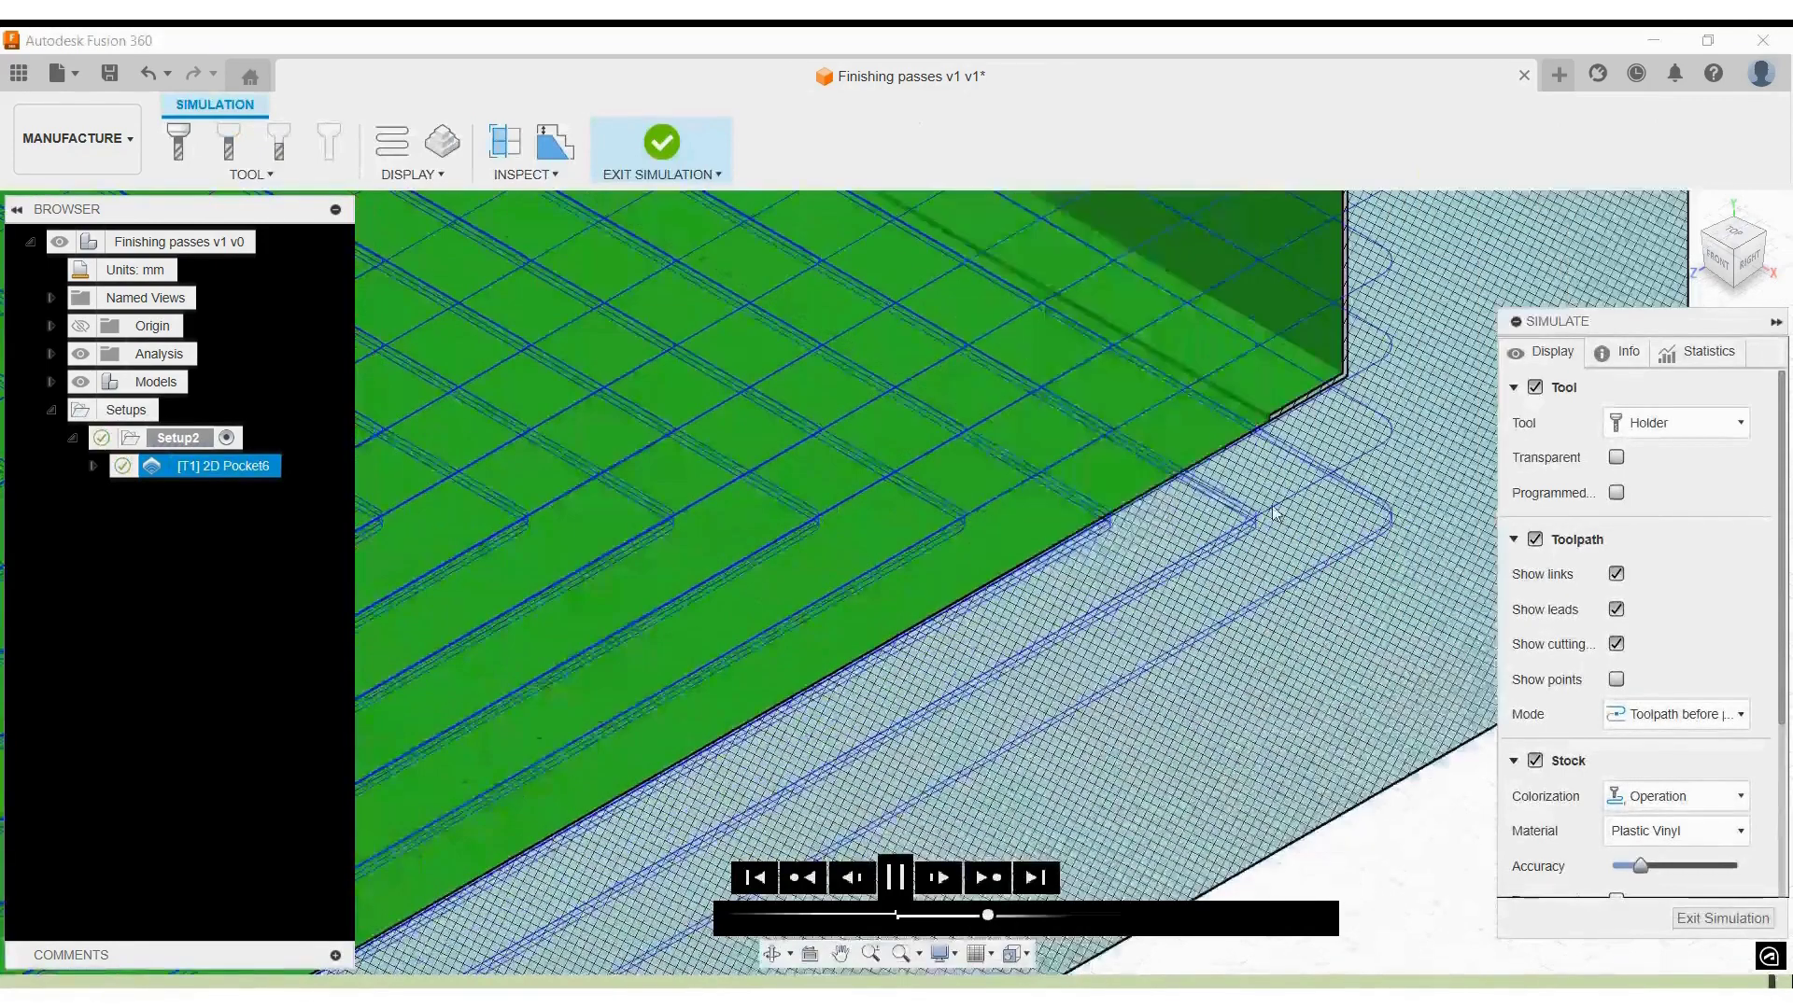
scroll(1274, 513, "up", 5)
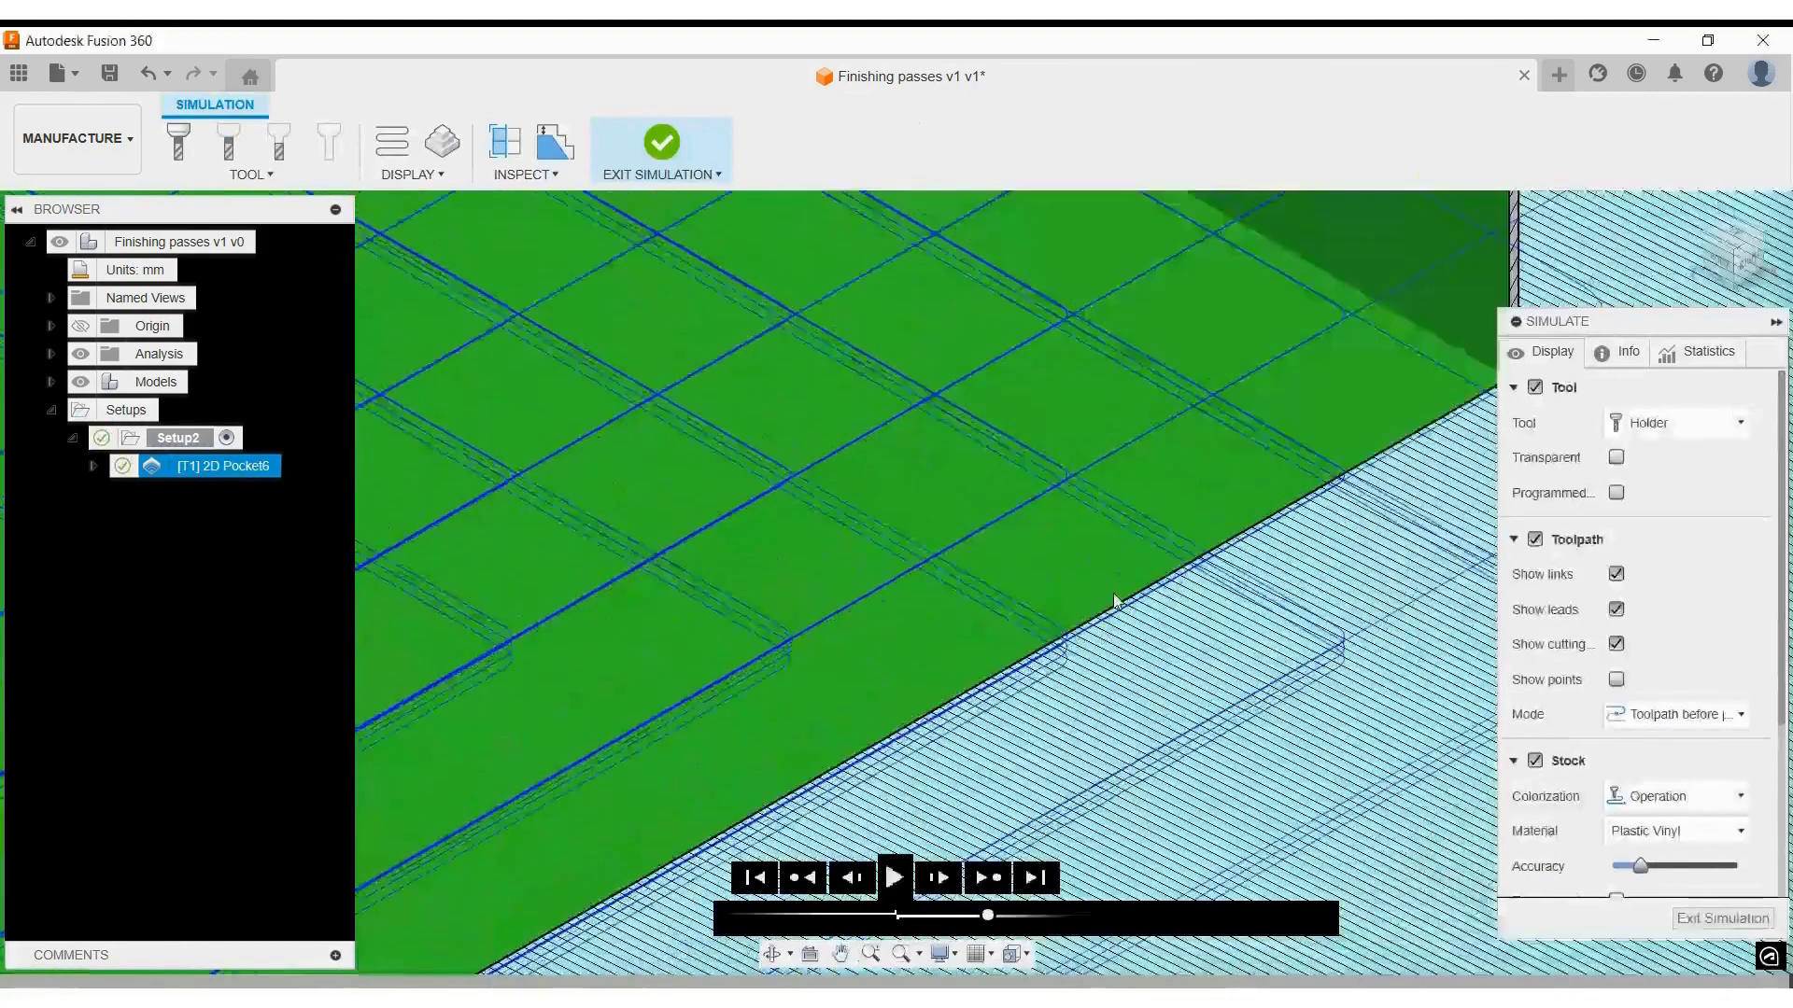
scroll(1113, 591, "up", 2)
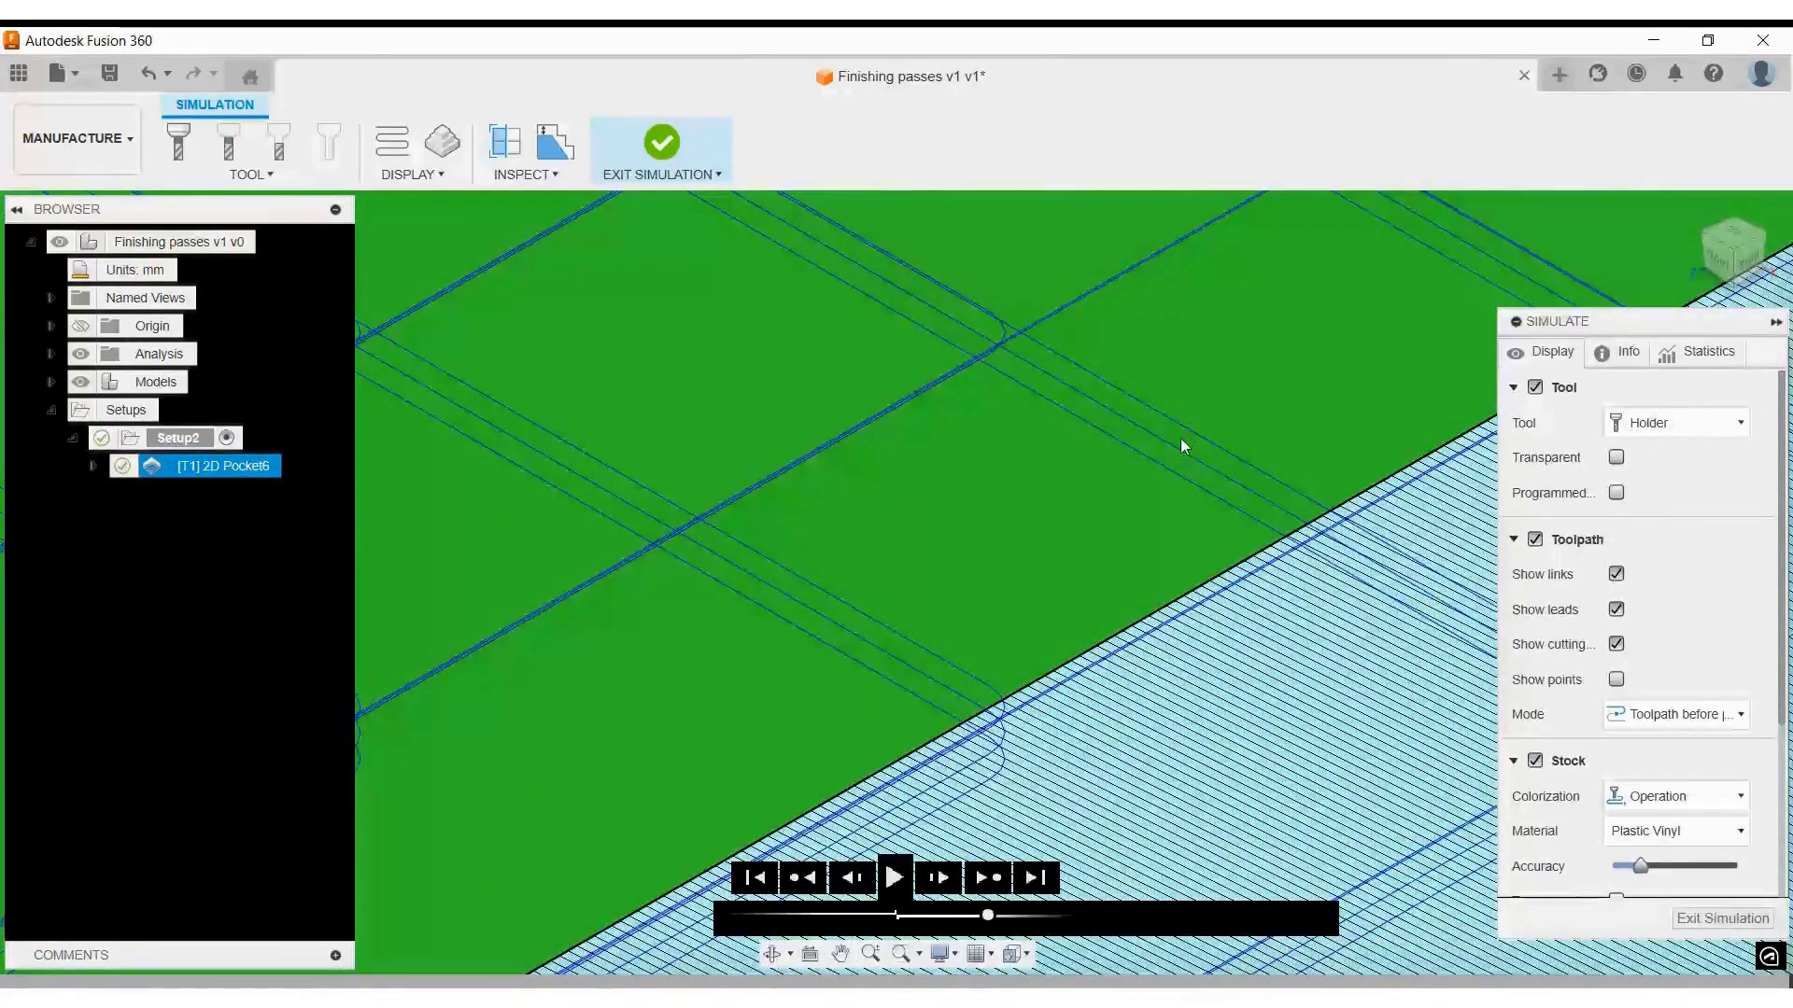
scroll(1167, 467, "down", 4)
scroll(883, 588, "down", 5)
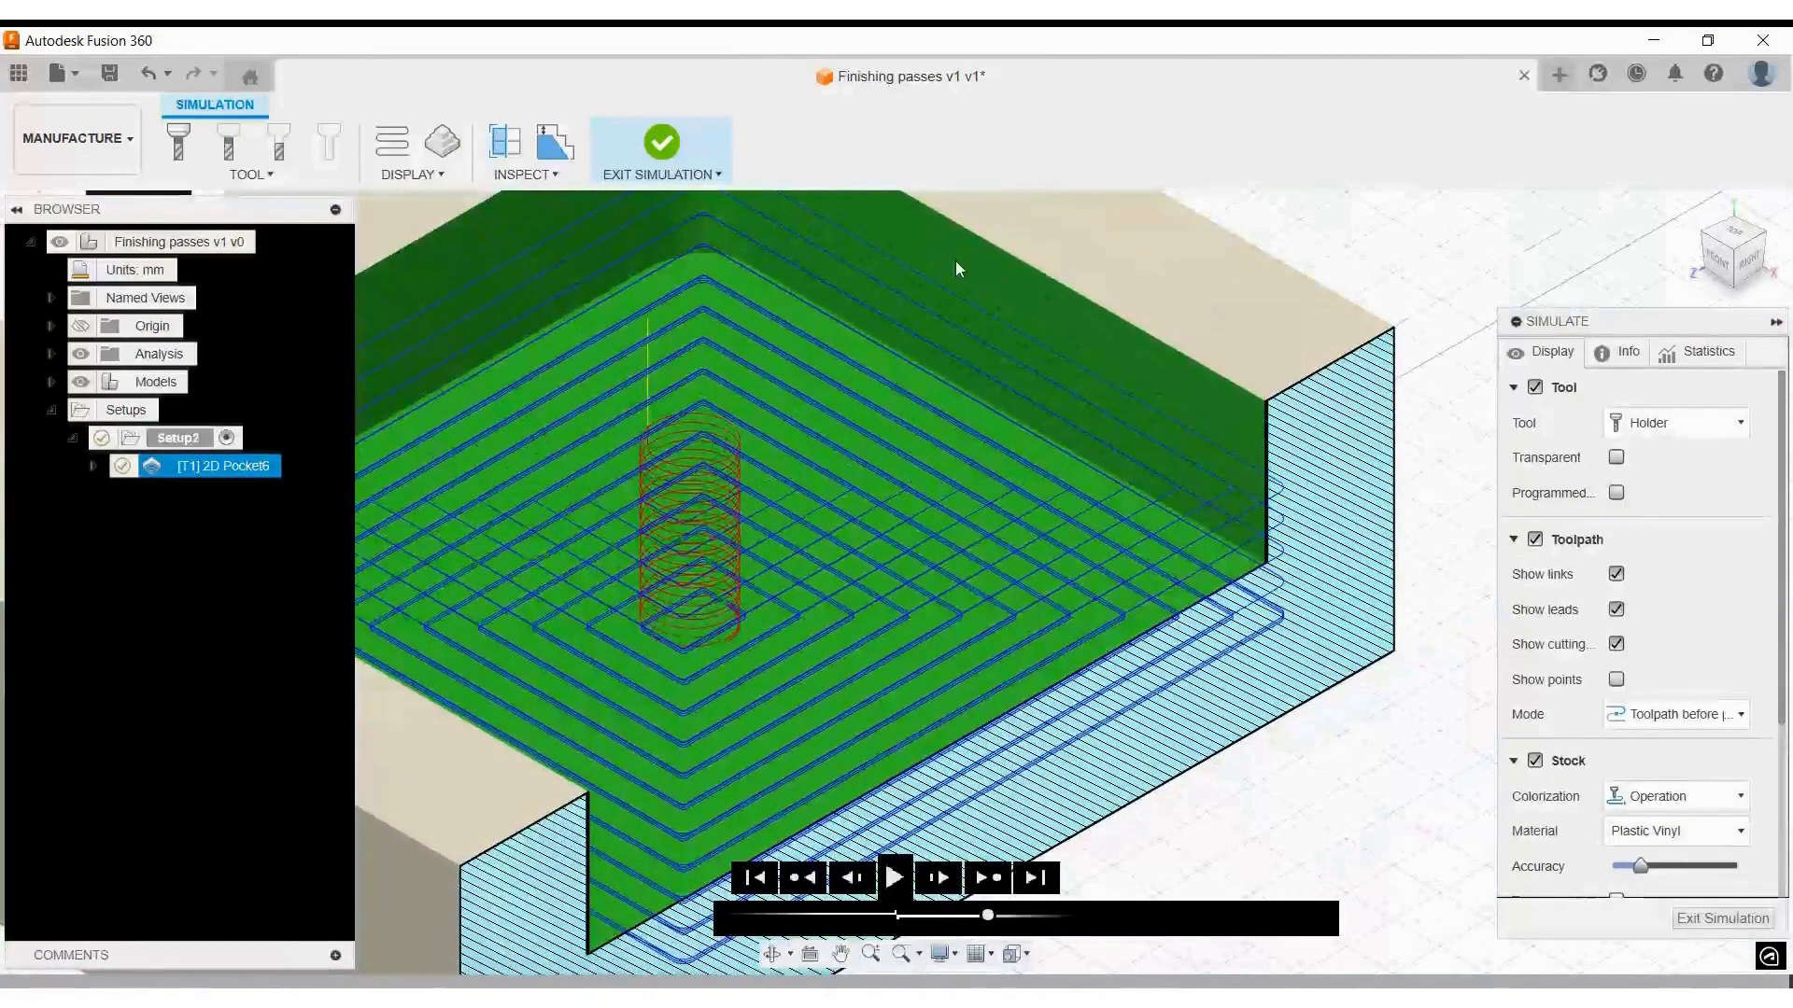
middle_click_drag(982, 531, 1117, 676)
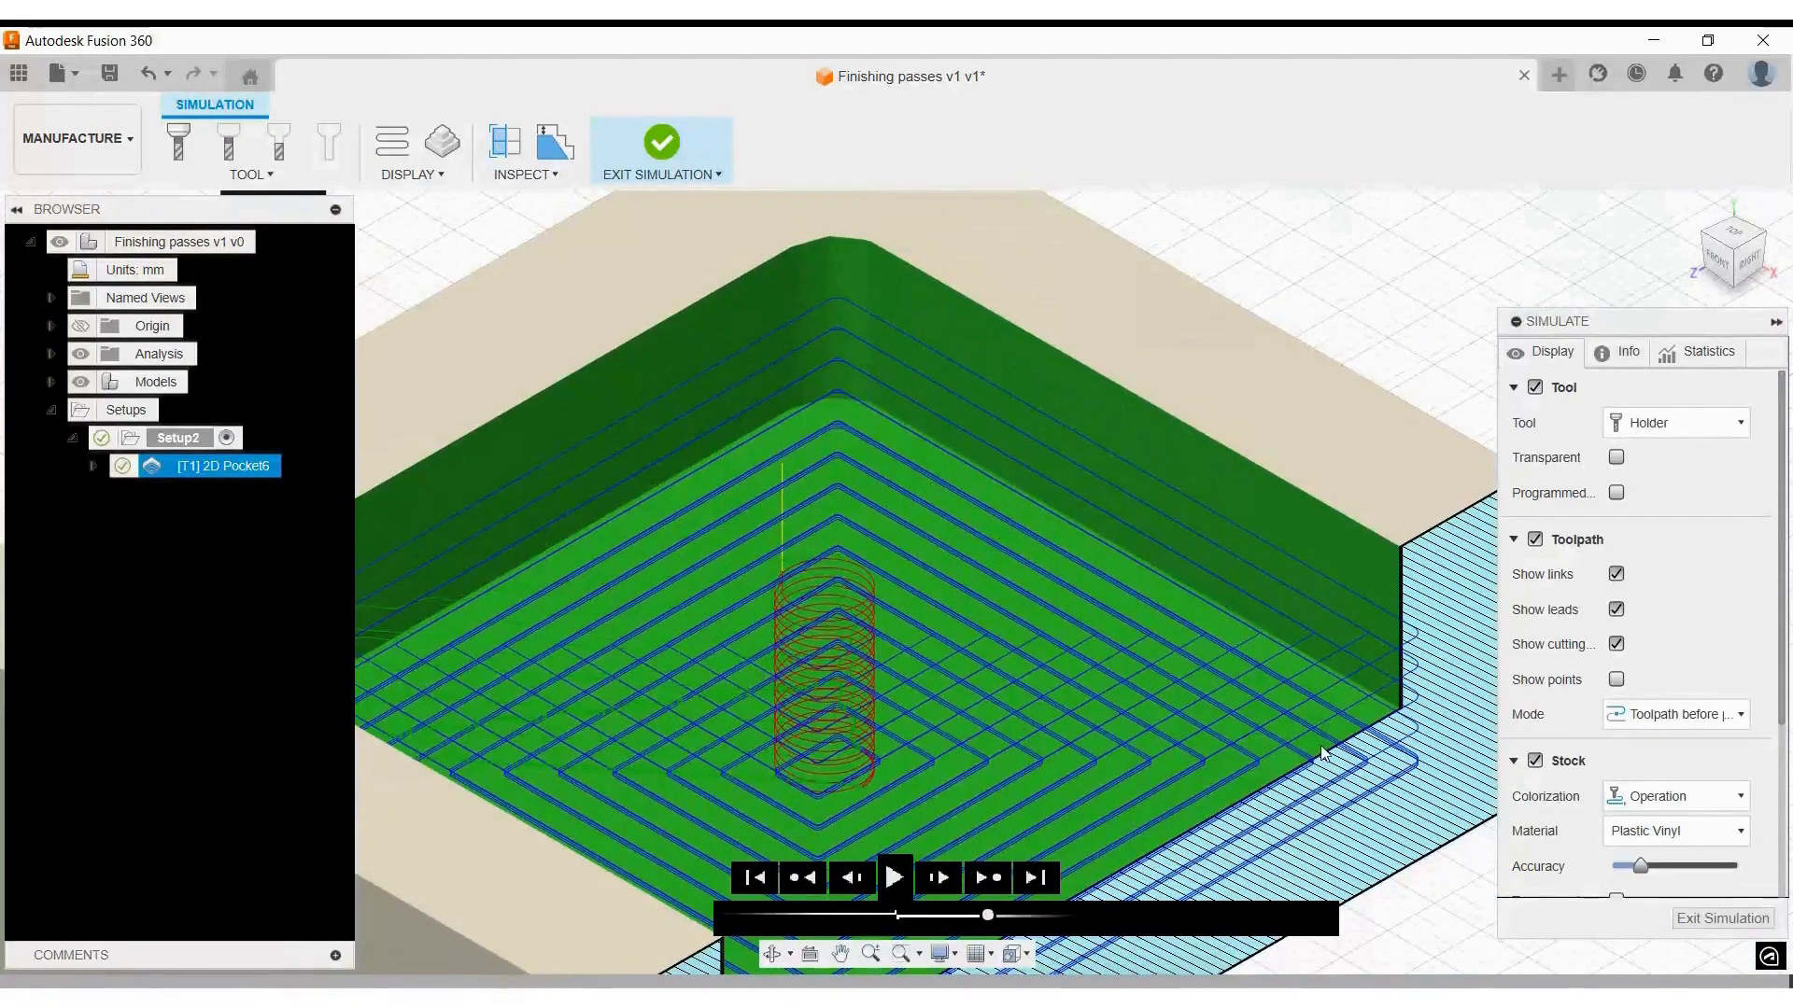
left_click(659, 148)
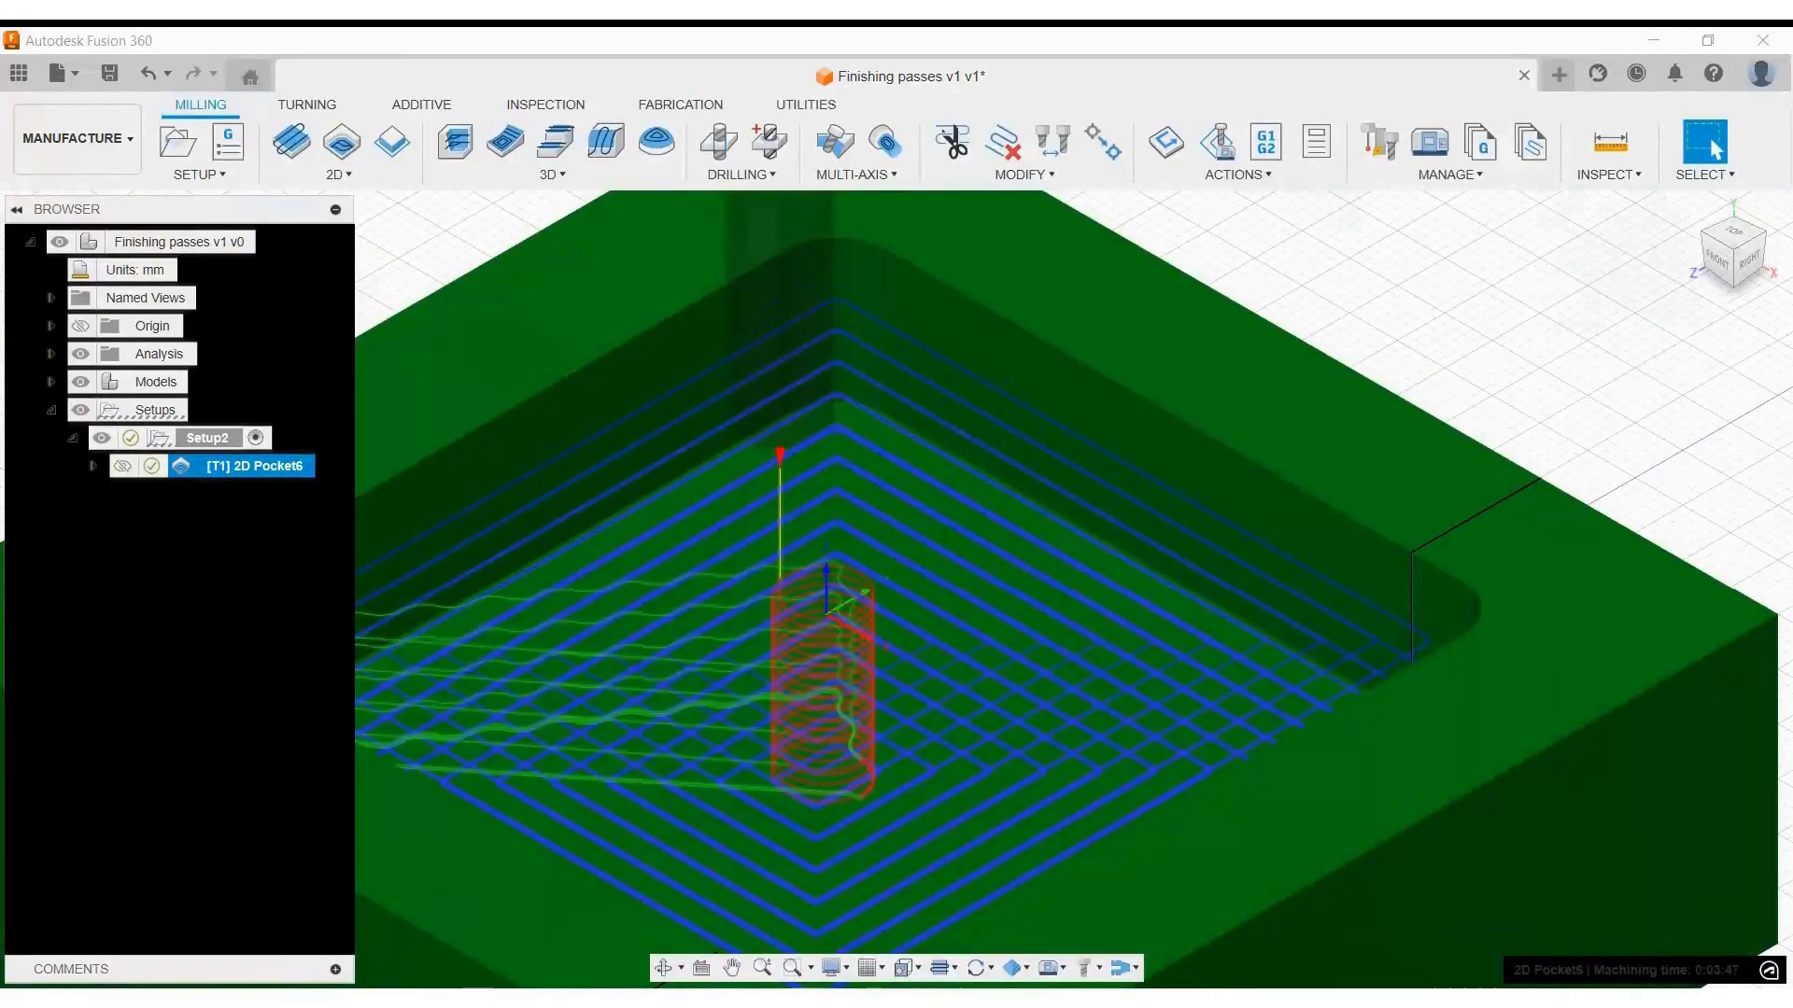
- Enable Finishing Passes in the 2D Pocket operation and review the added Multiple Depths options
double_click(254, 466)
left_click(1570, 88)
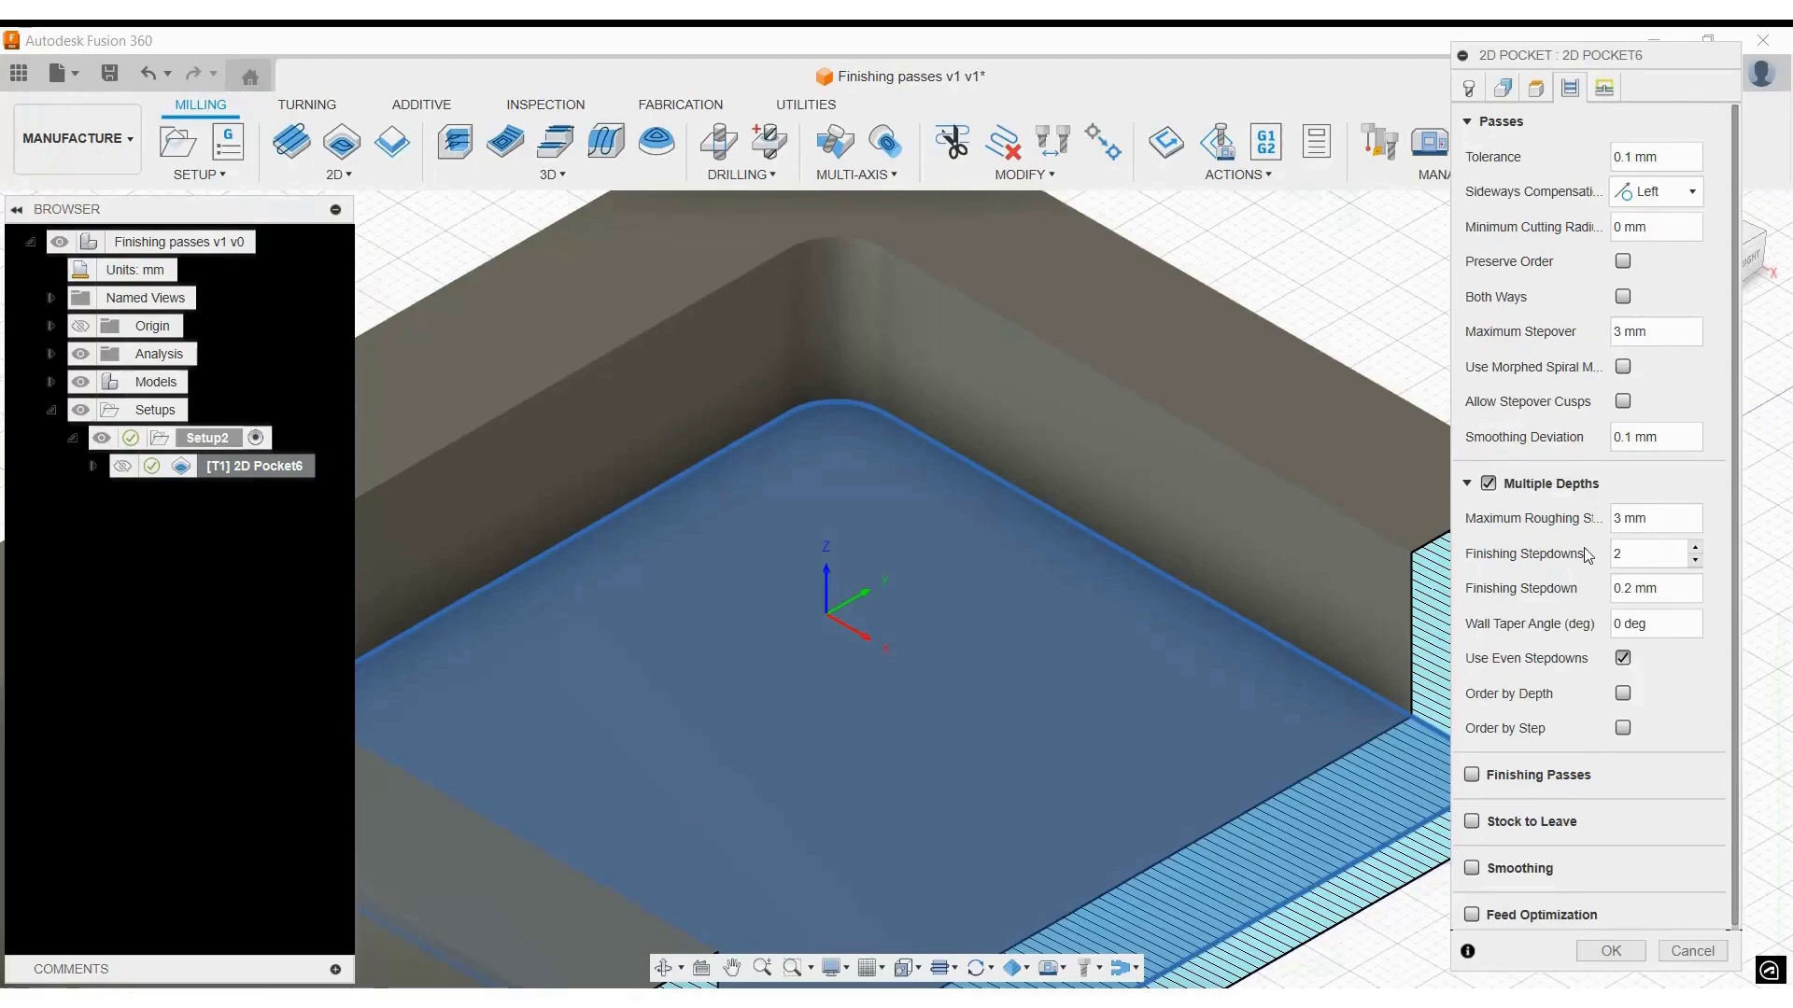
scroll(1578, 584, "down", 1)
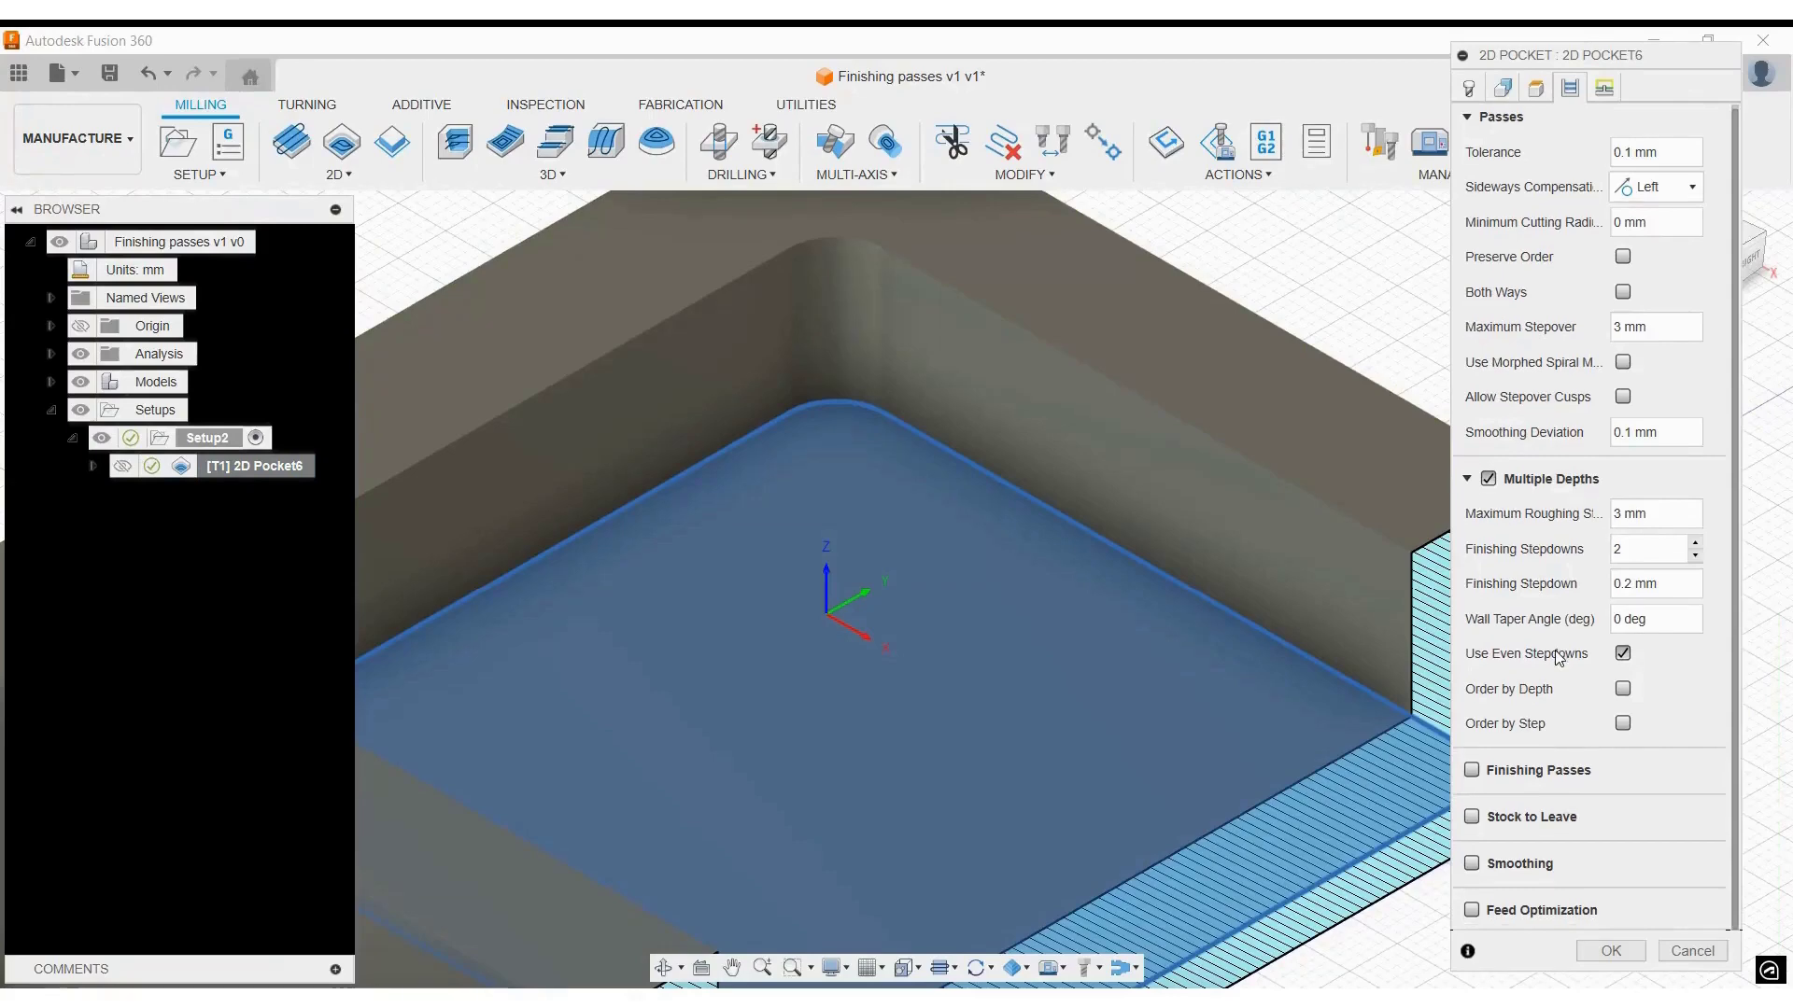
left_click(1473, 770)
scroll(1534, 651, "down", 8)
scroll(1560, 644, "up", 8)
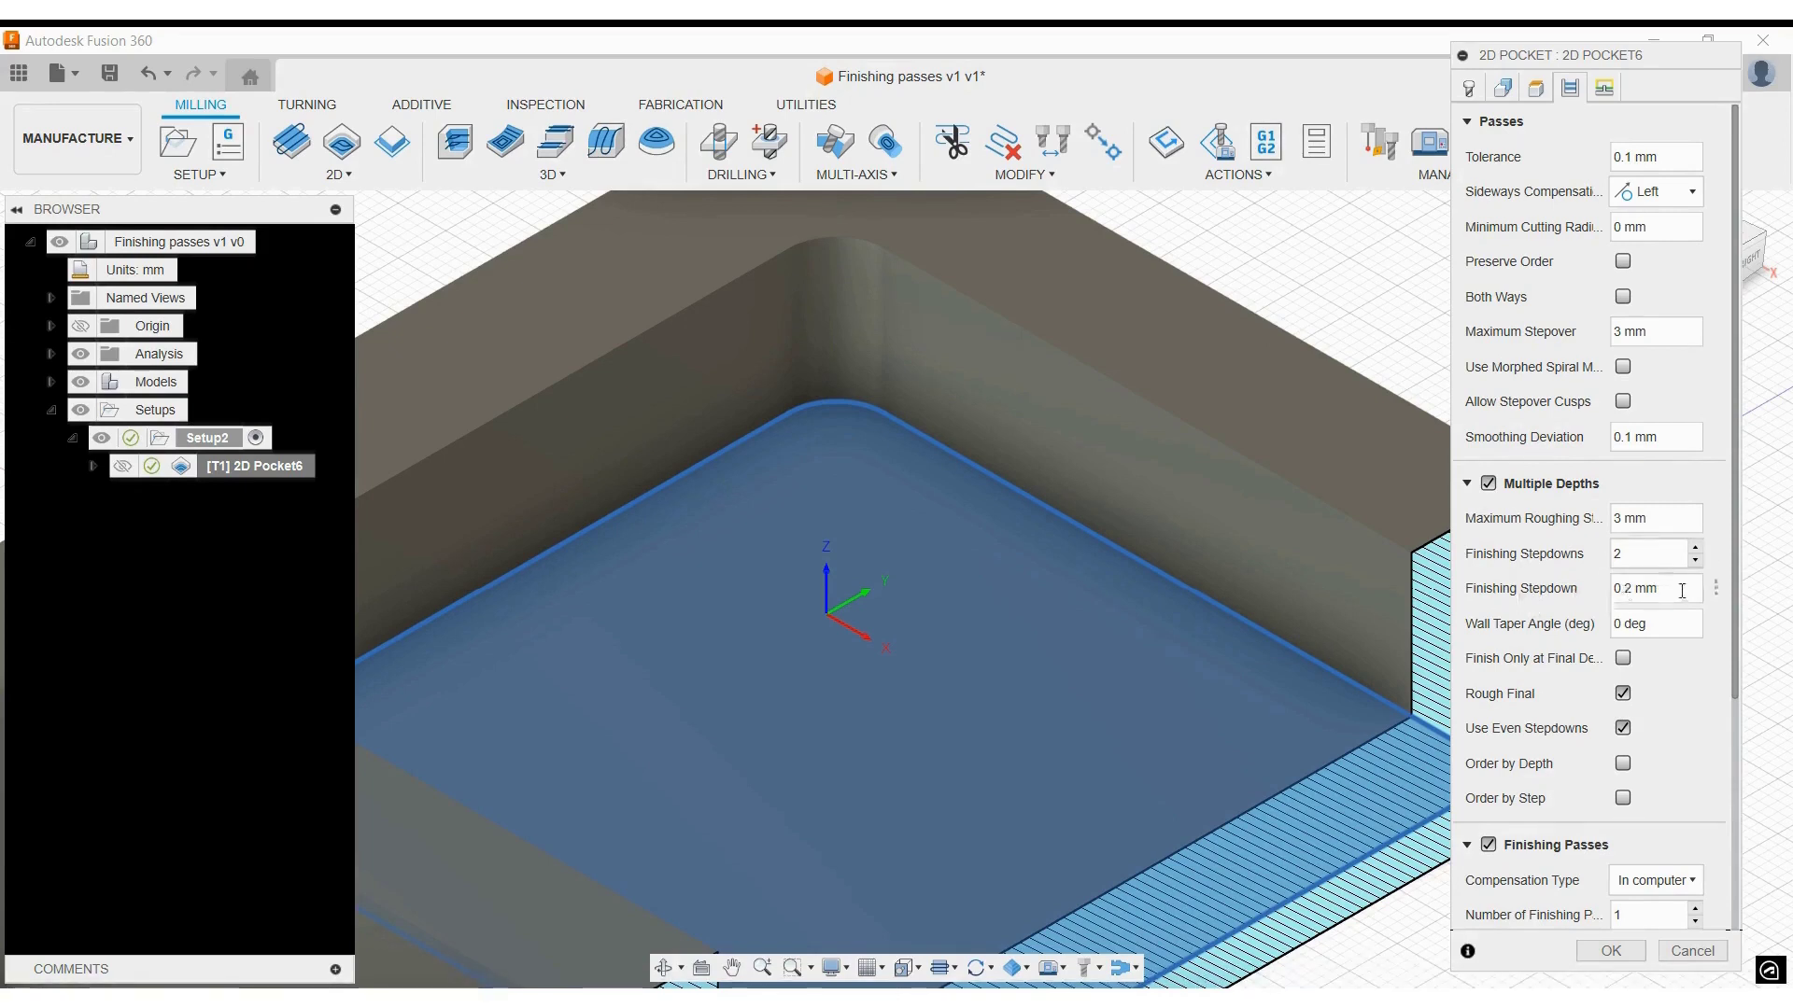
- Turn off Rough Final, set 2 finishing passes with a 0.2 mm stepover, and regenerate the 2D Pocket toolpath
scroll(1552, 733, "down", 3)
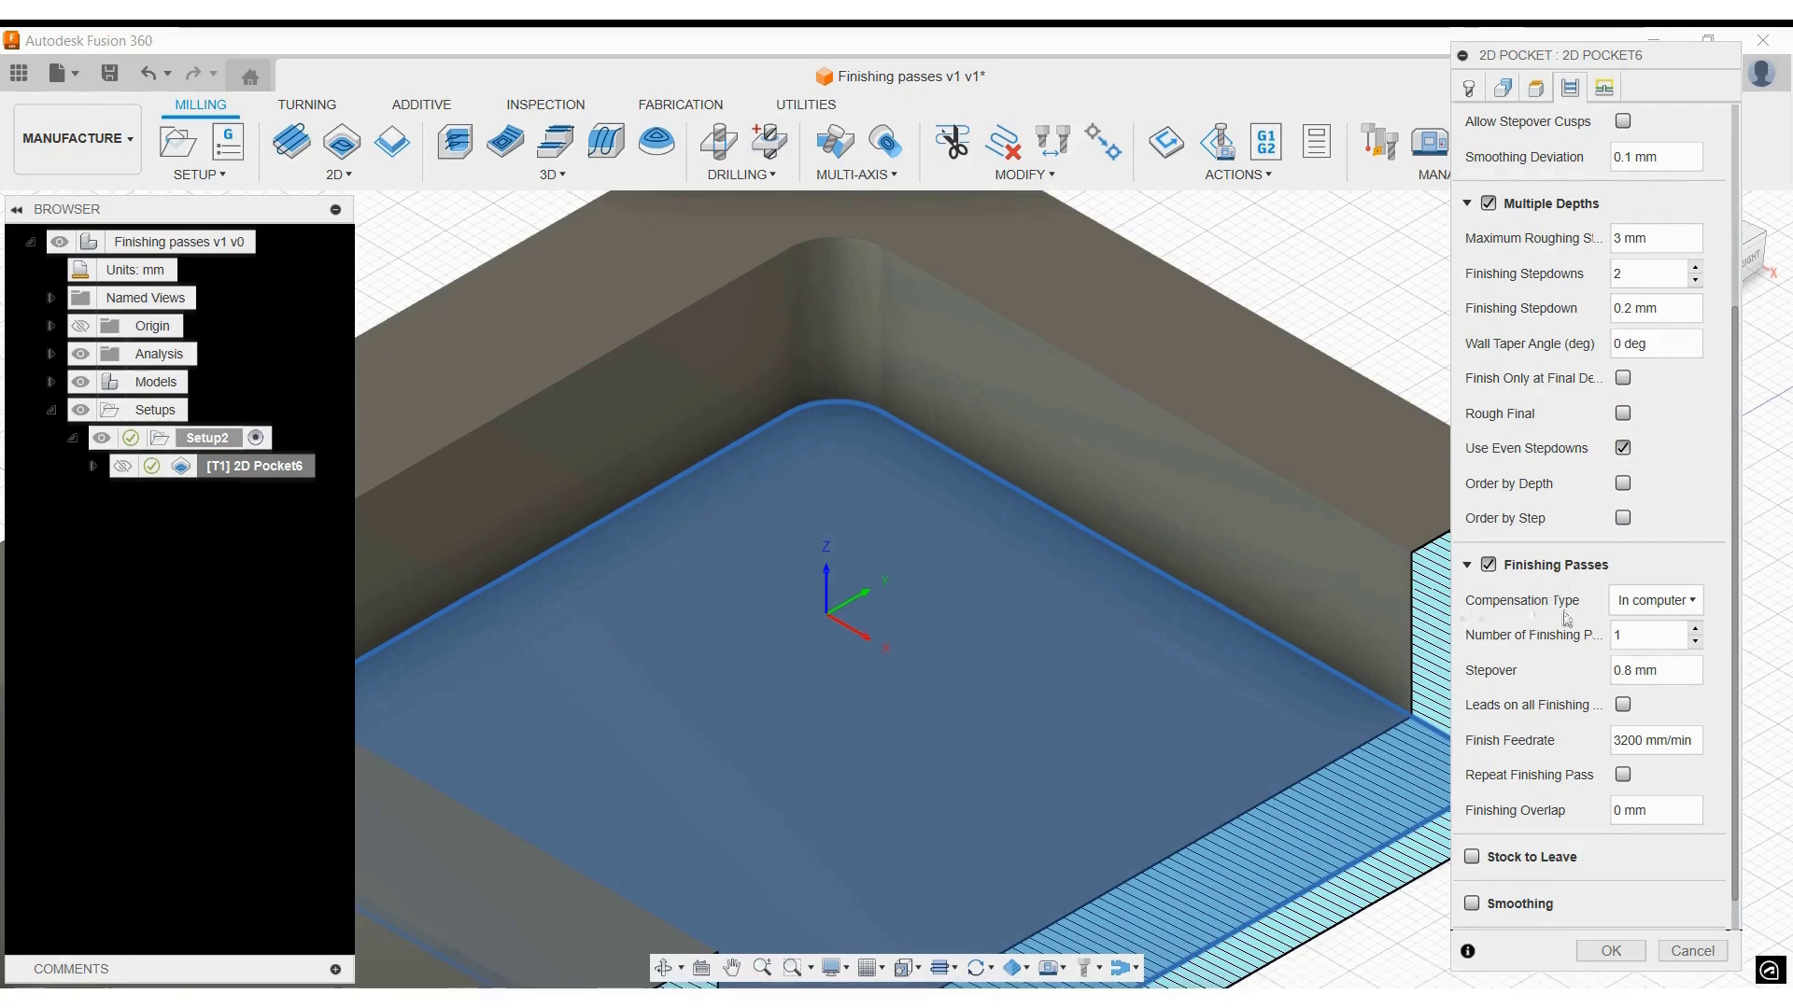
left_click(1695, 629)
scroll(1552, 707, "down", 1)
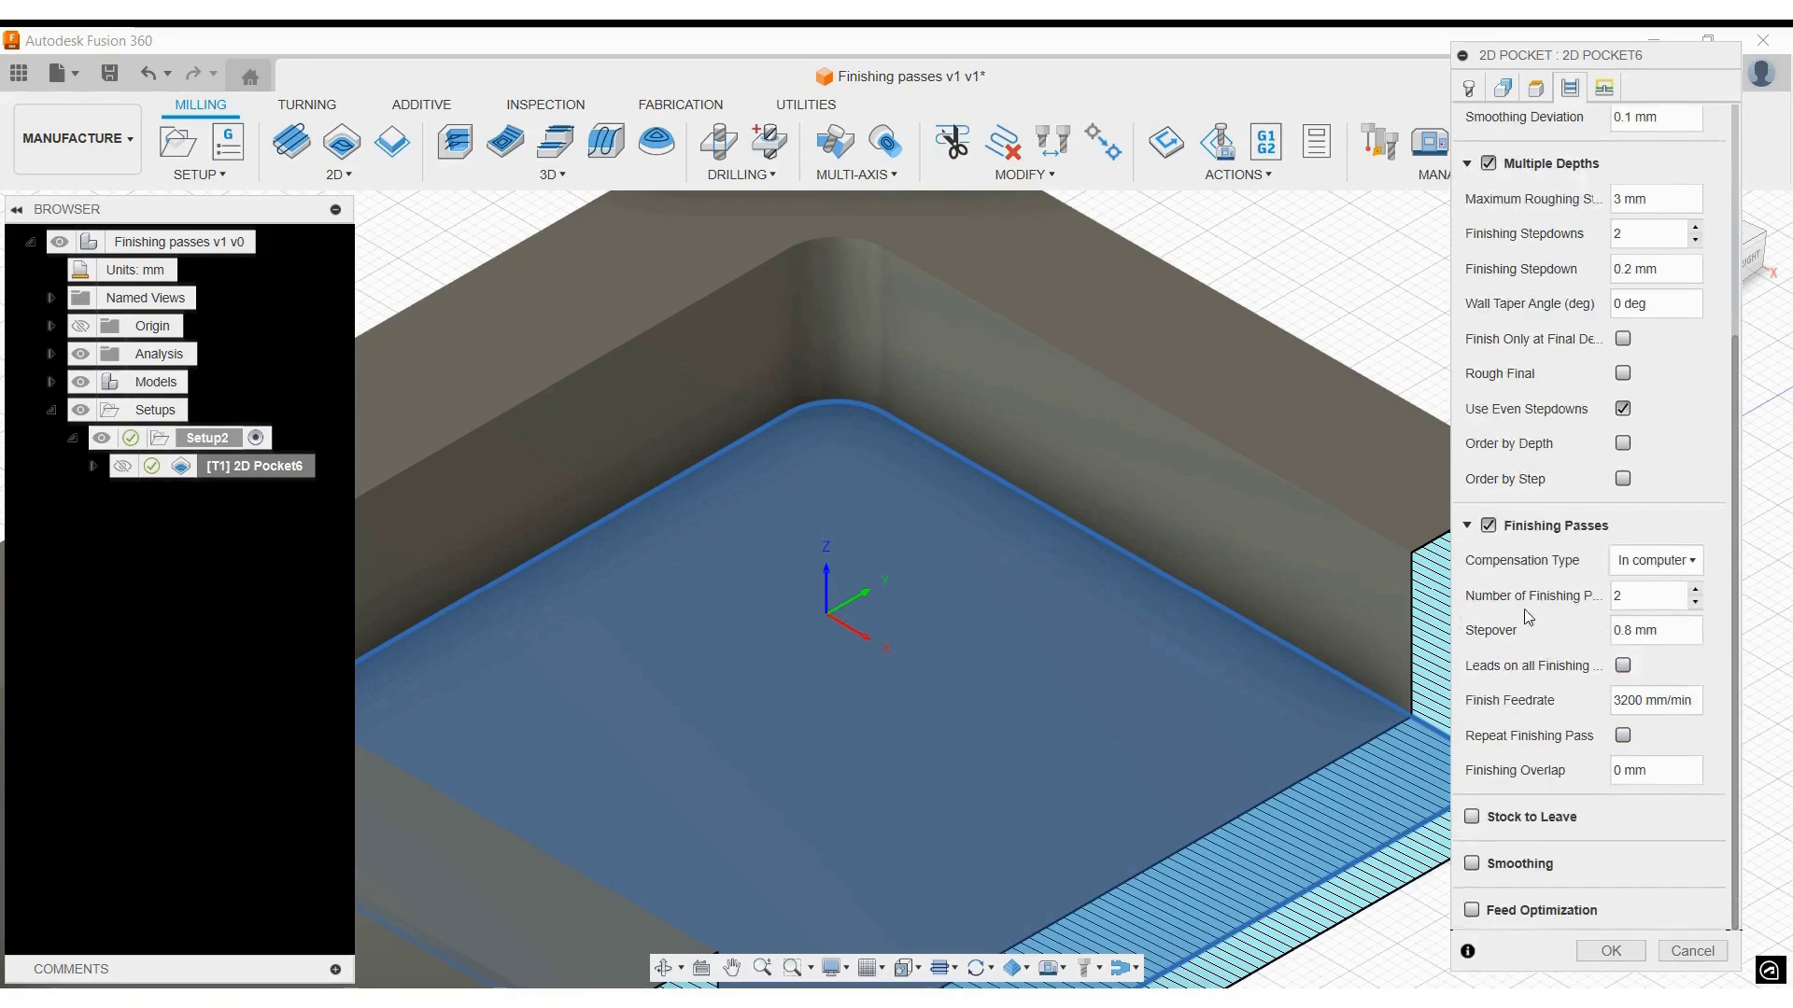
left_click_drag(1690, 638, 1513, 644)
left_click(1610, 951)
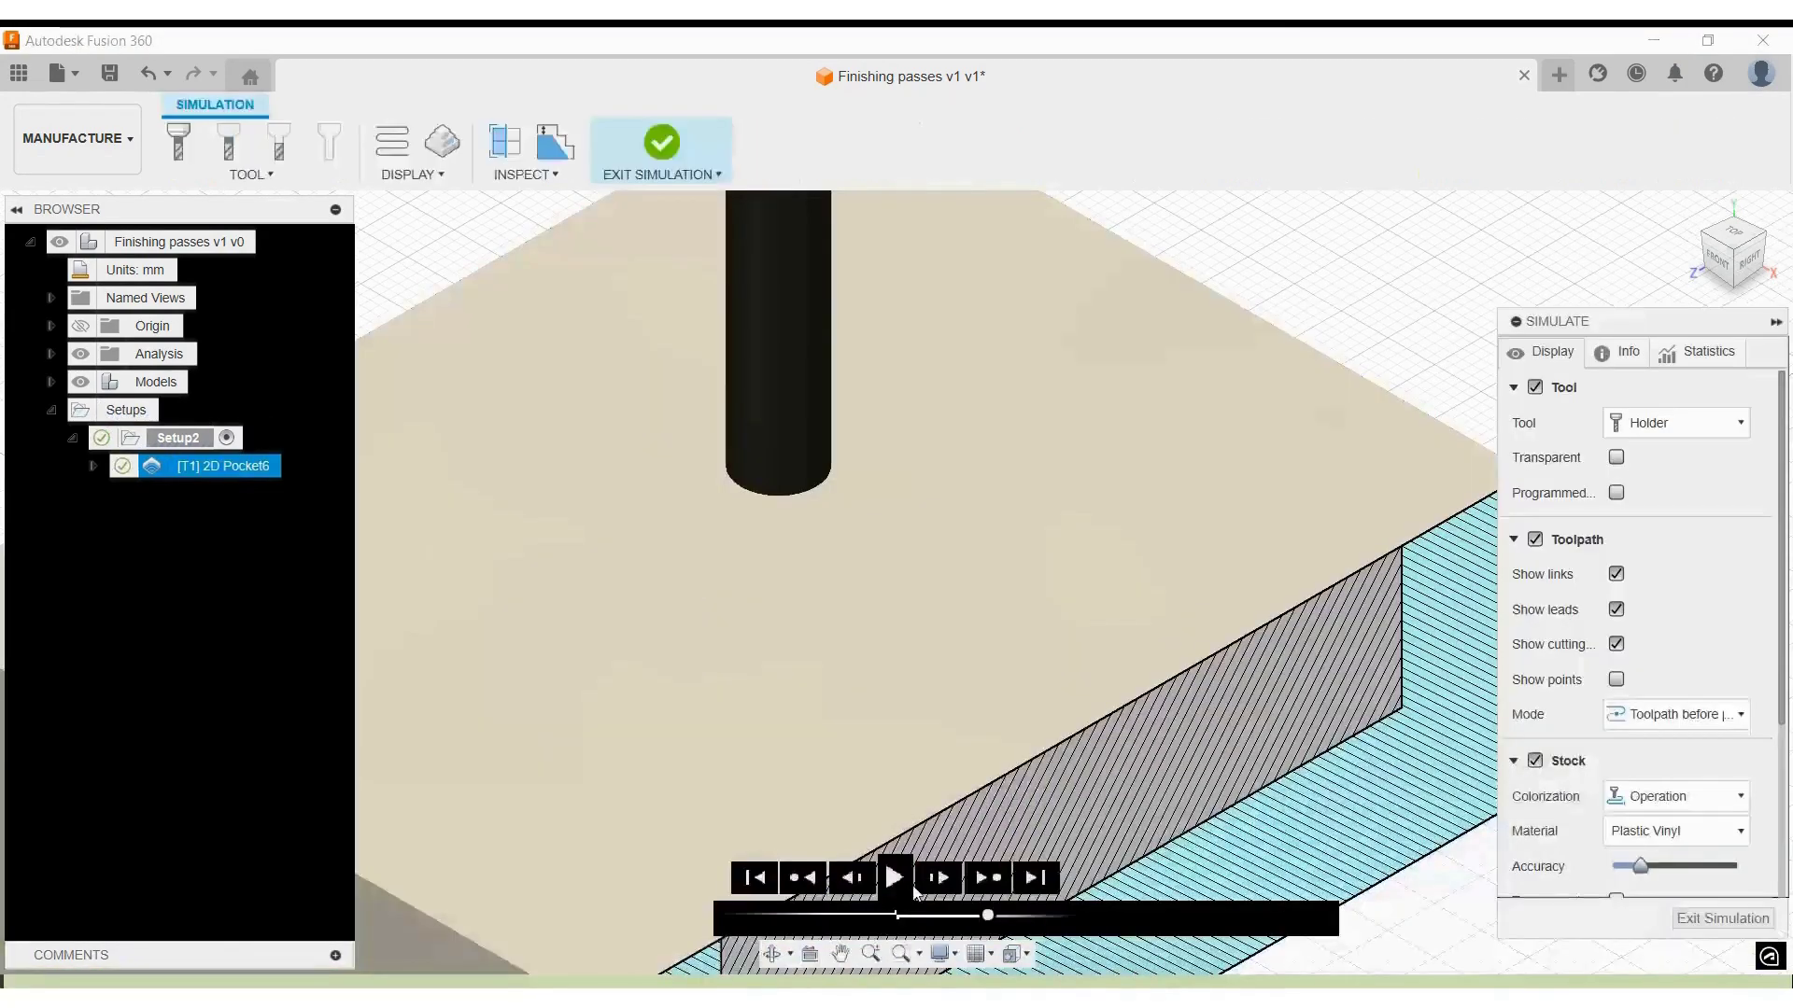
- Simulate the 2D Pocket with its wall finishing passes, adjusting the playback speed and pausing during the final floor passes
left_click(893, 877)
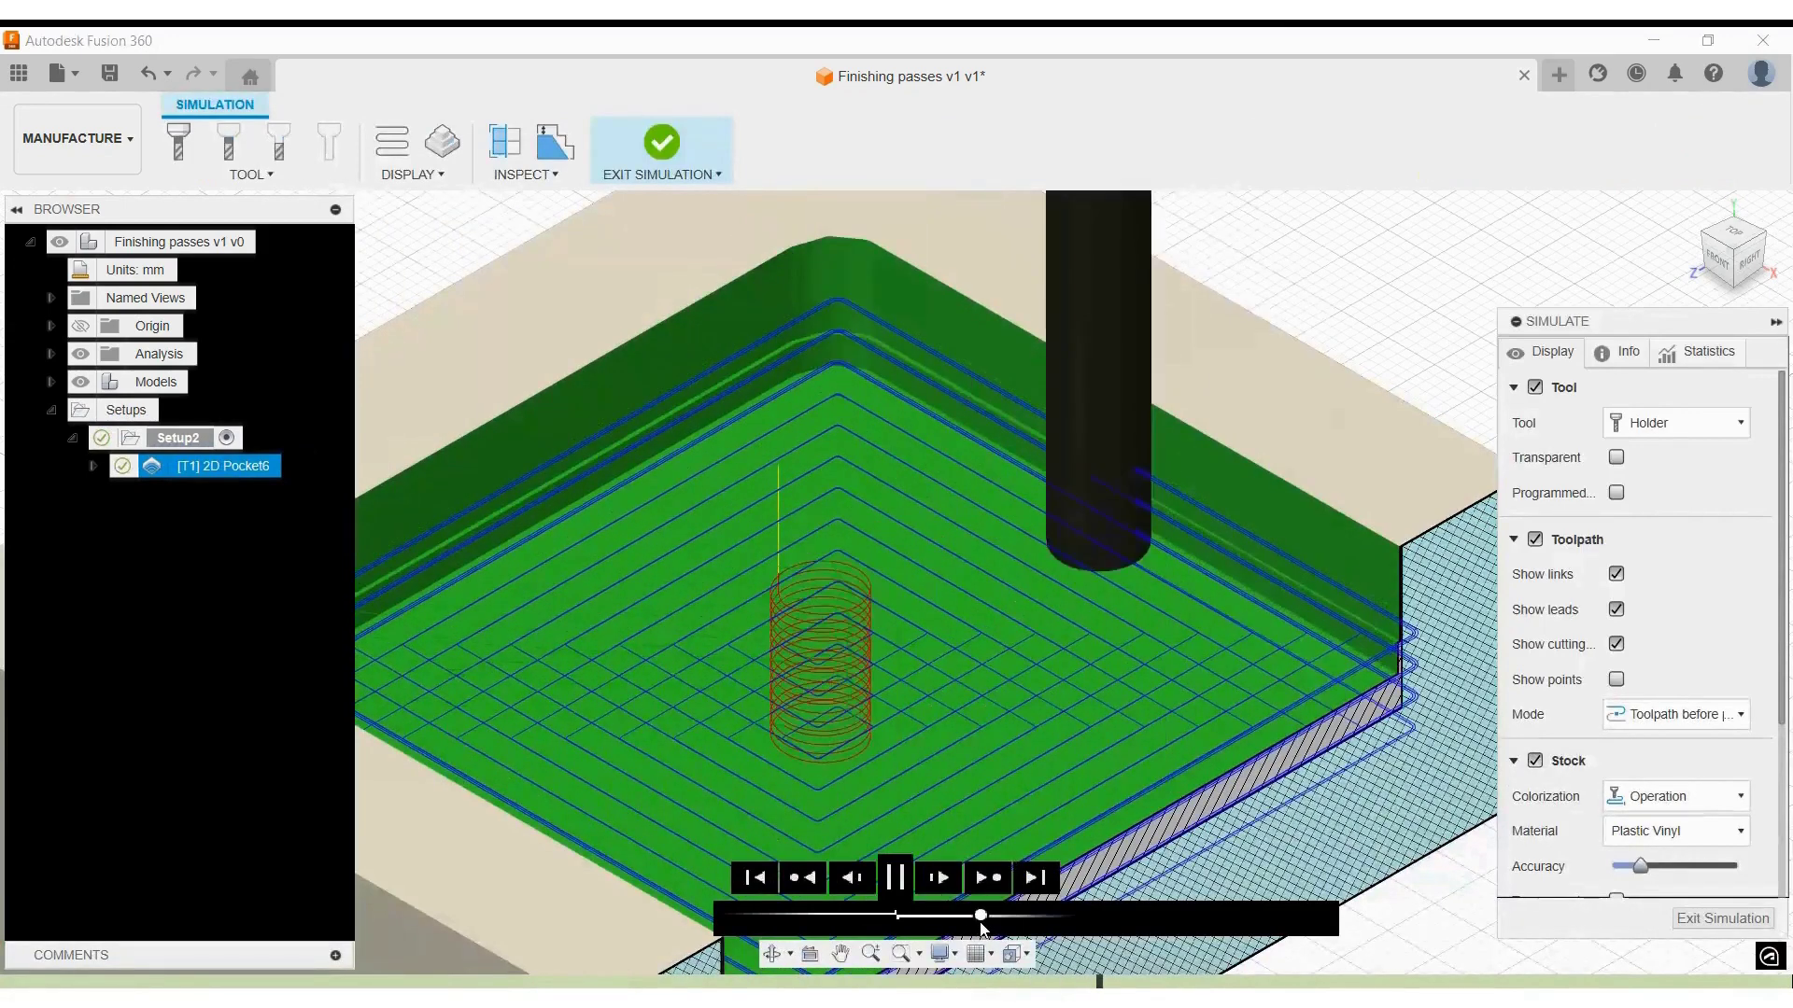
left_click_drag(984, 919, 959, 928)
middle_click_drag(973, 747, 898, 495)
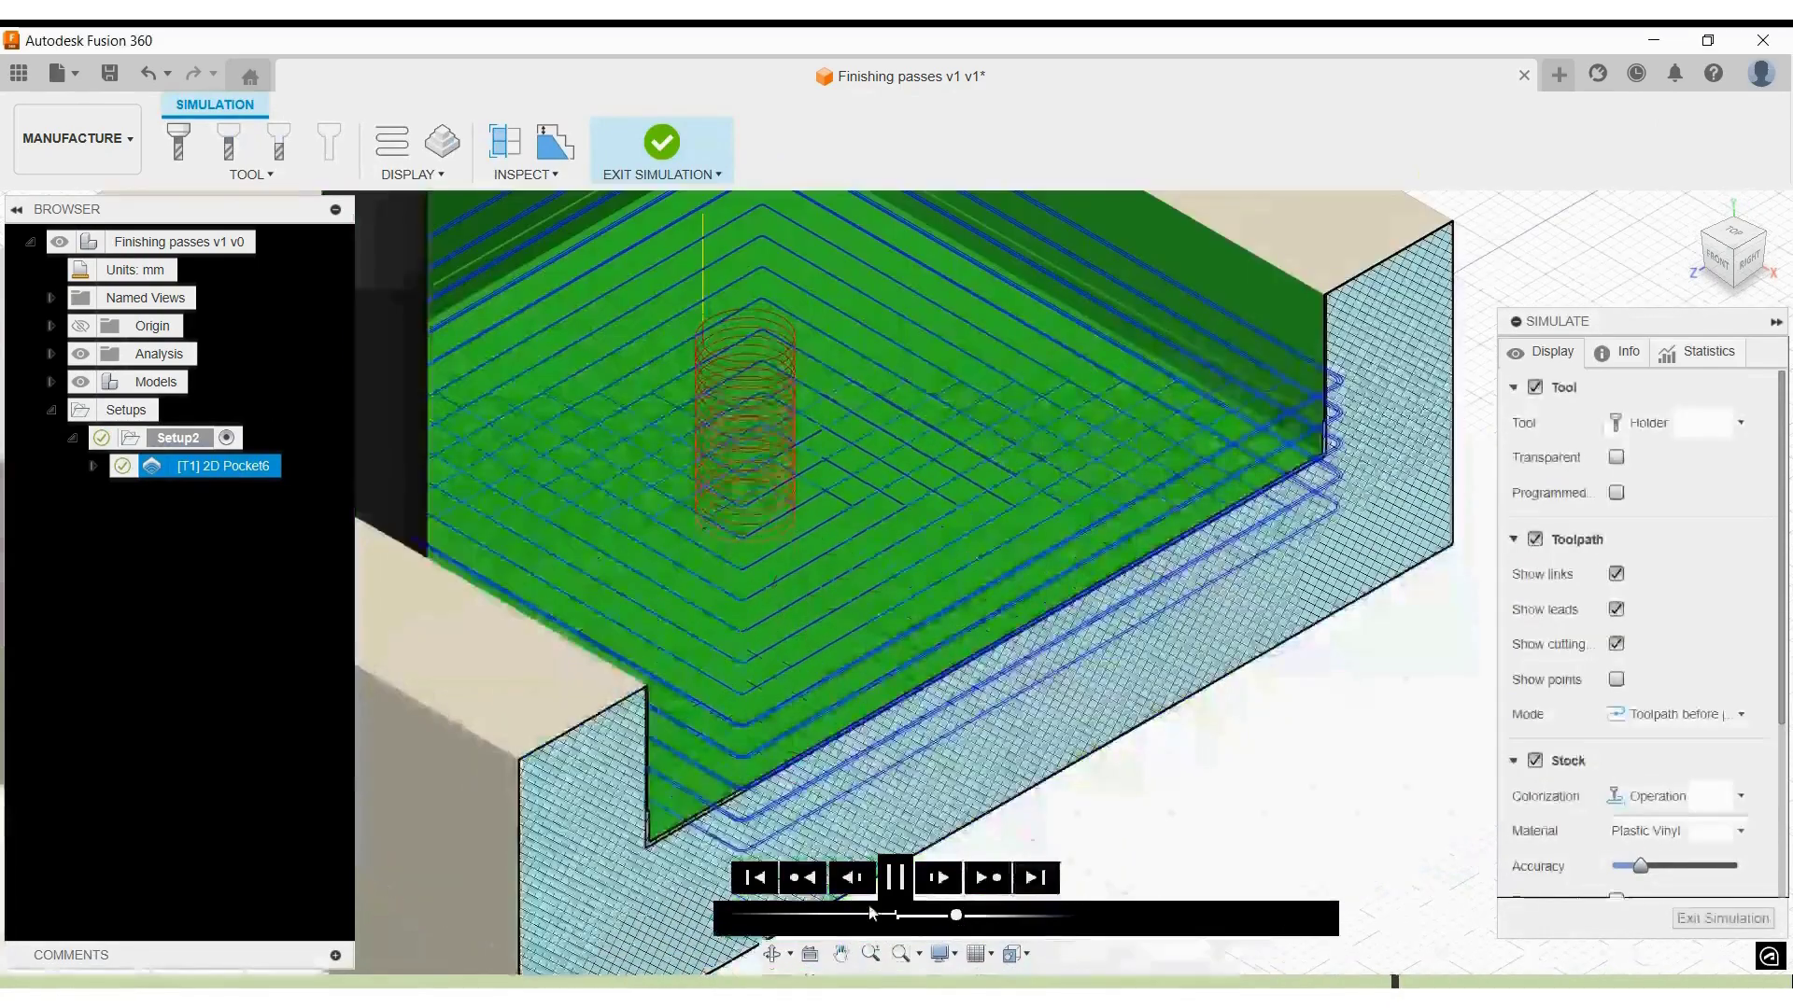
left_click_drag(956, 919, 971, 919)
scroll(896, 747, "up", 5)
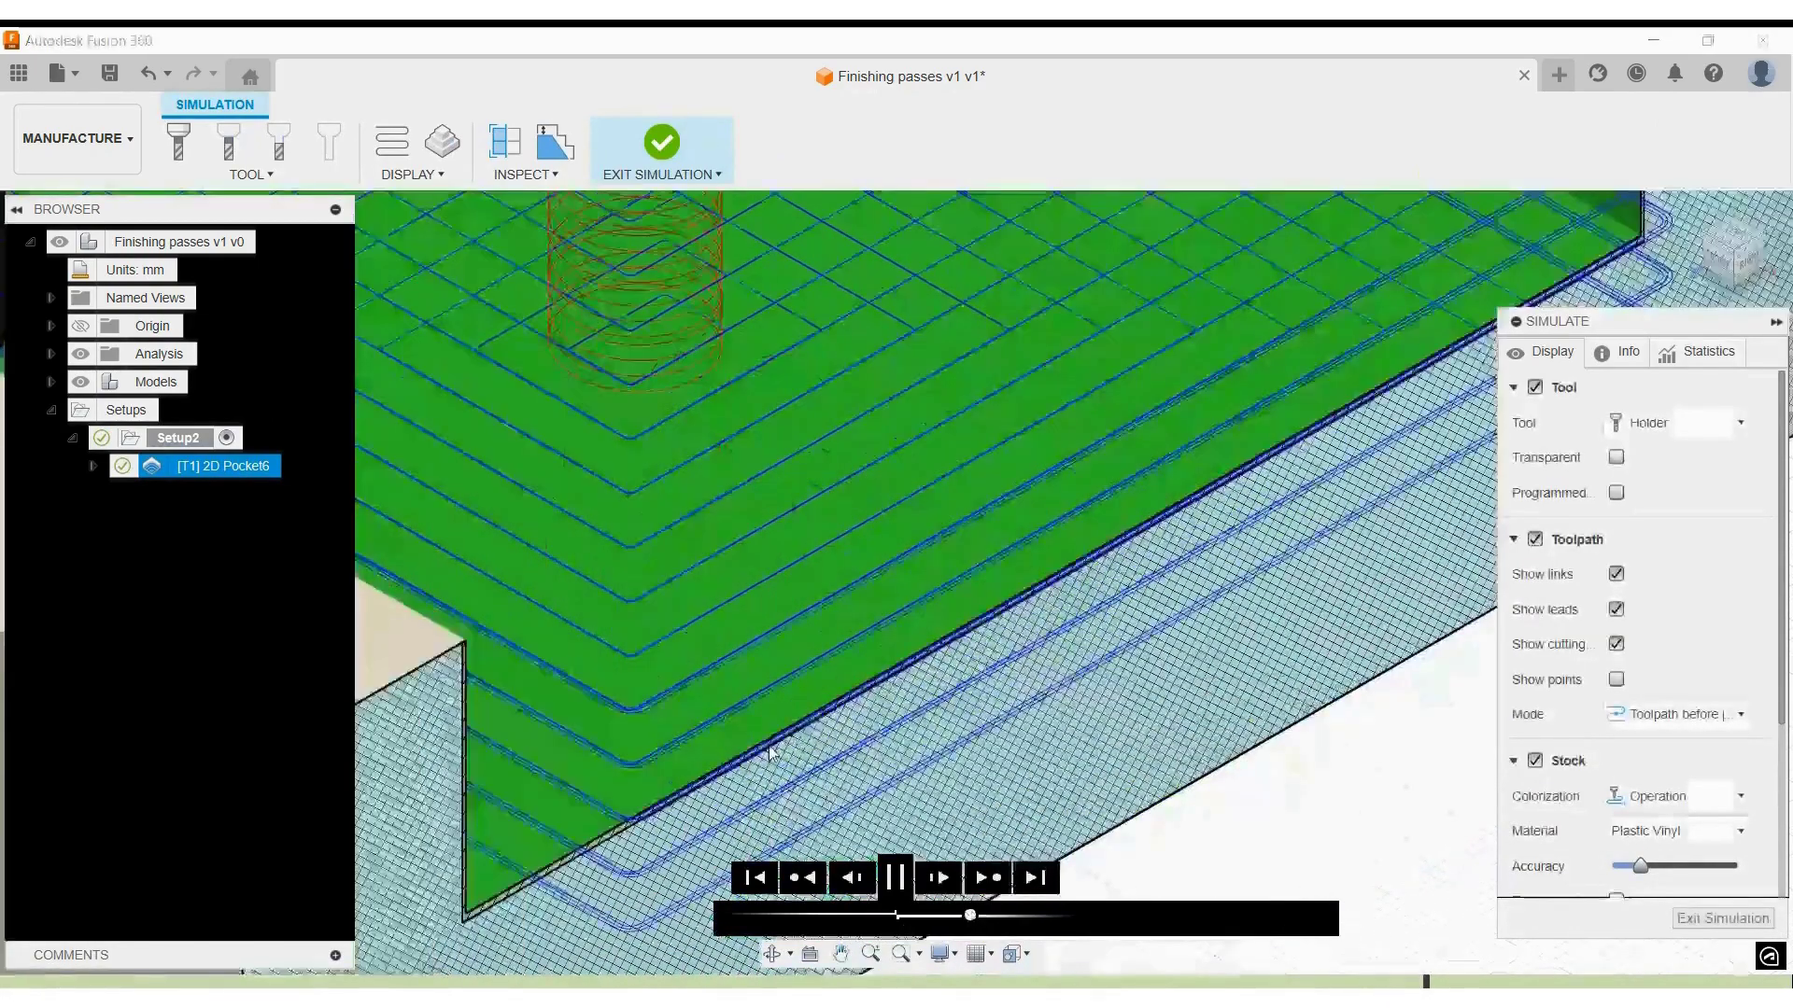
middle_click_drag(708, 716, 861, 401)
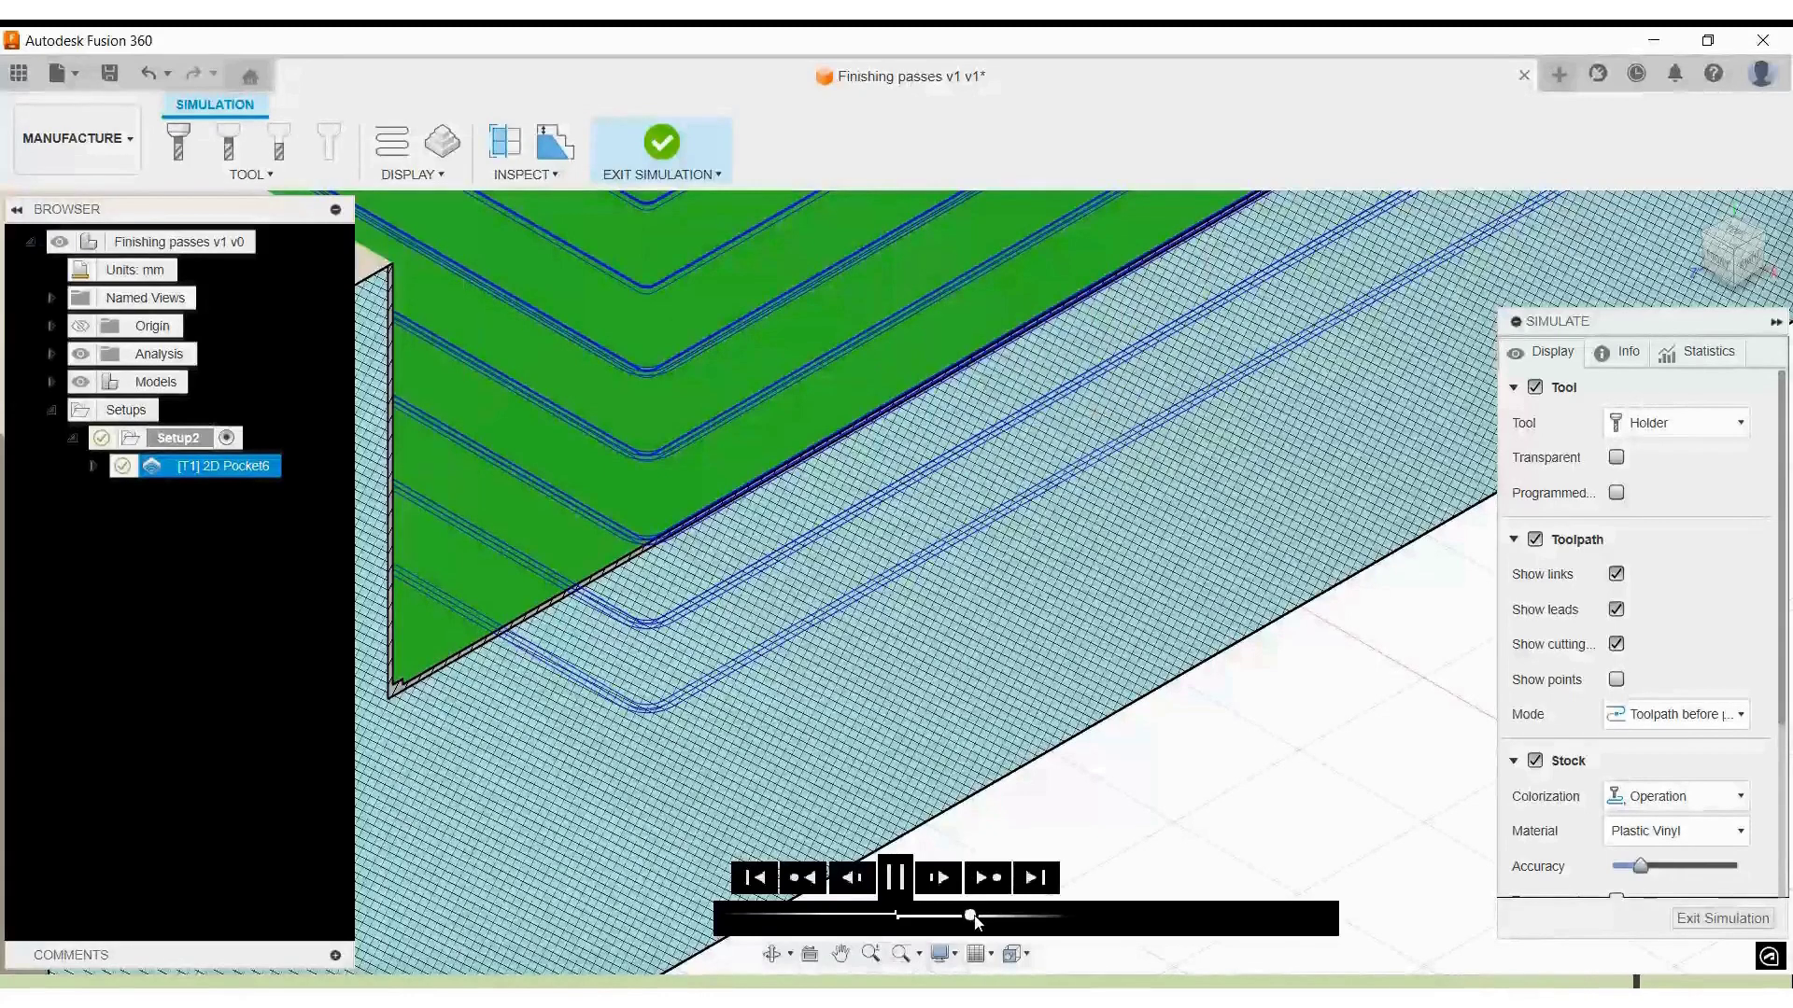
left_click_drag(972, 916, 978, 918)
scroll(896, 676, "down", 5)
middle_click_drag(1172, 607, 856, 841)
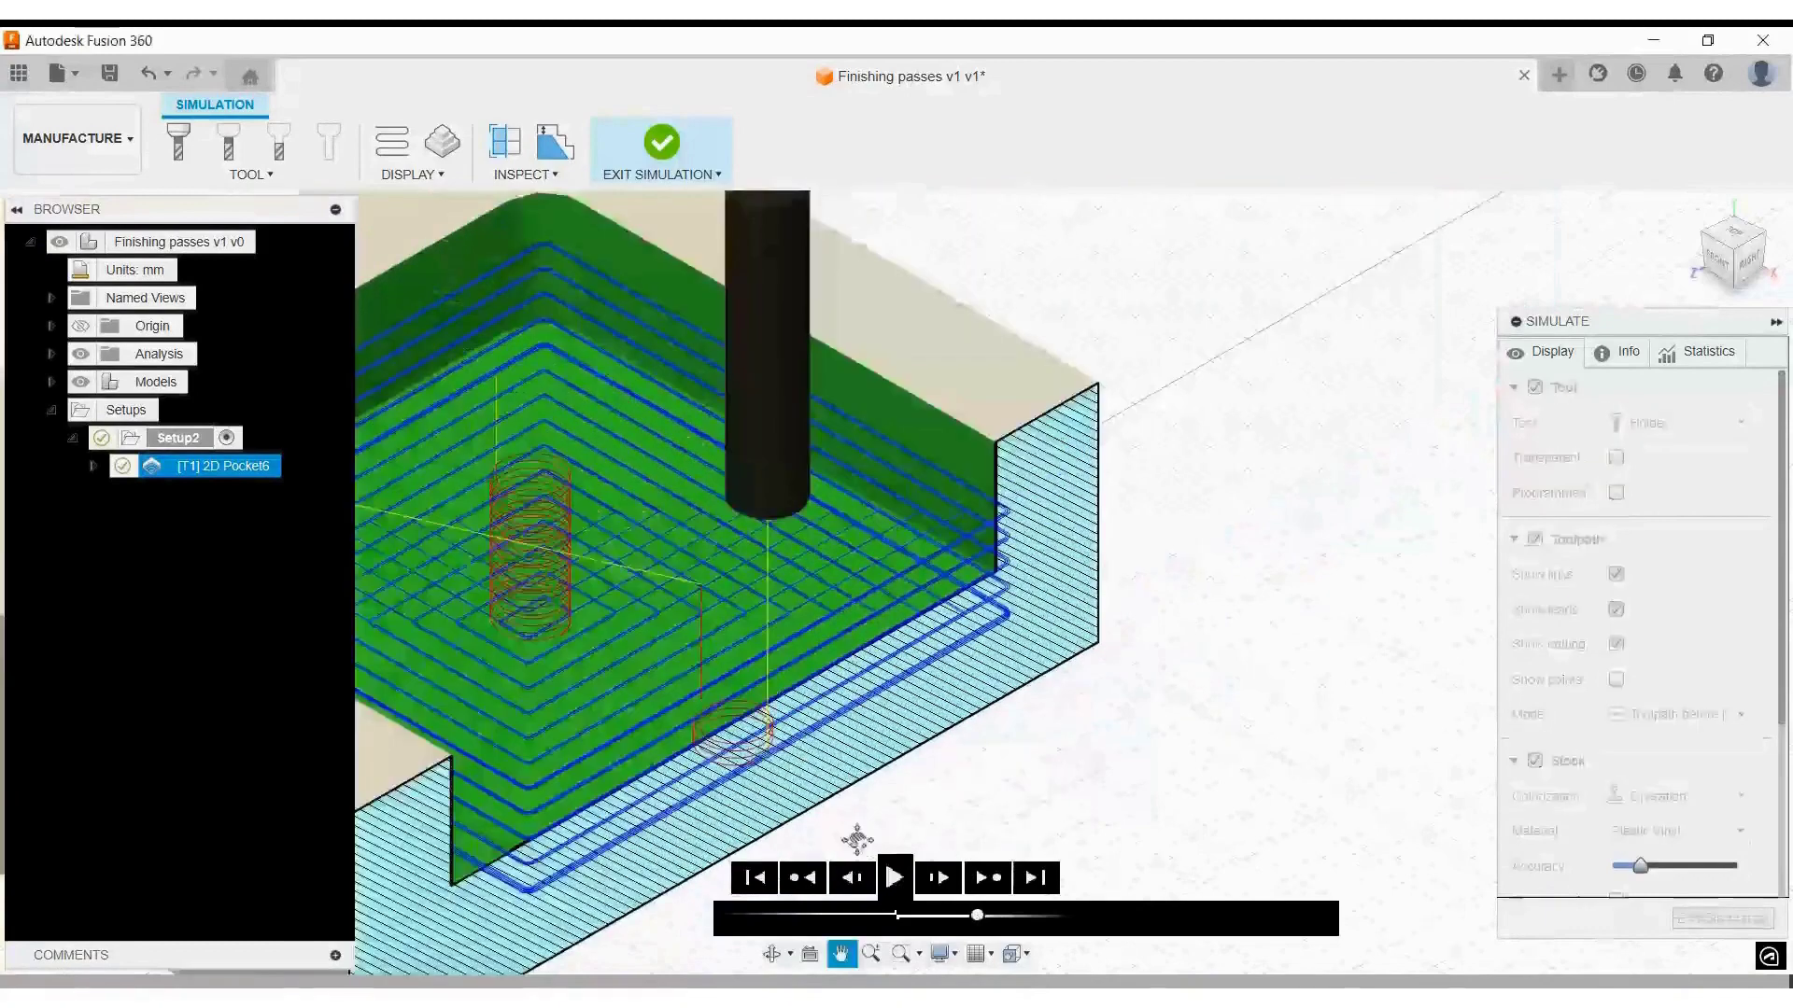
- Examine the cross-section along the pocket floor's edge from corner to corner for uncut stock
scroll(859, 554, "up", 8)
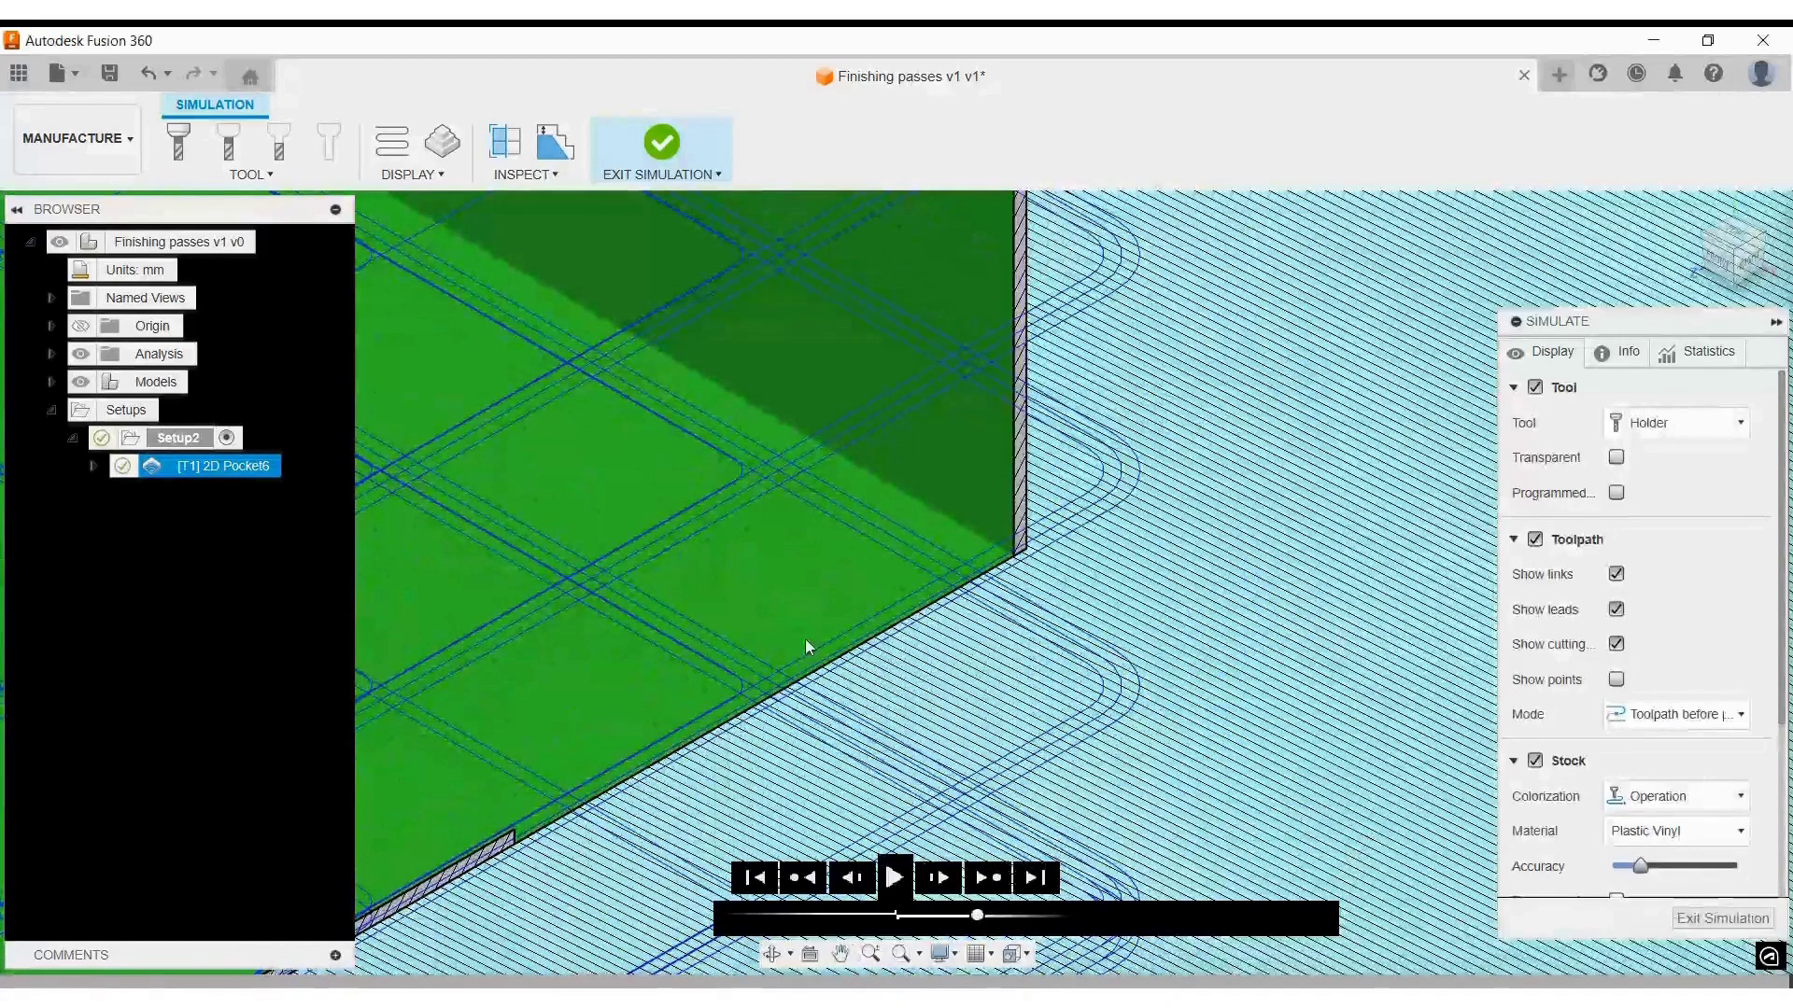
scroll(805, 639, "down", 3)
middle_click_drag(641, 804, 755, 549)
scroll(756, 537, "up", 5)
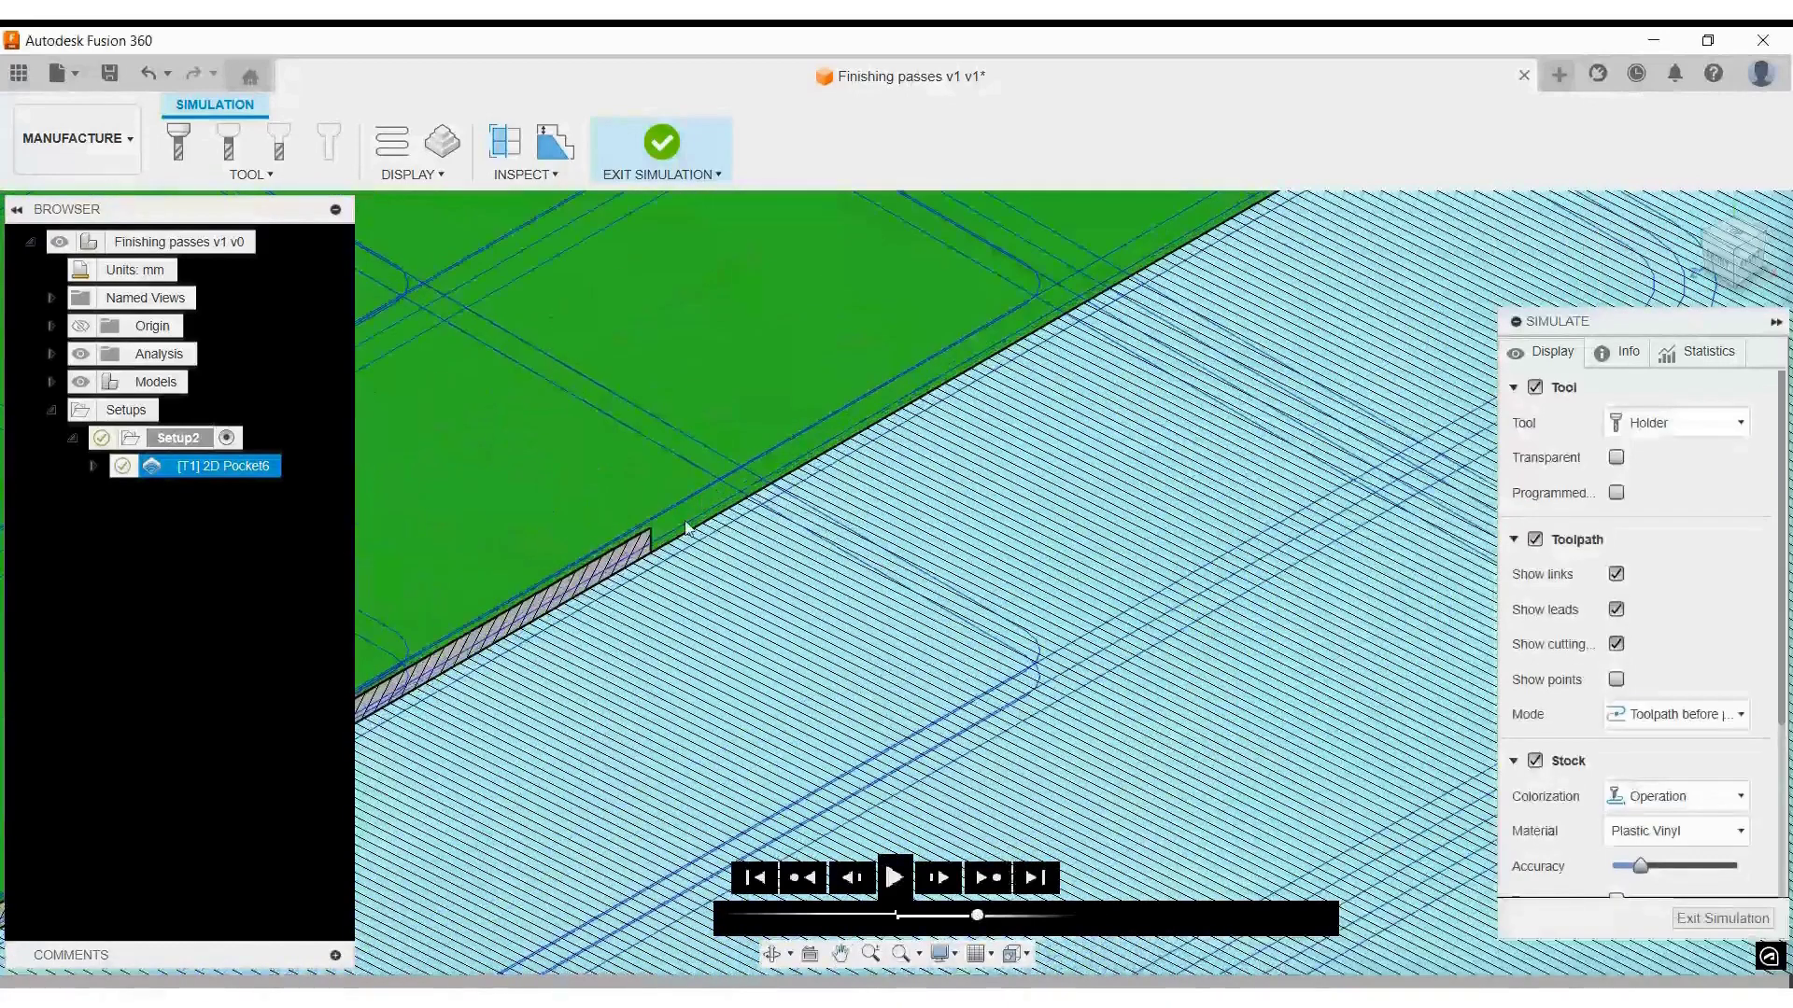
scroll(592, 709, "down", 5)
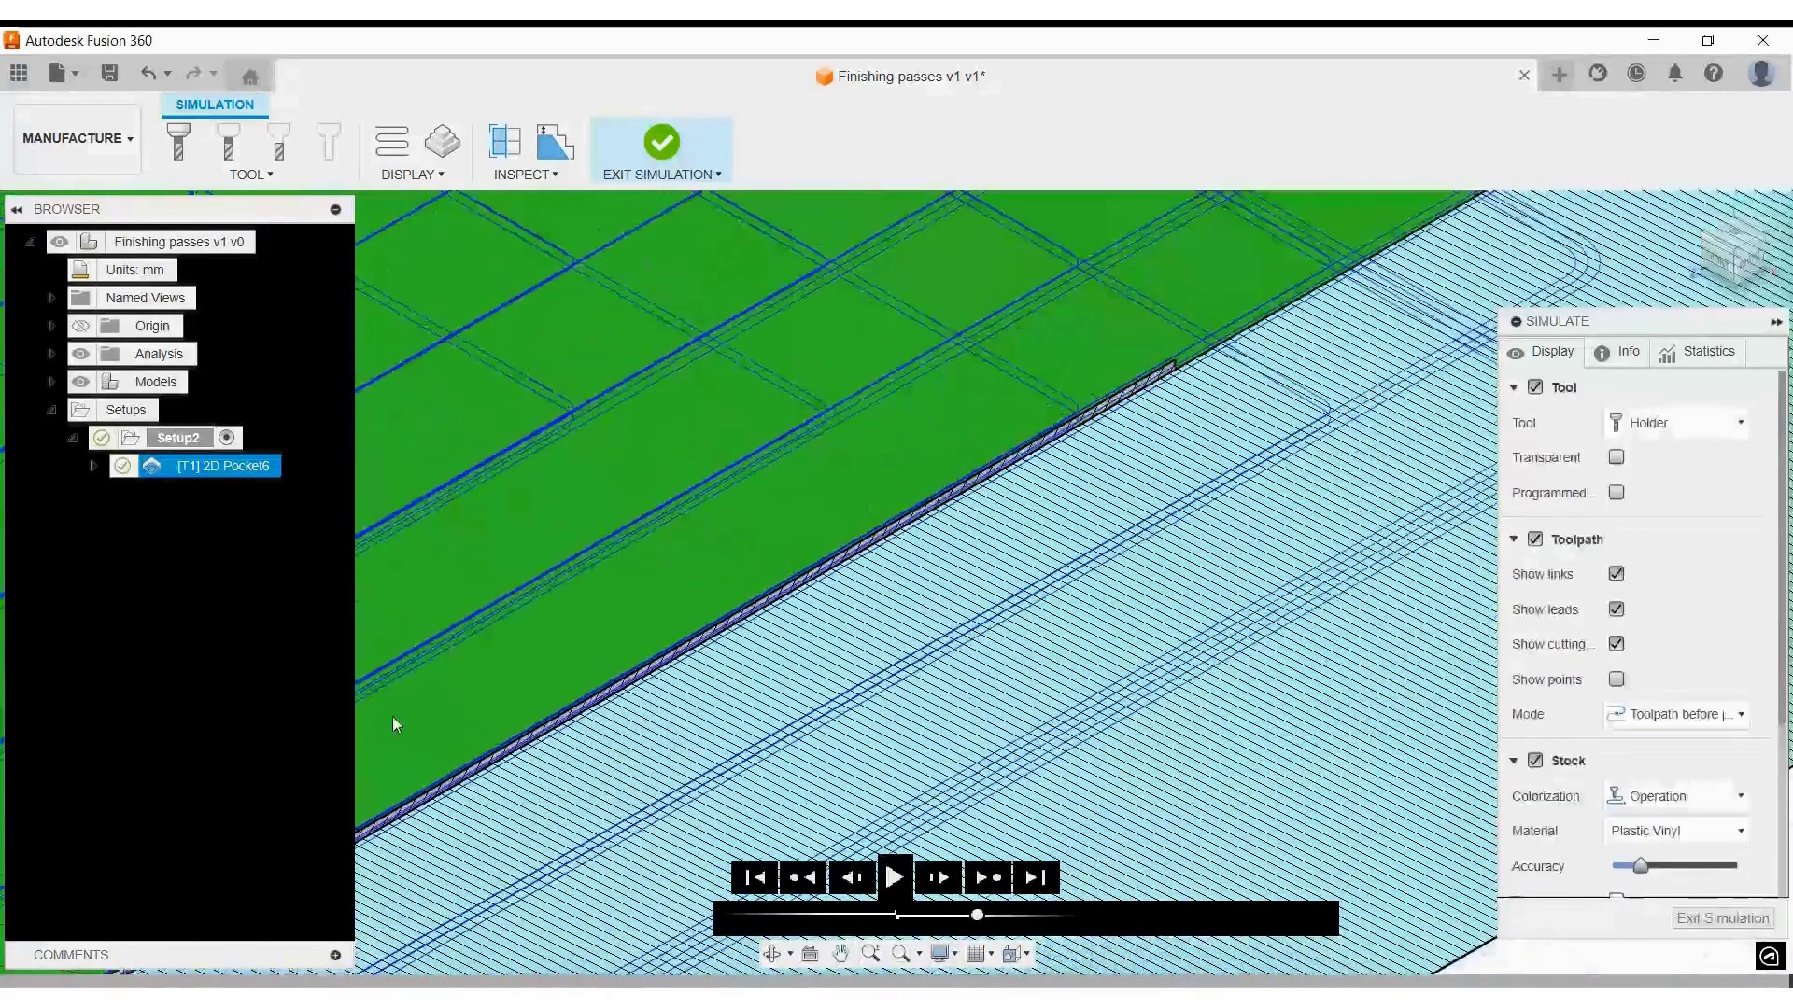
middle_click_drag(392, 725, 1009, 369)
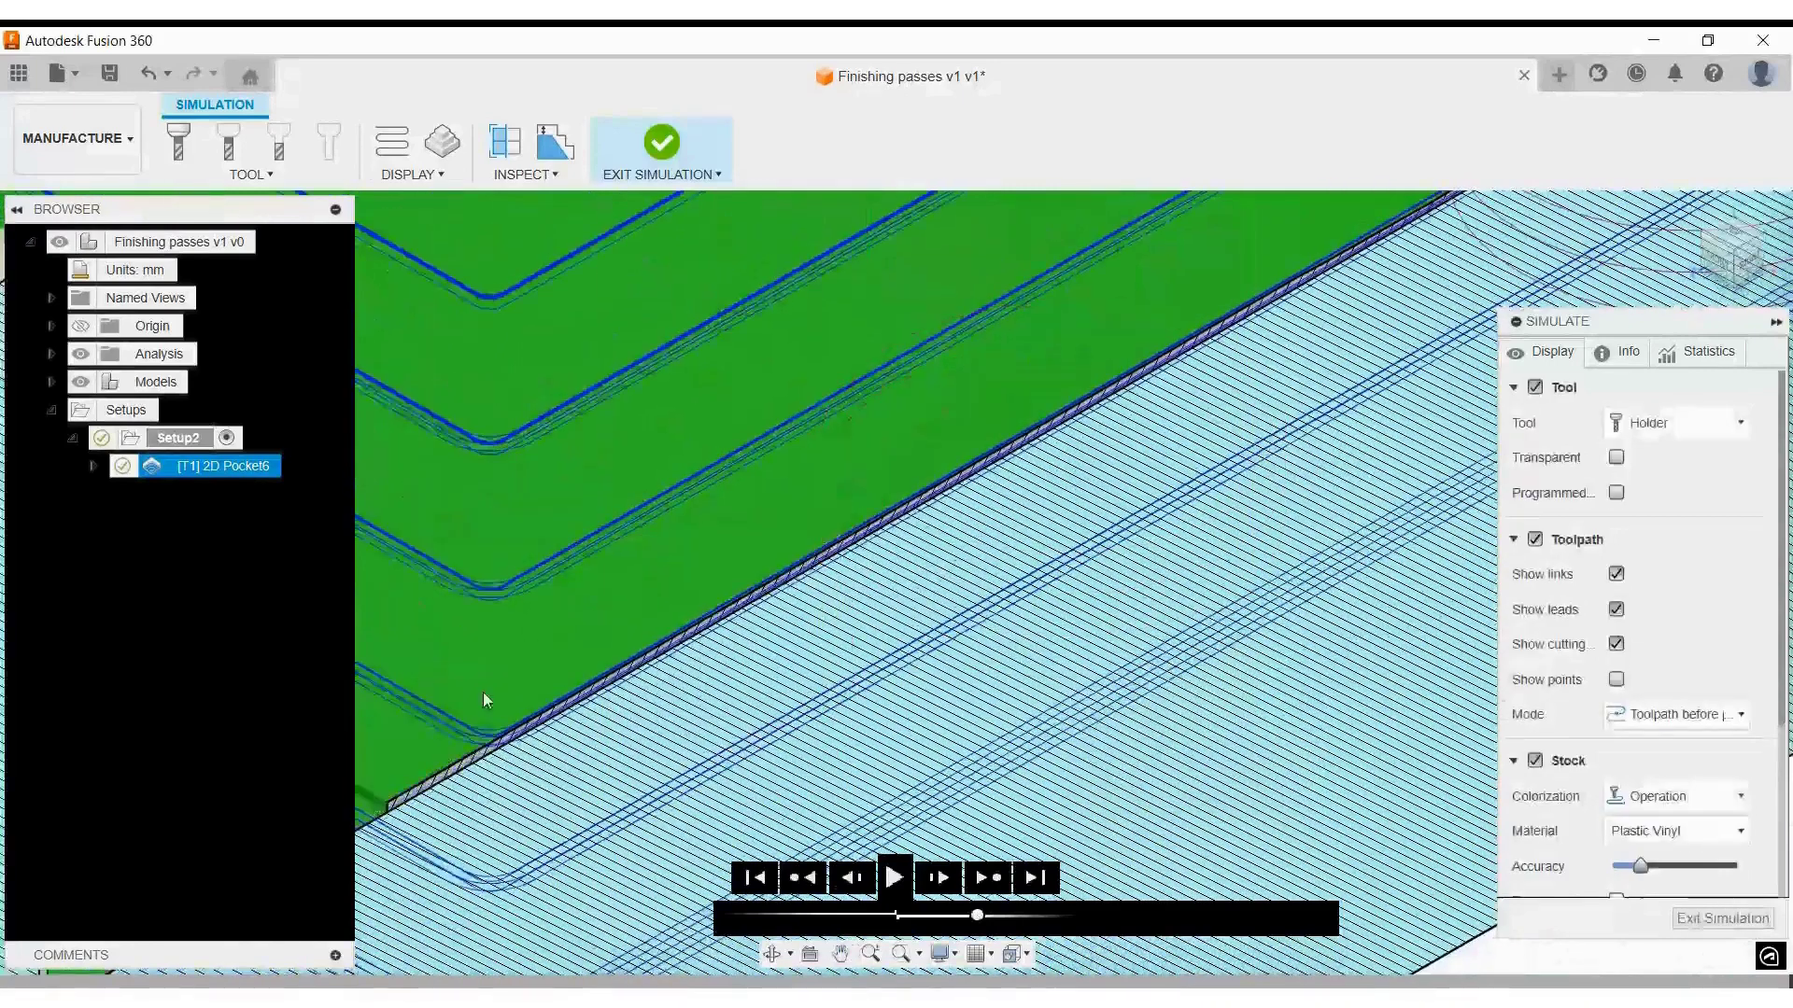
scroll(483, 700, "down", 2)
middle_click_drag(478, 702, 628, 519)
scroll(570, 565, "up", 8)
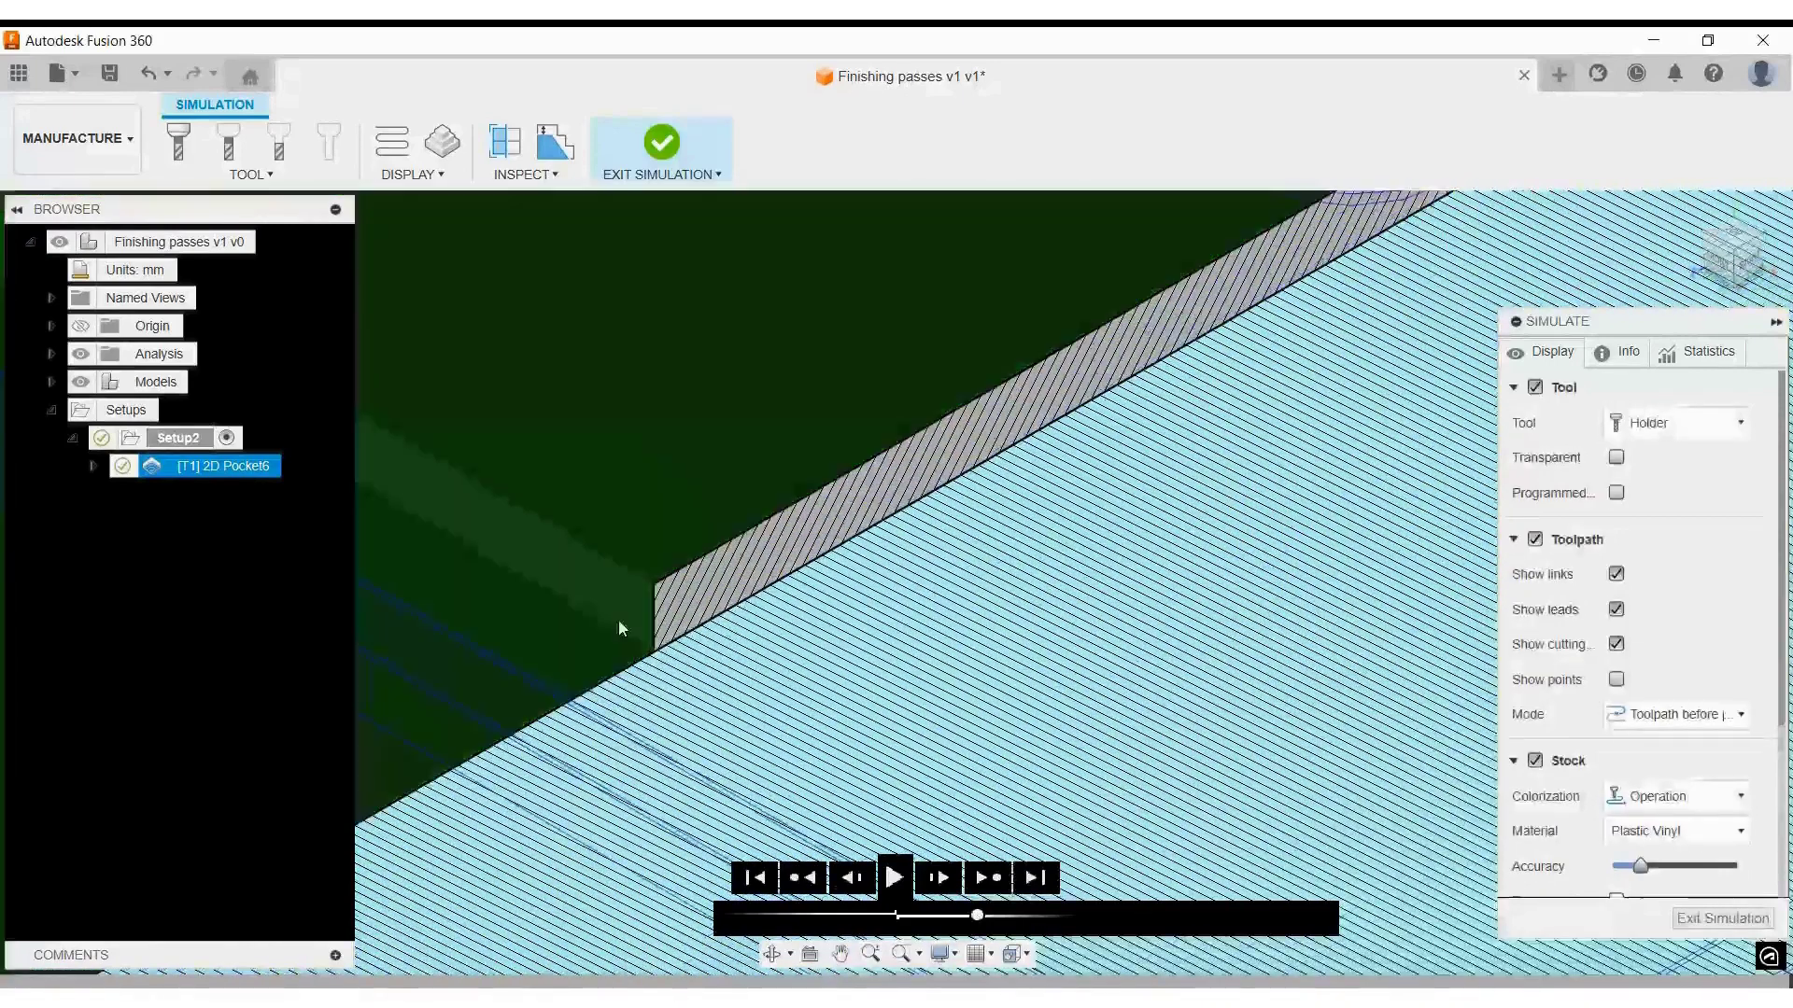
scroll(620, 627, "up", 2)
scroll(936, 592, "down", 9)
- Inspect the whole pocket section with the tool at the final floor depth, then exit the simulation
middle_click_drag(1074, 542, 700, 691)
scroll(887, 513, "down", 3)
middle_click_drag(1157, 280, 851, 663)
scroll(946, 483, "down", 3)
scroll(956, 515, "down", 3)
middle_click_drag(1015, 473, 866, 617)
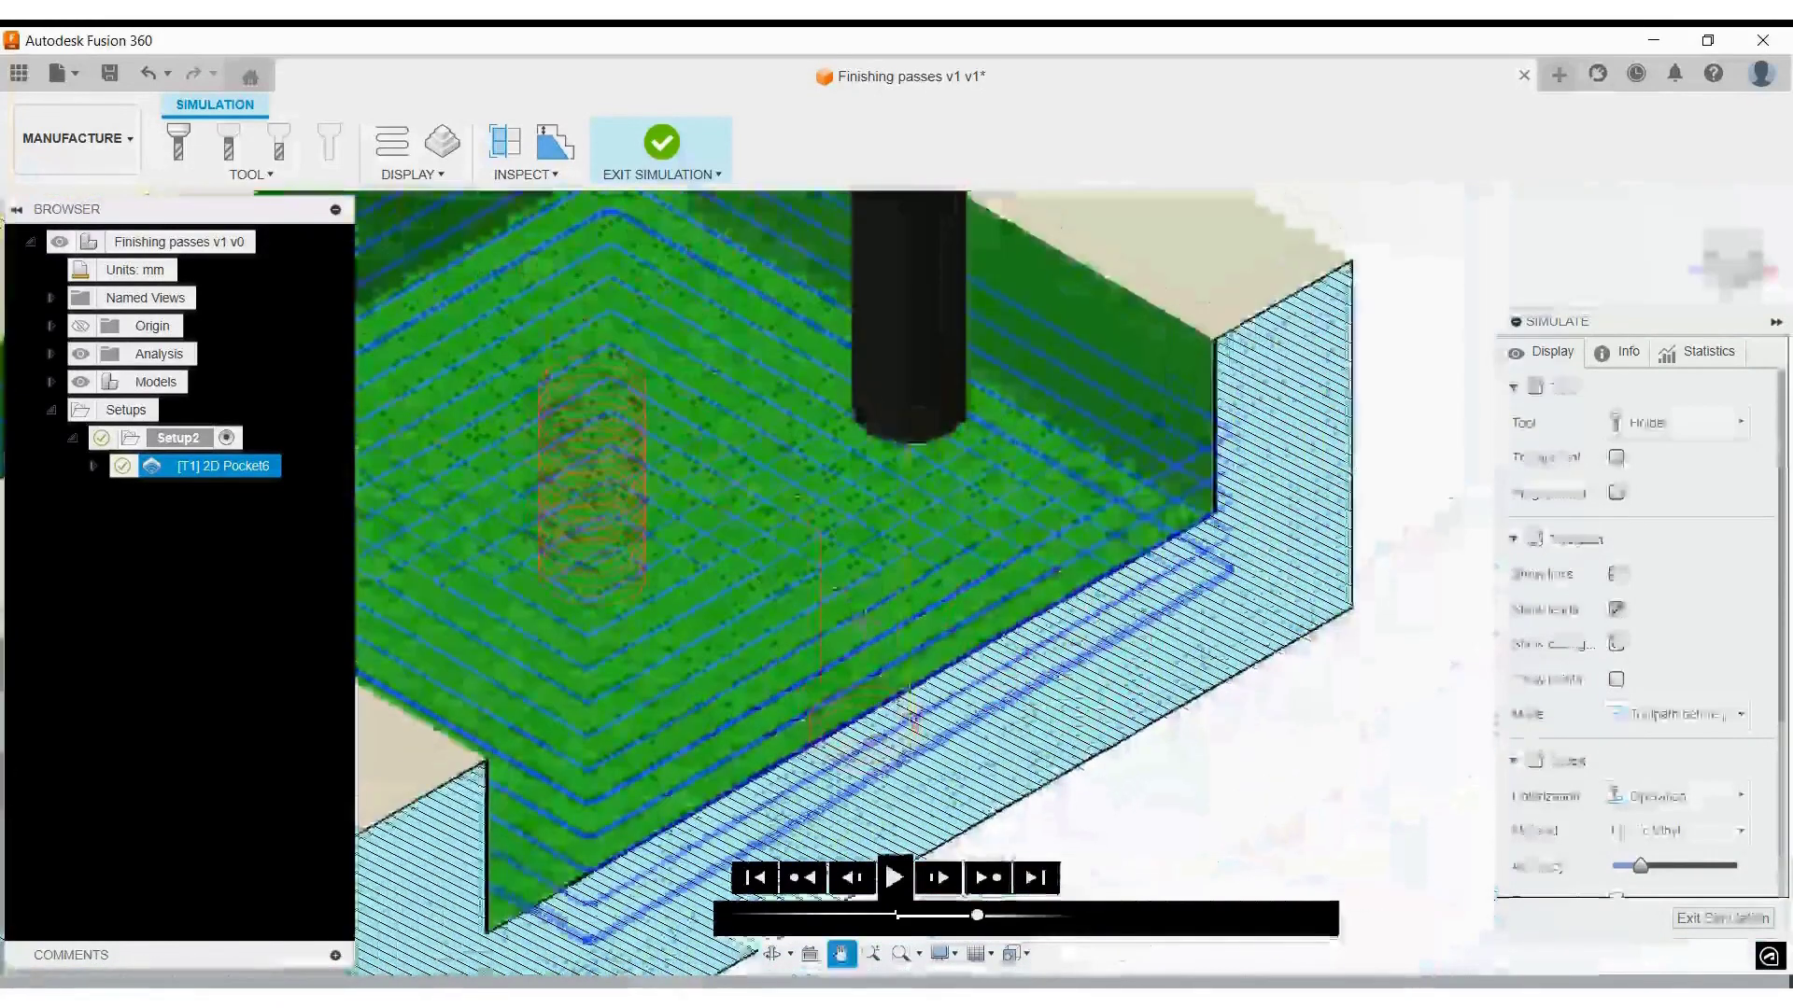
scroll(961, 533, "down", 3)
scroll(960, 558, "up", 2)
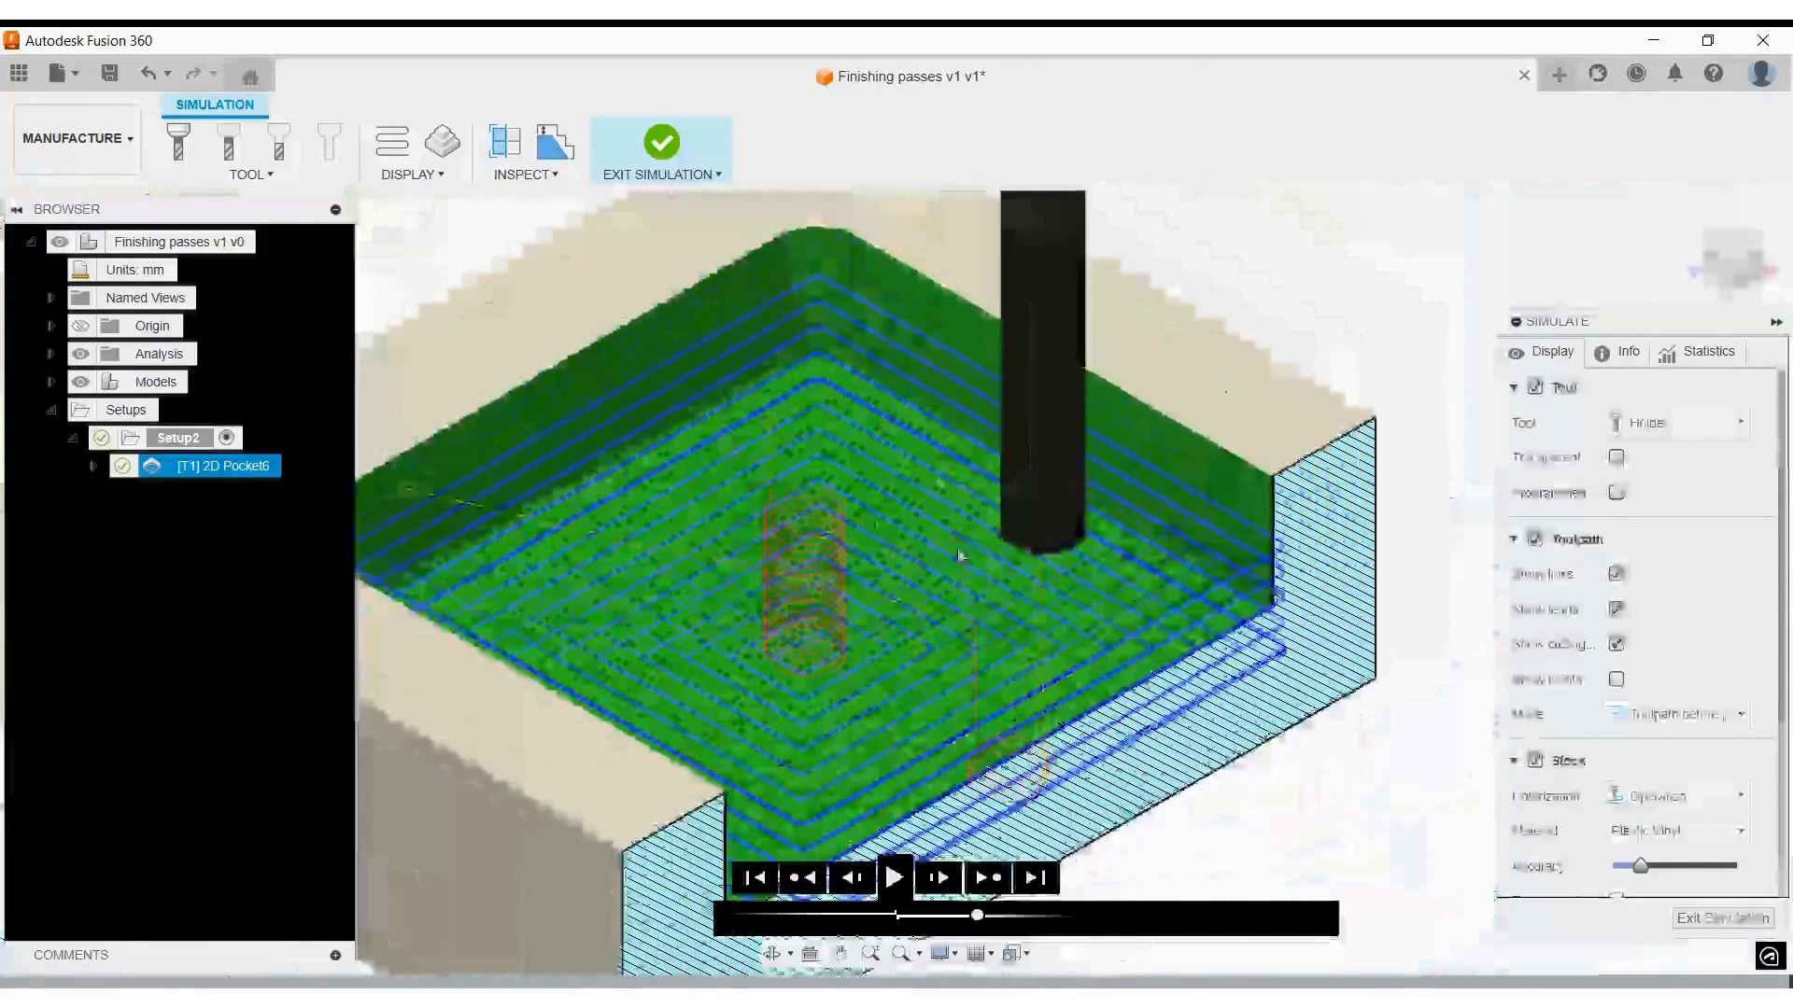
left_click(661, 145)
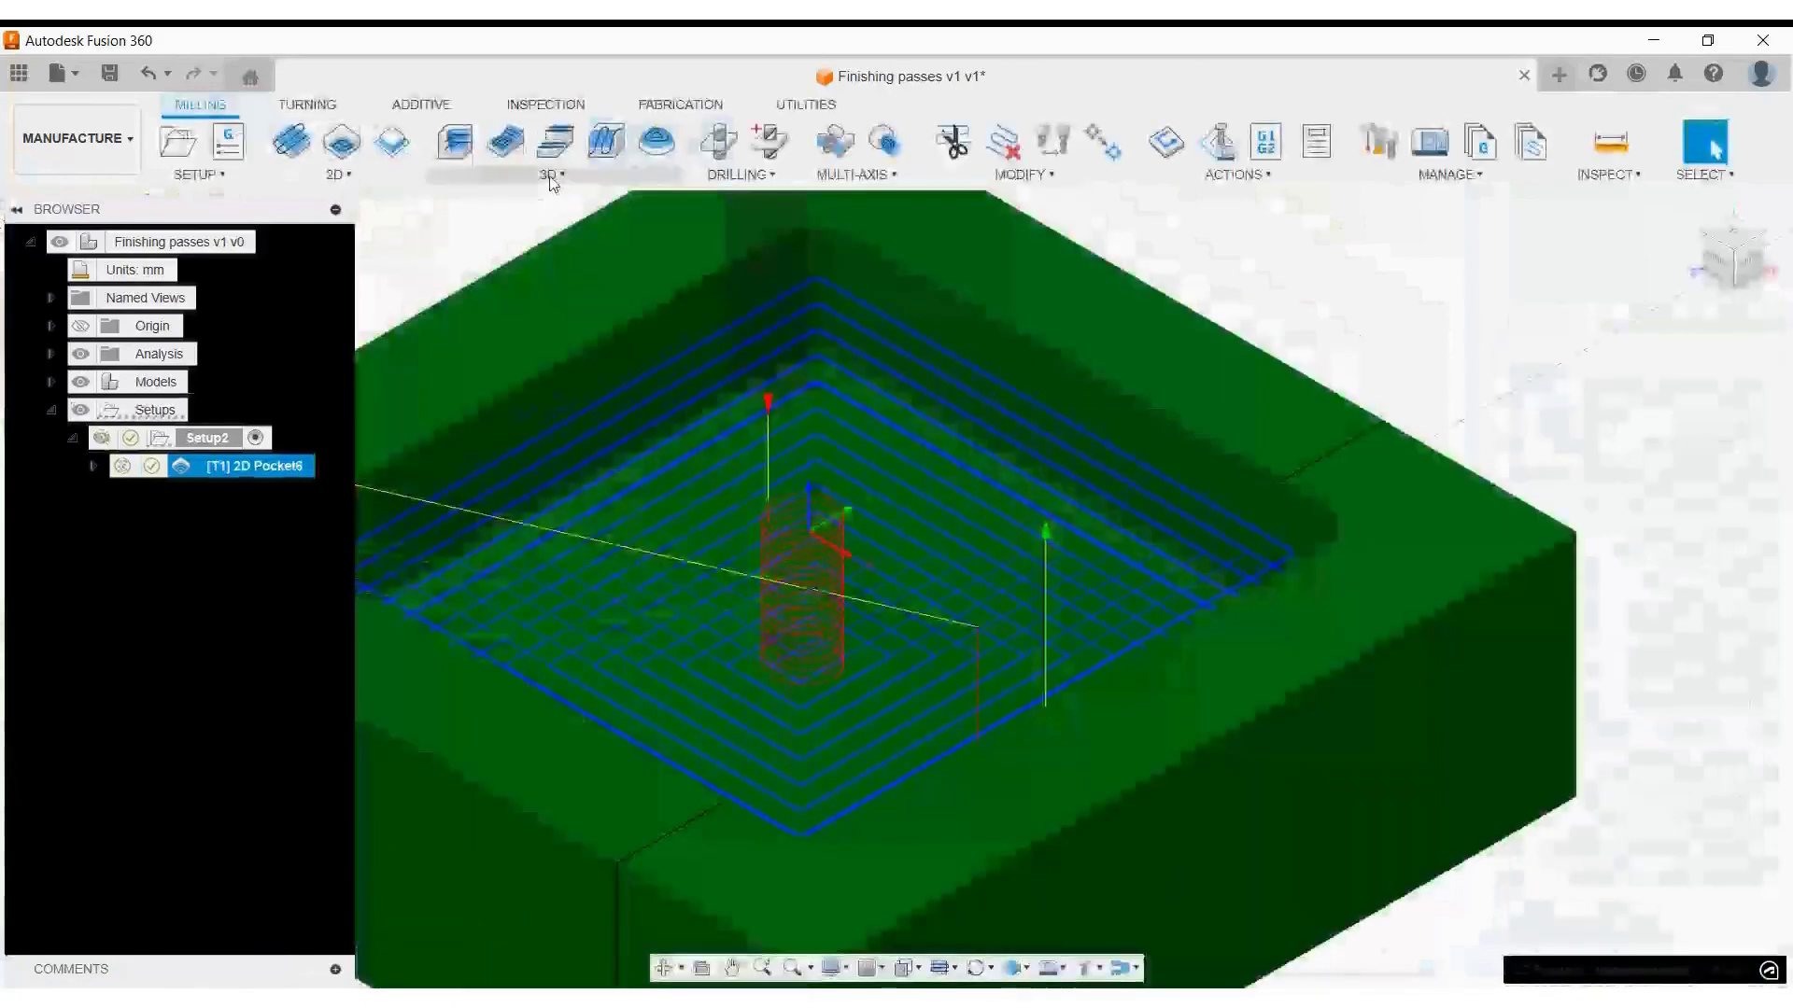
left_click(550, 180)
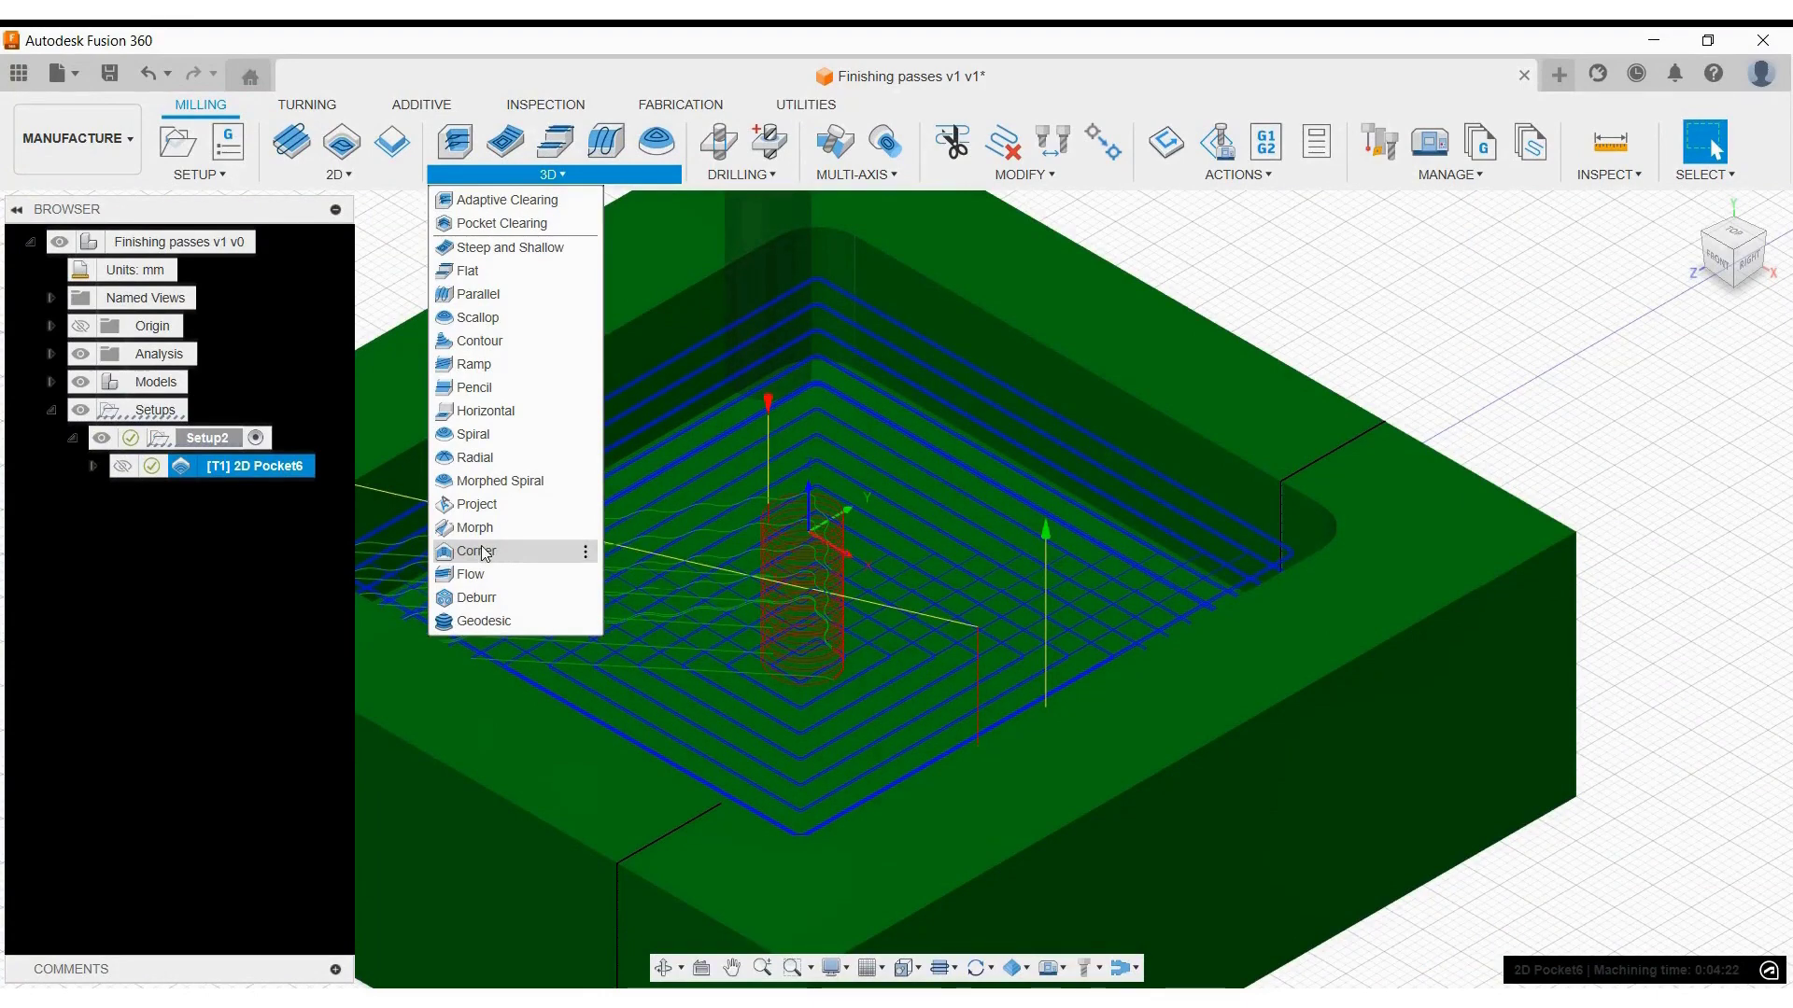
left_click(347, 175)
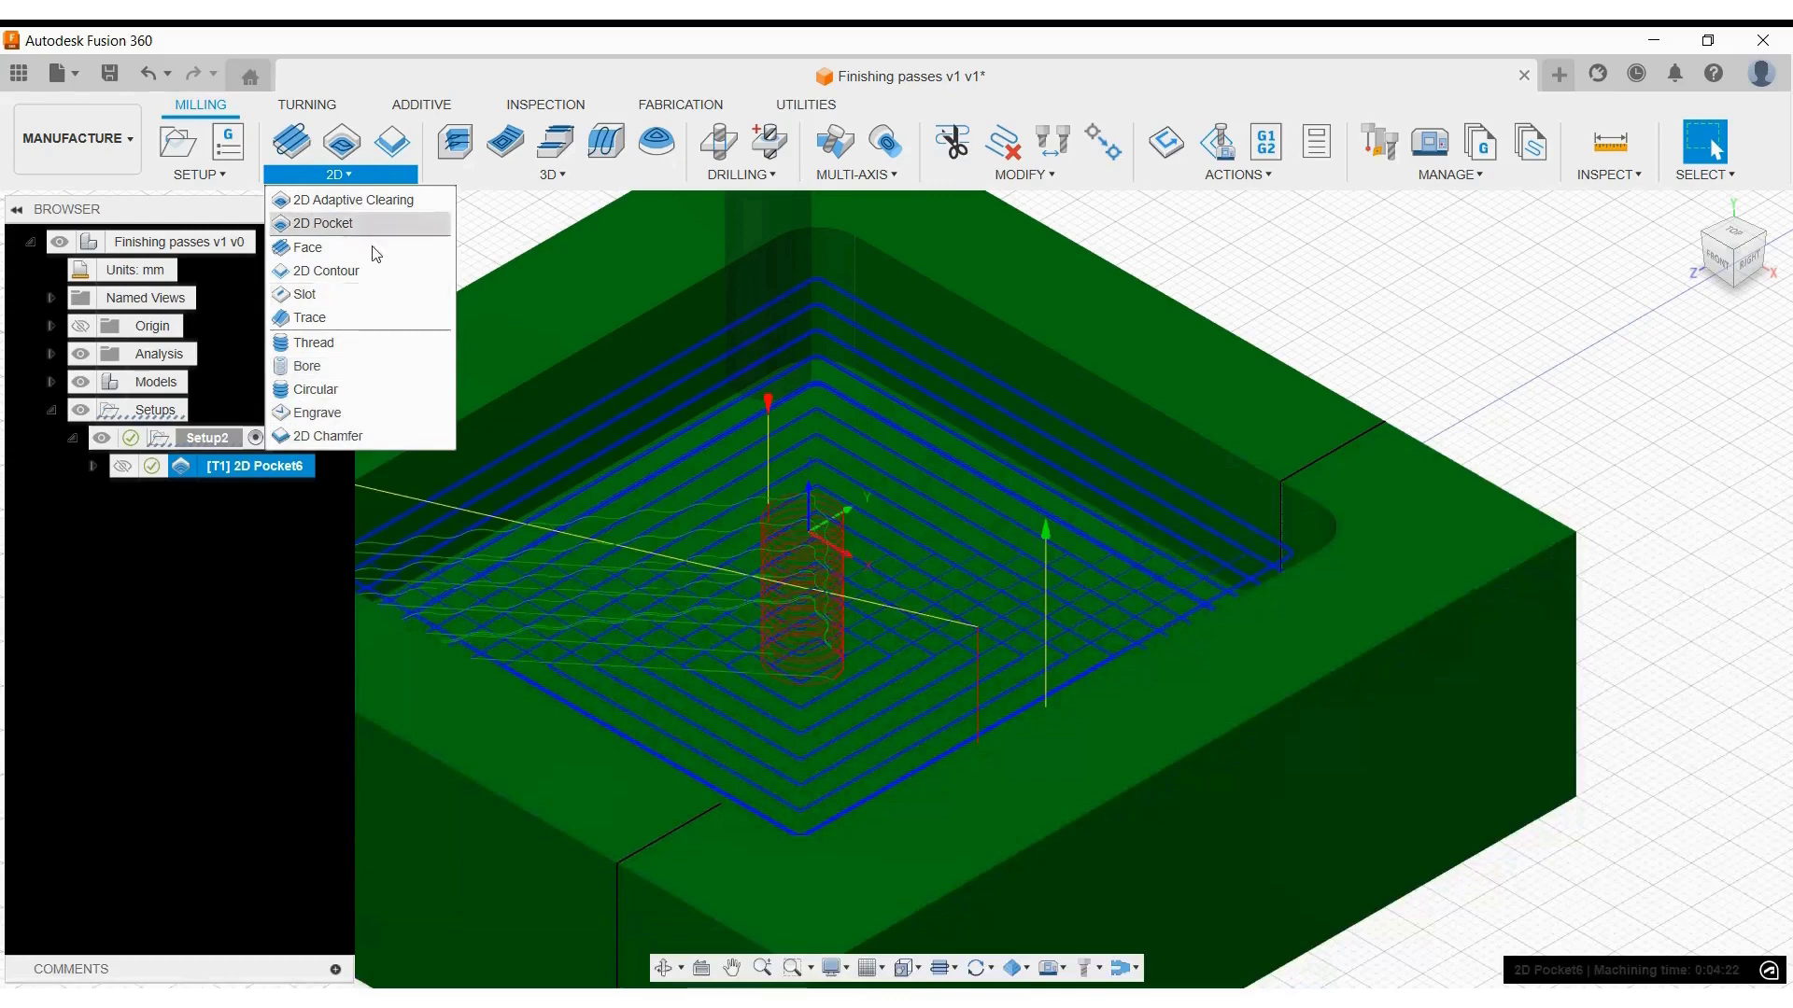
left_click(380, 176)
- Enable Rough Final in the 2D Pocket's Multiple Depths settings and regenerate the toolpath
right_click(270, 466)
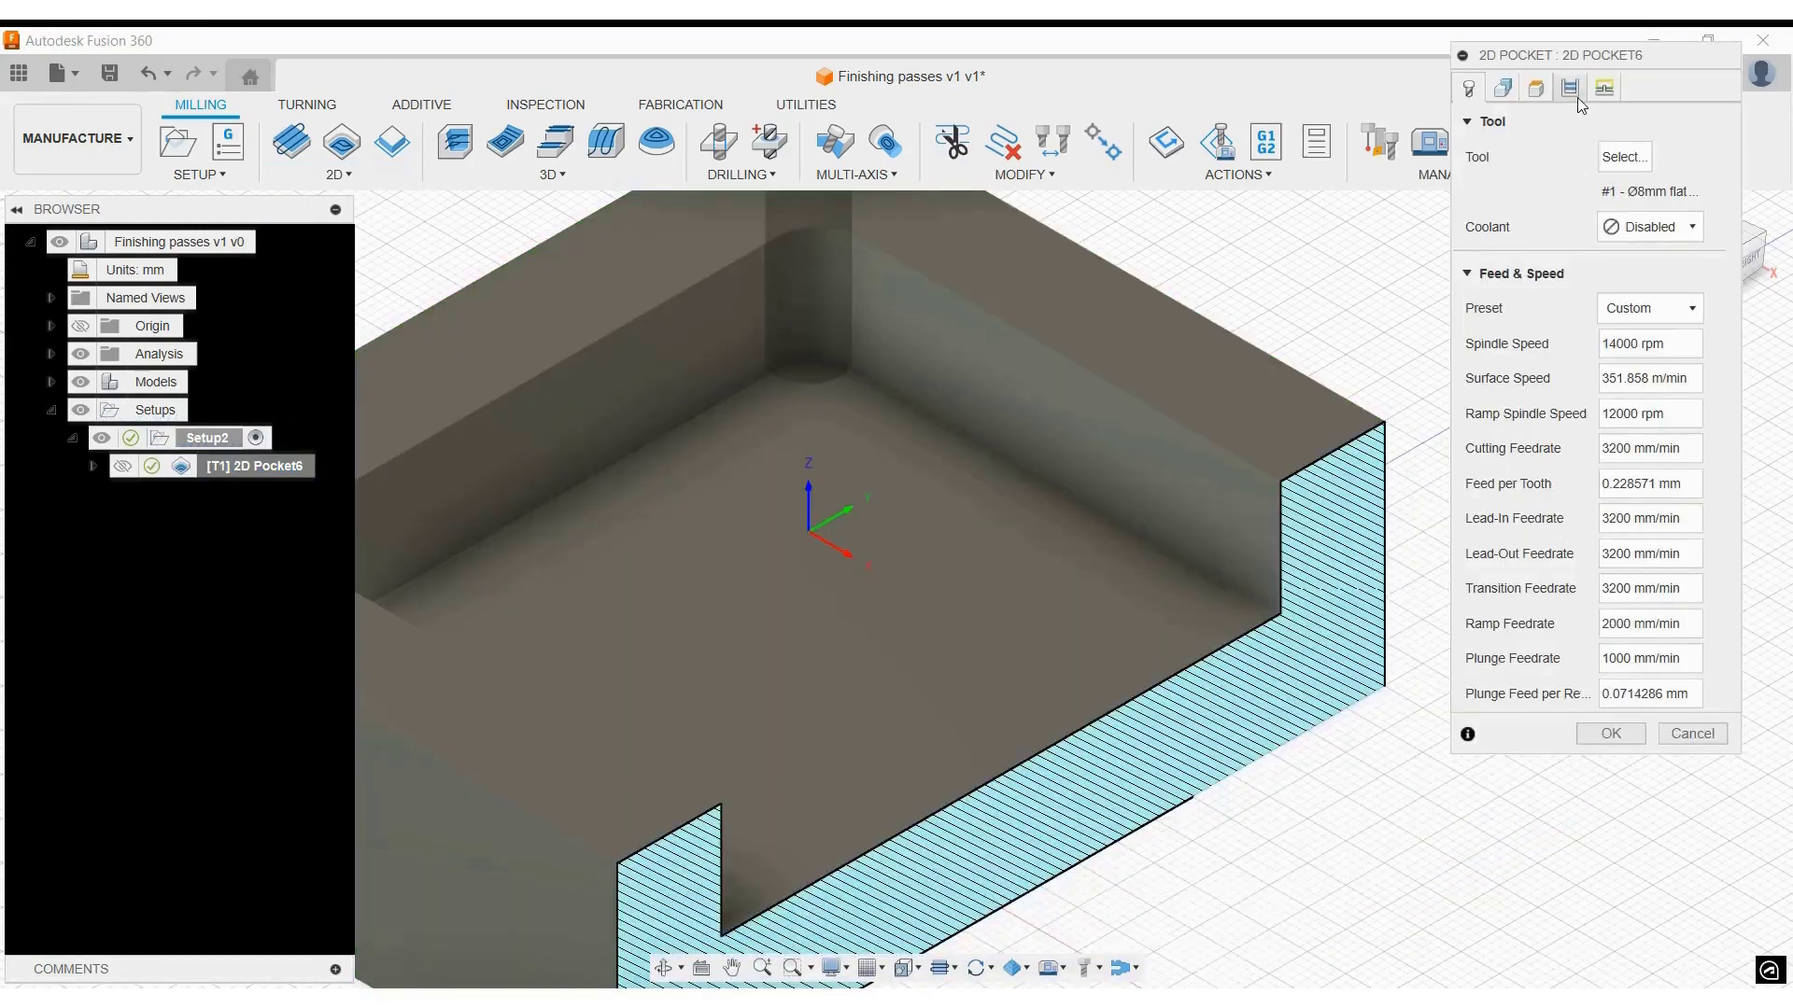
left_click(1576, 91)
scroll(1589, 407, "down", 3)
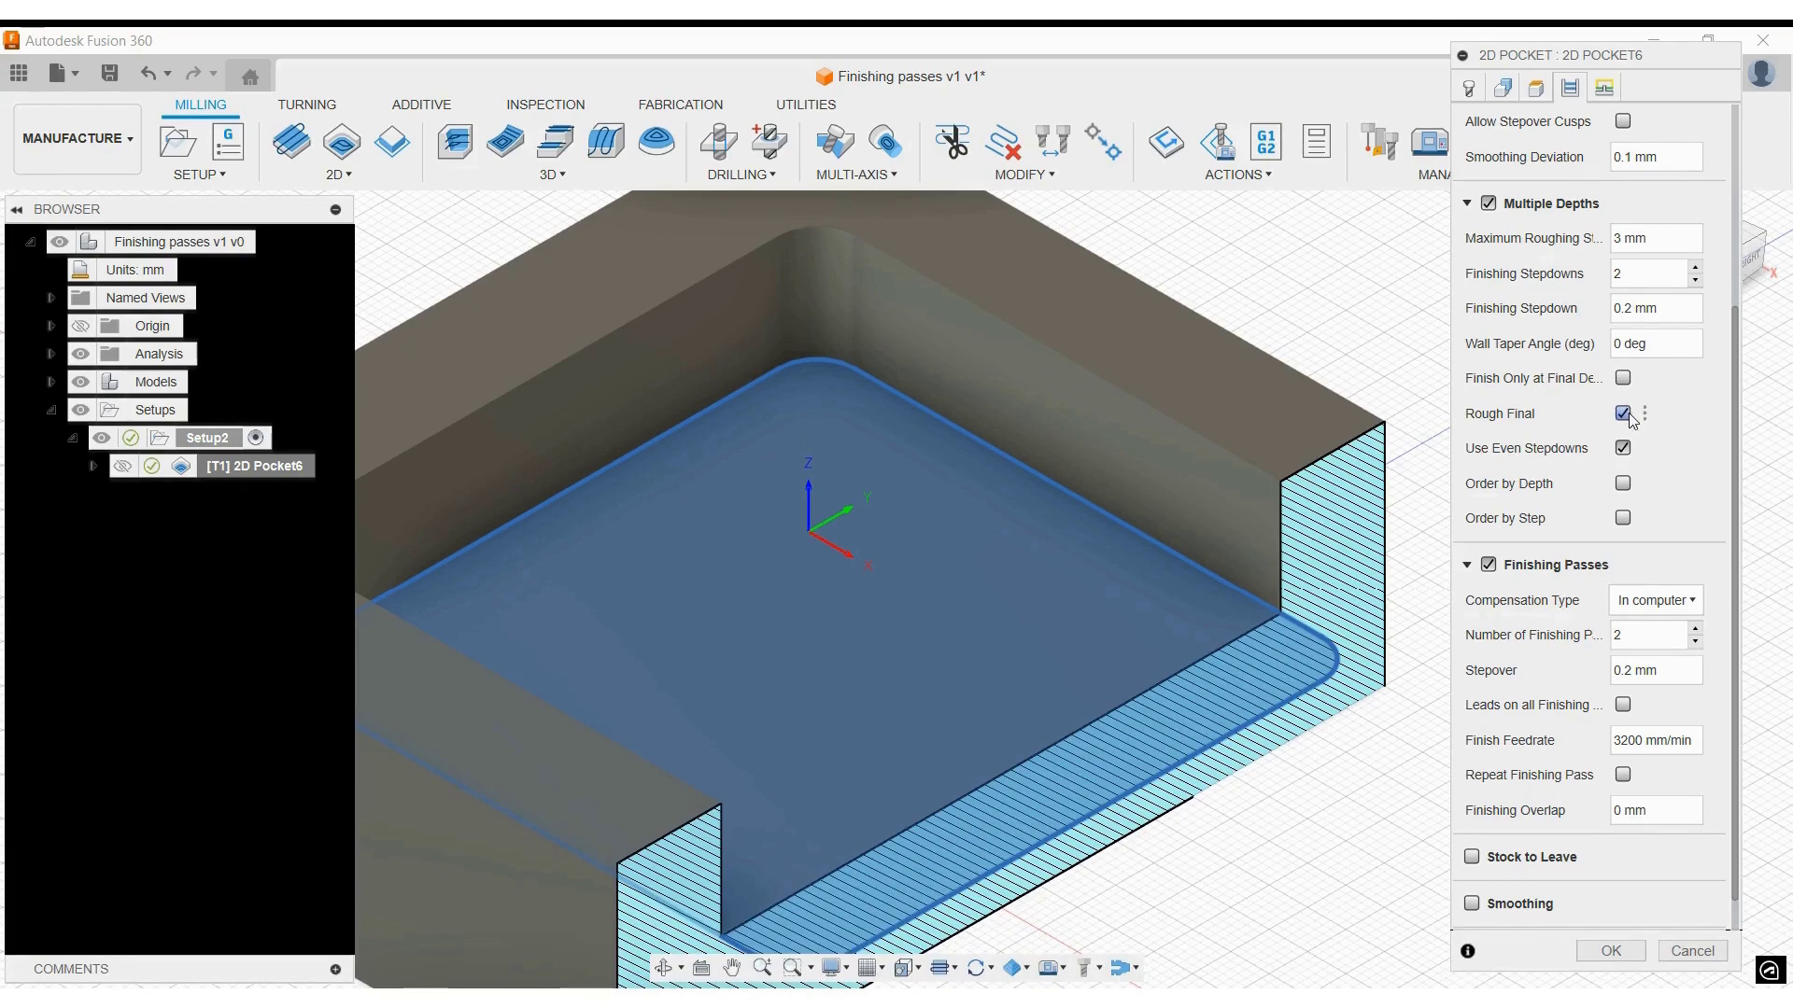
left_click(1622, 414)
left_click(1623, 952)
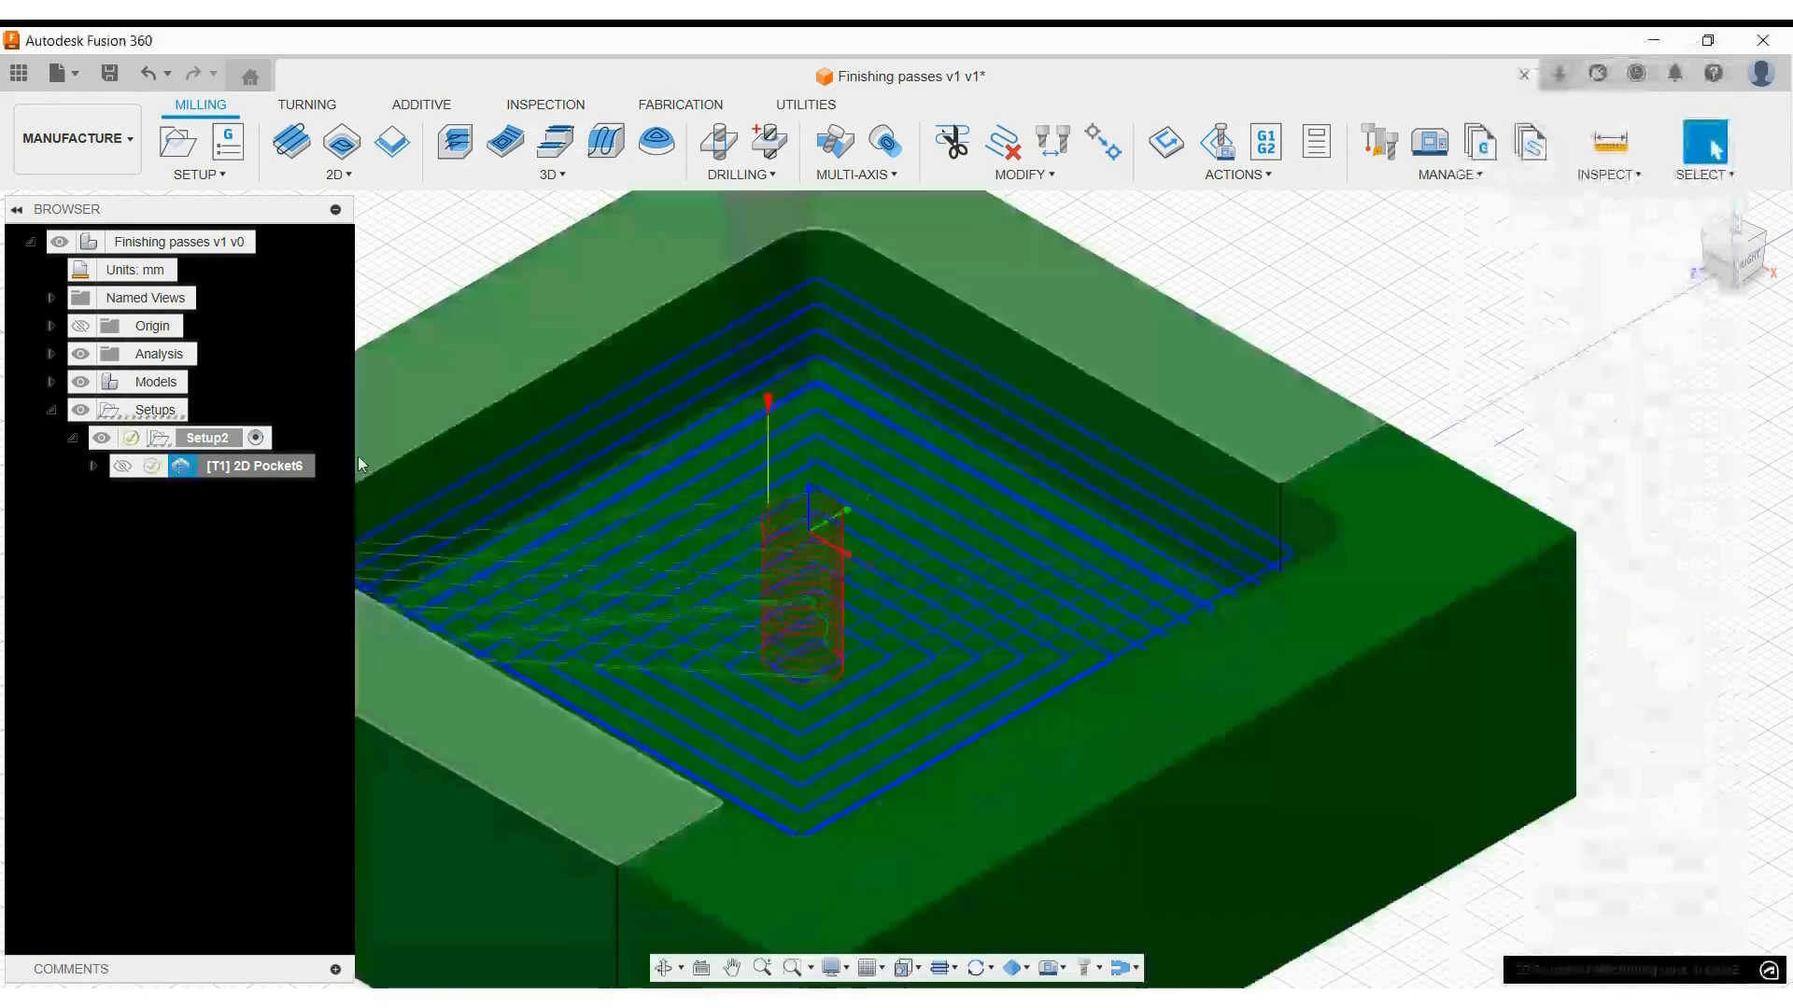
- Simulate the Rough Final toolpath at reduced playback speed, watching the tool's entry into the sectioned stock, then exit the simulation
scroll(1279, 416, "up", 6)
middle_click_drag(847, 693, 921, 481)
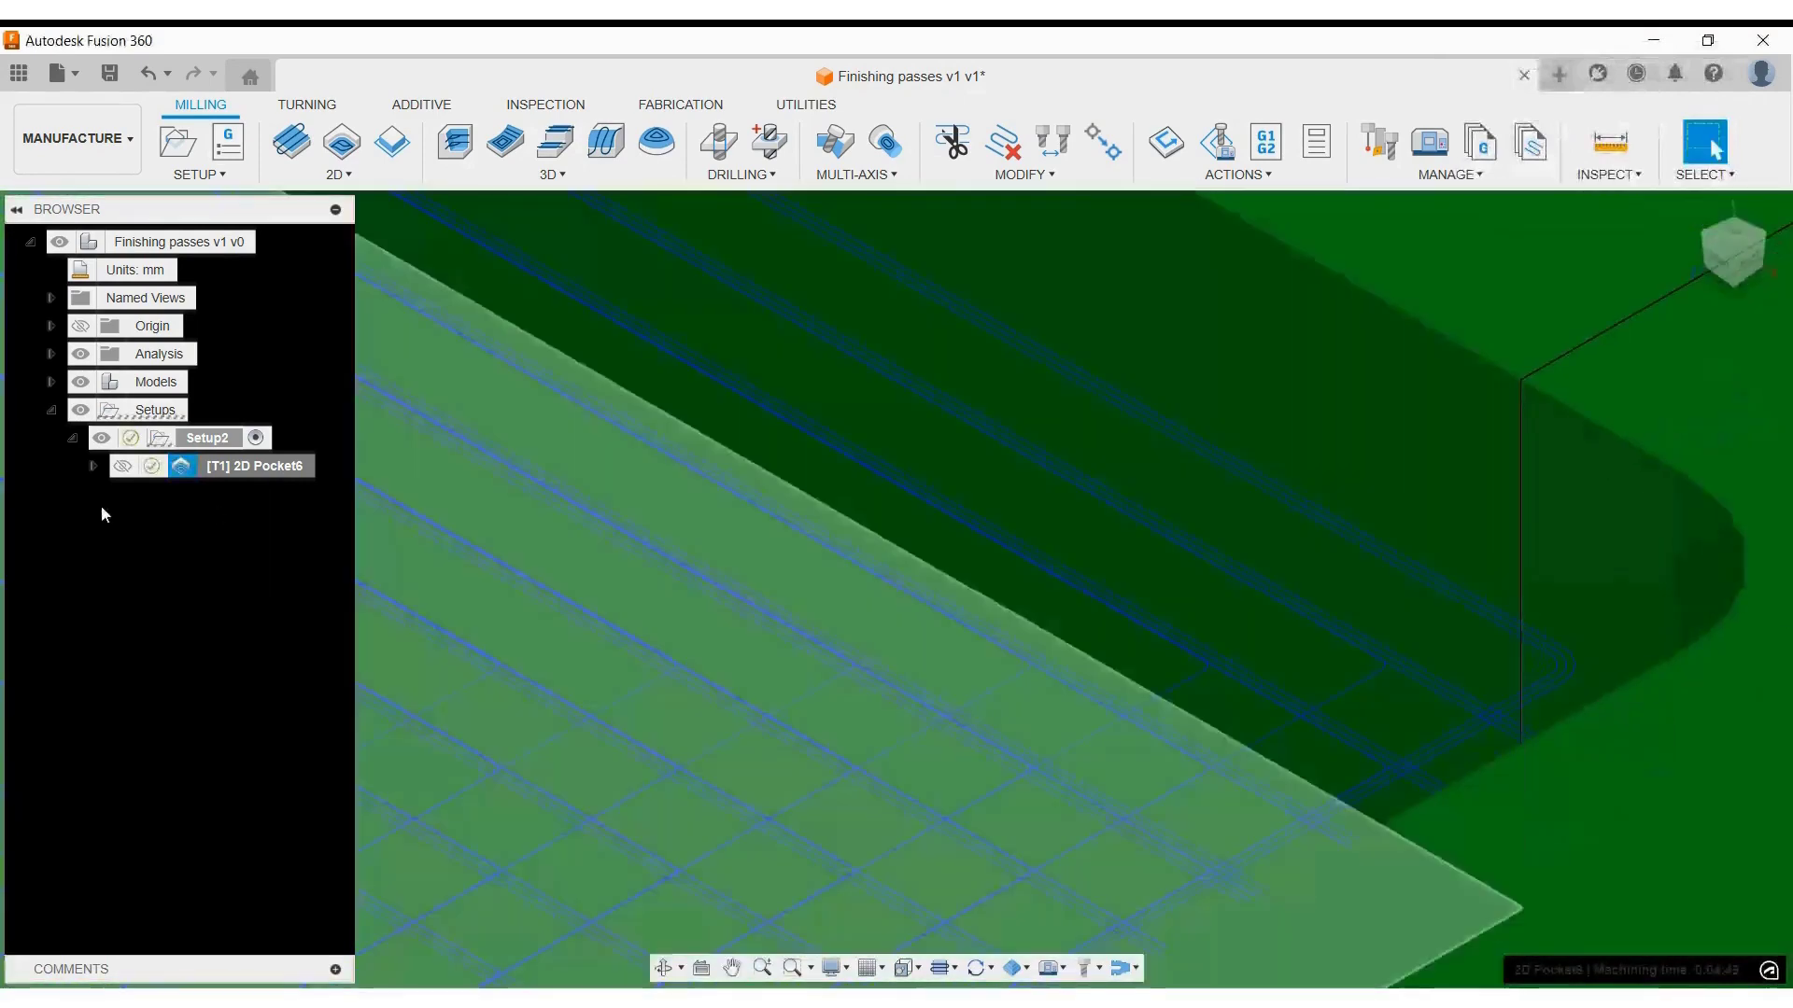
left_click(274, 470)
key("alt+s")
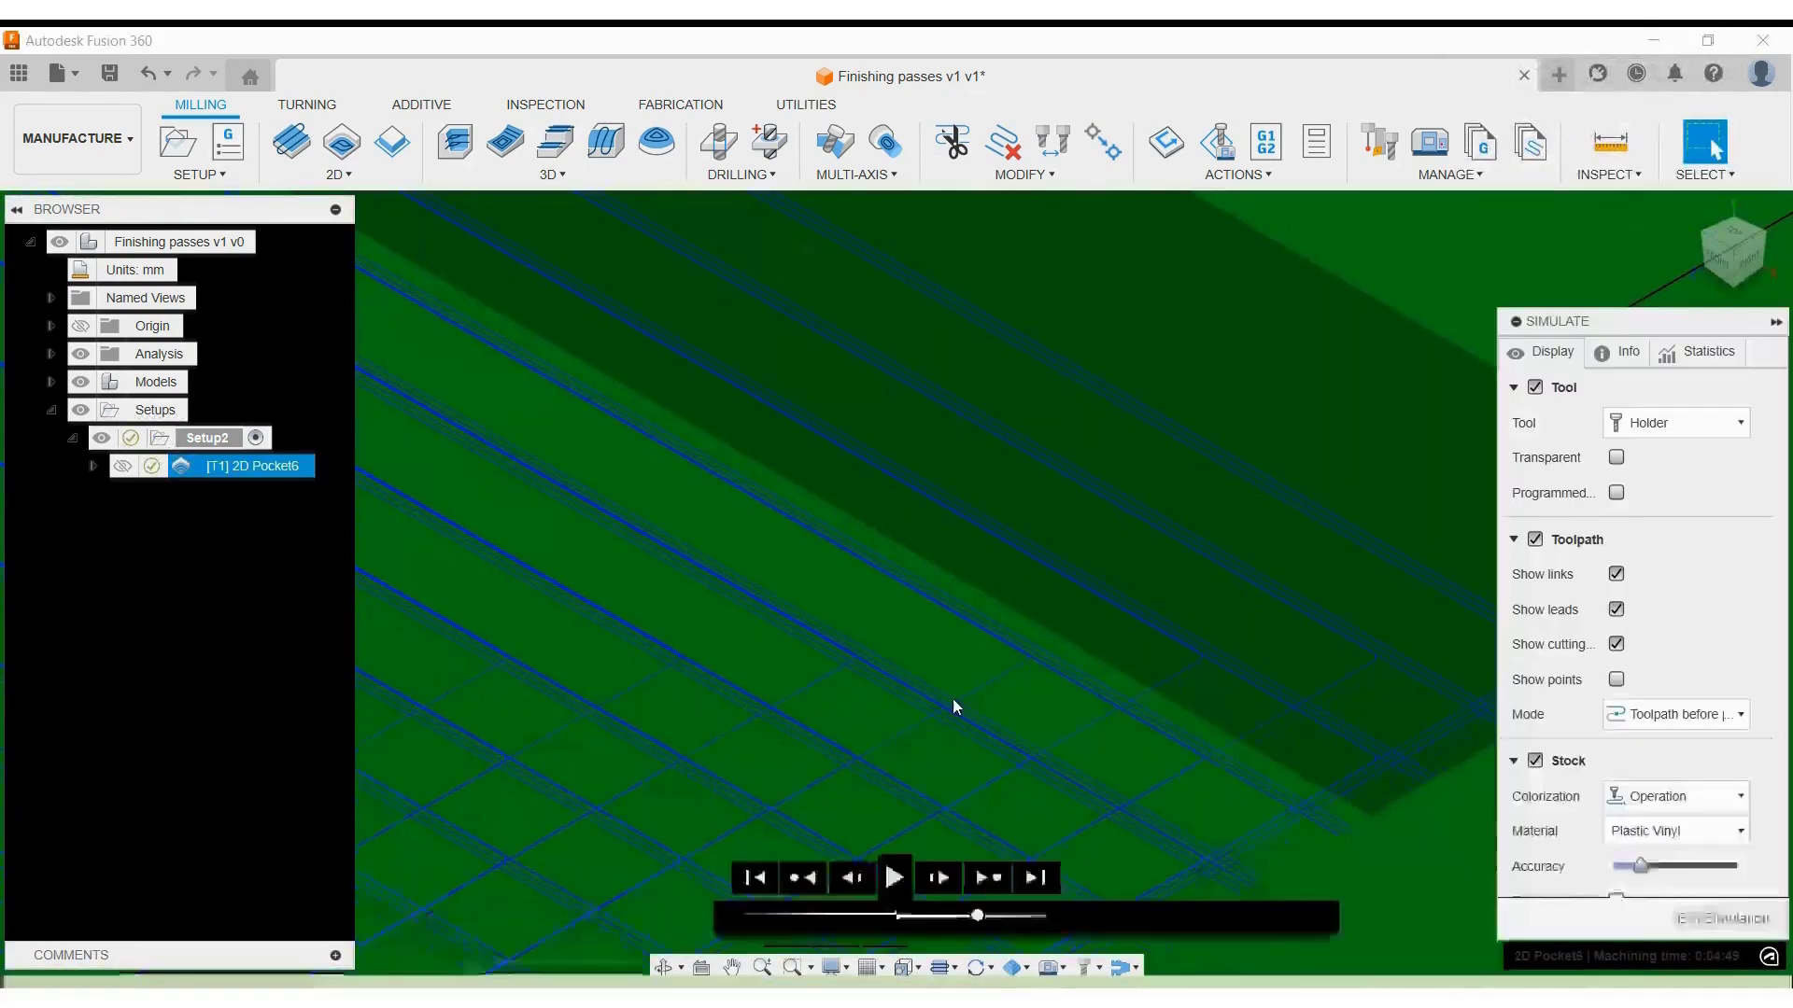
left_click_drag(982, 925, 973, 921)
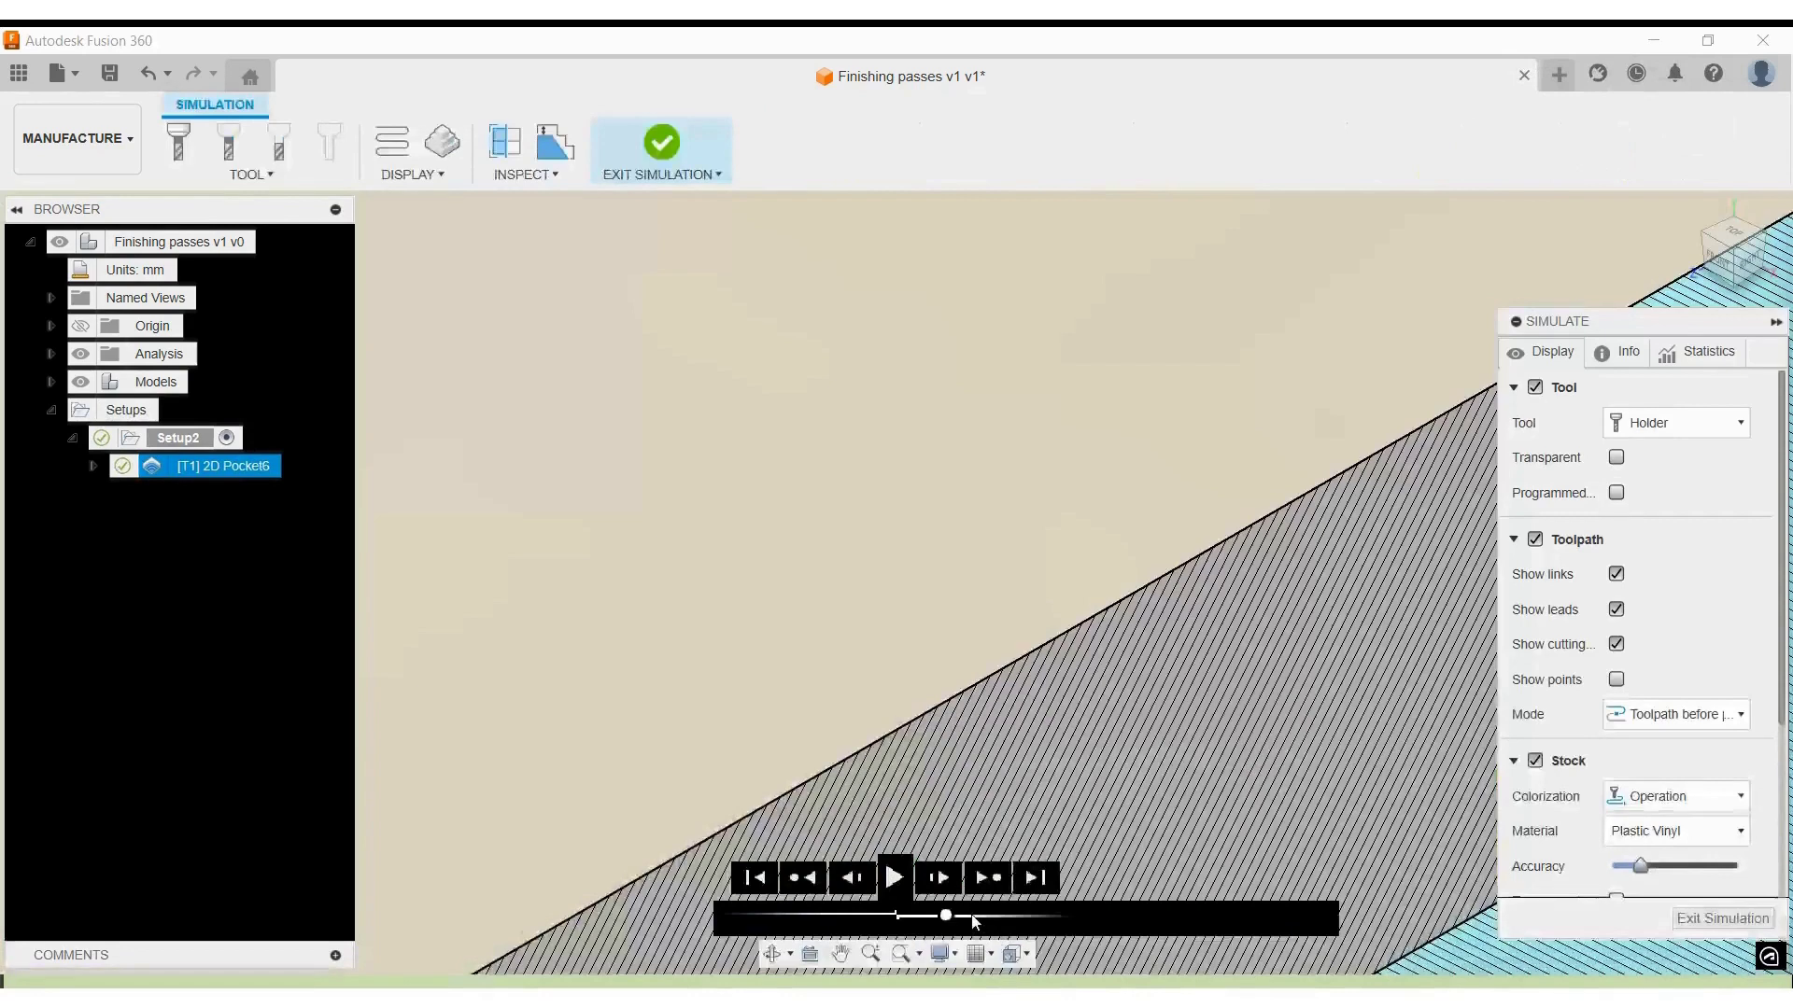
left_click(895, 878)
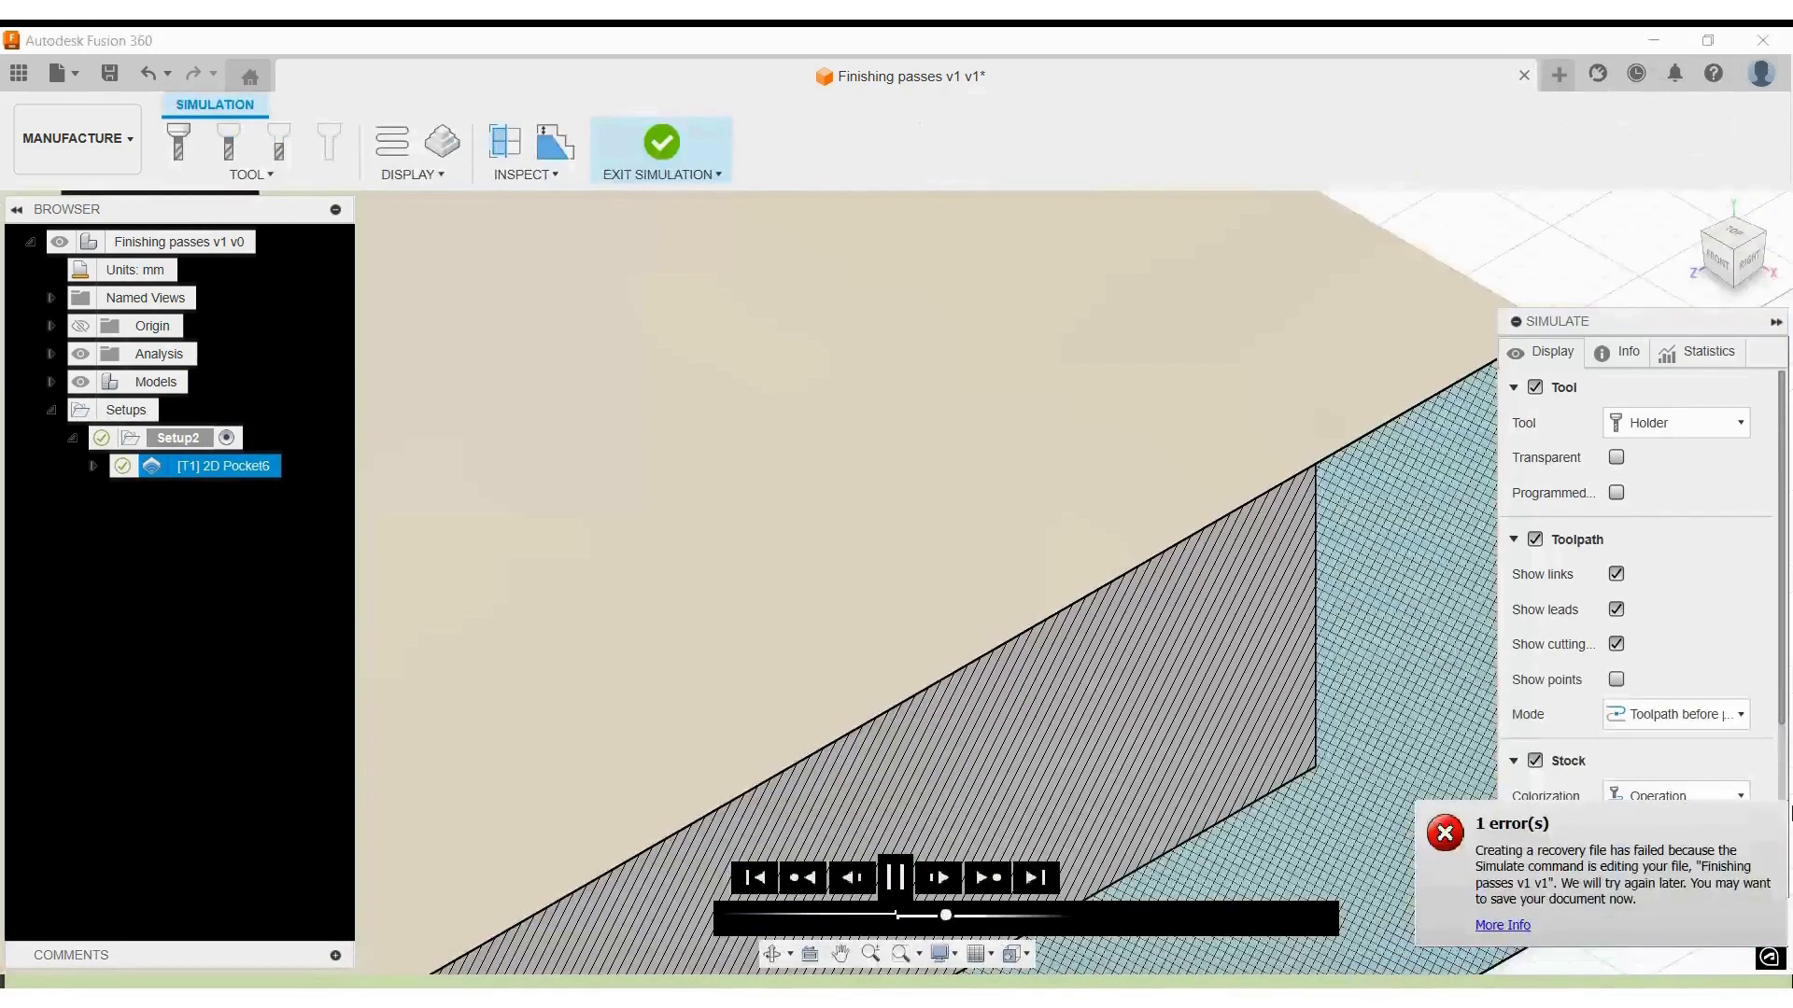
scroll(1015, 680, "down", 3)
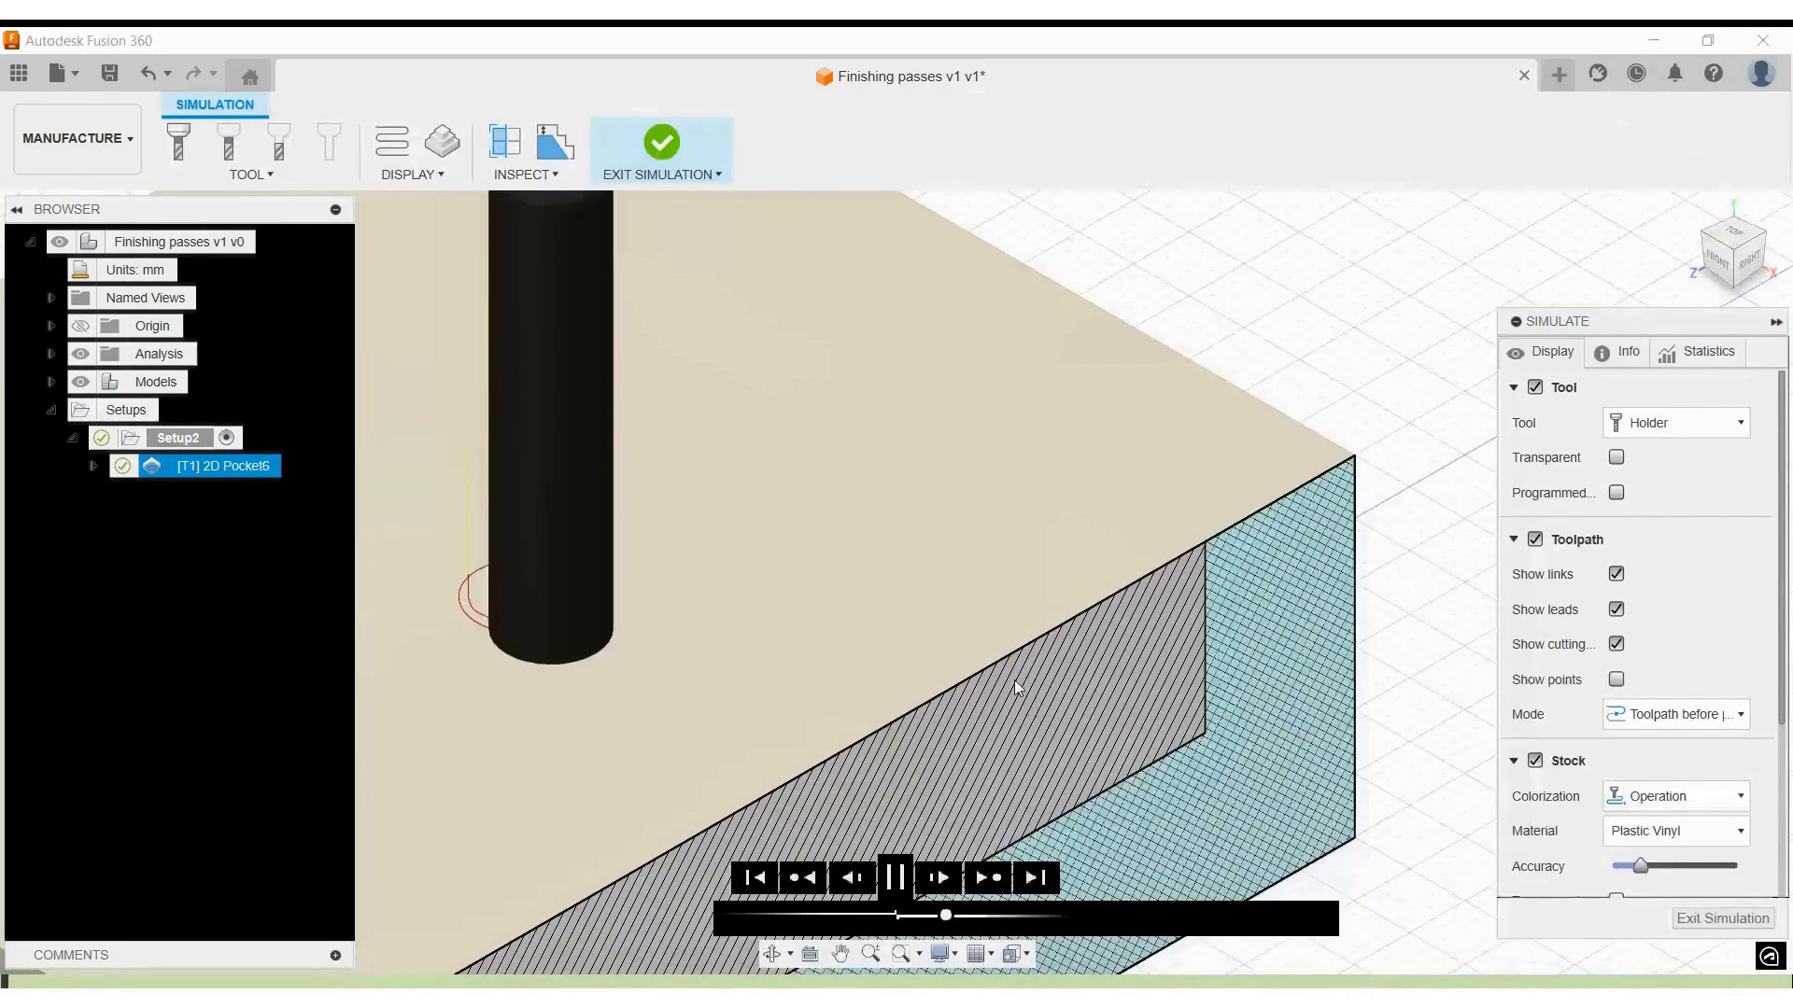
middle_click_drag(945, 773, 1136, 560)
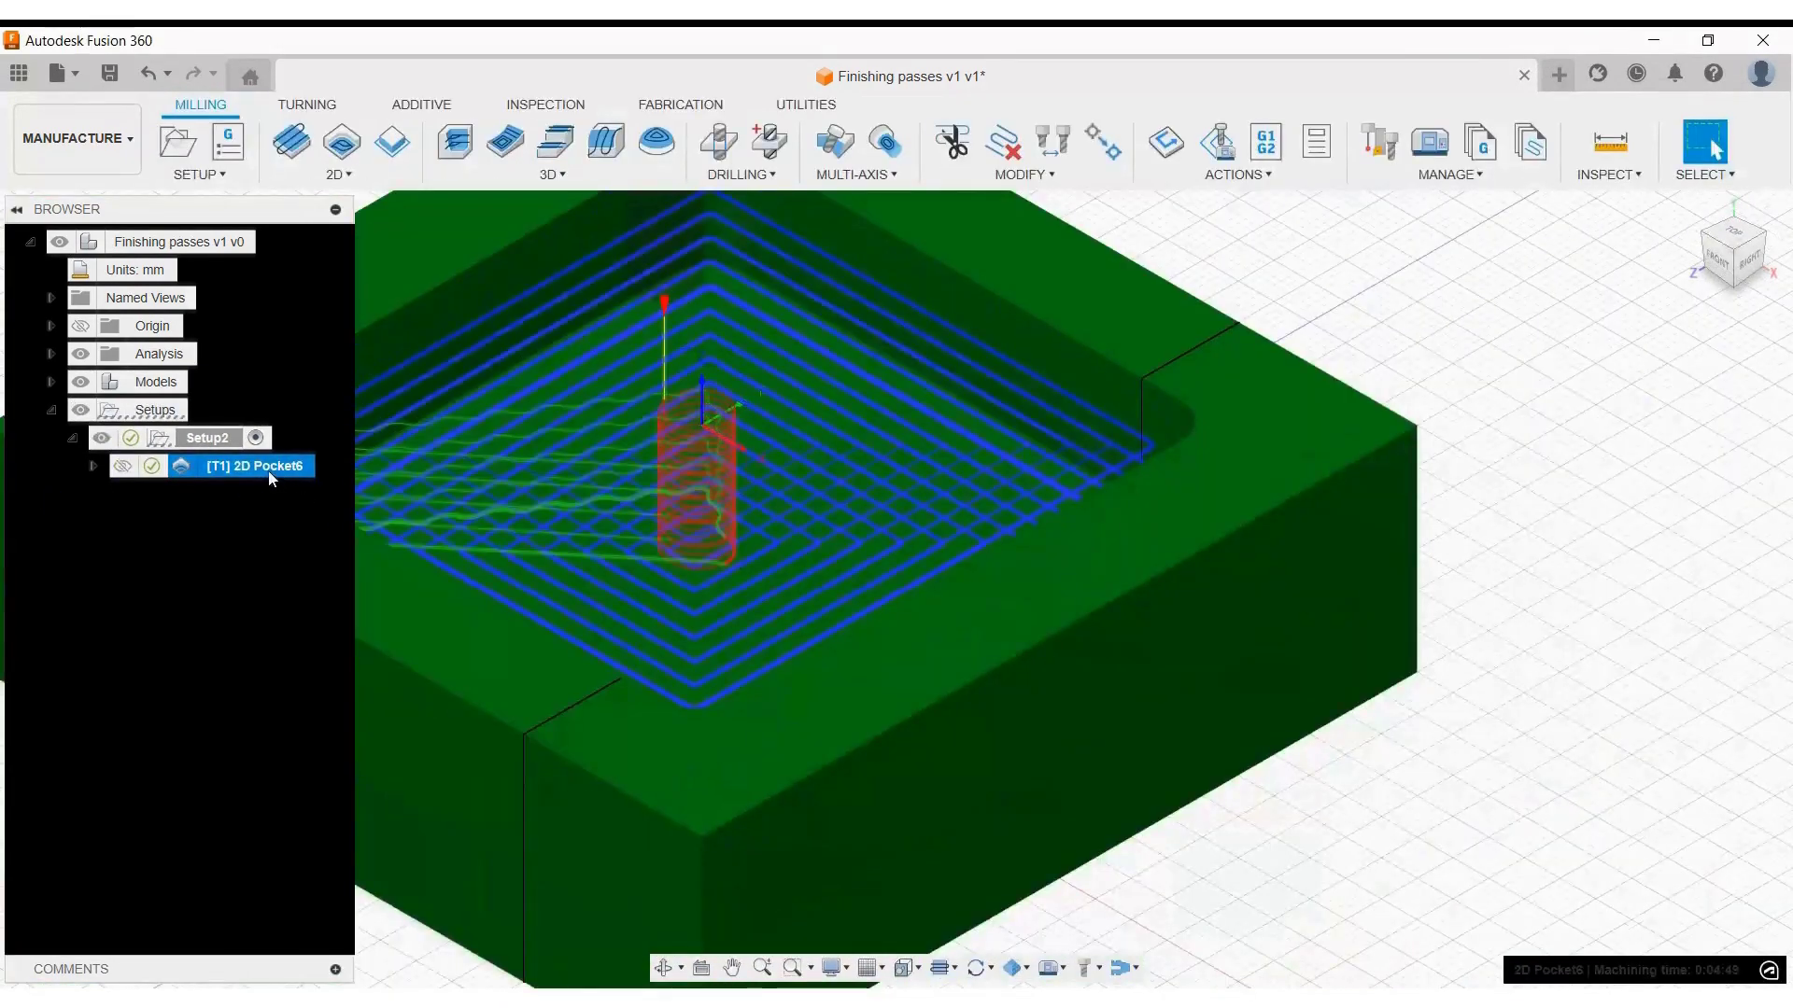
- Set the 2D Pocket's ramp type to Plunge and regenerate the toolpath
double_click(254, 466)
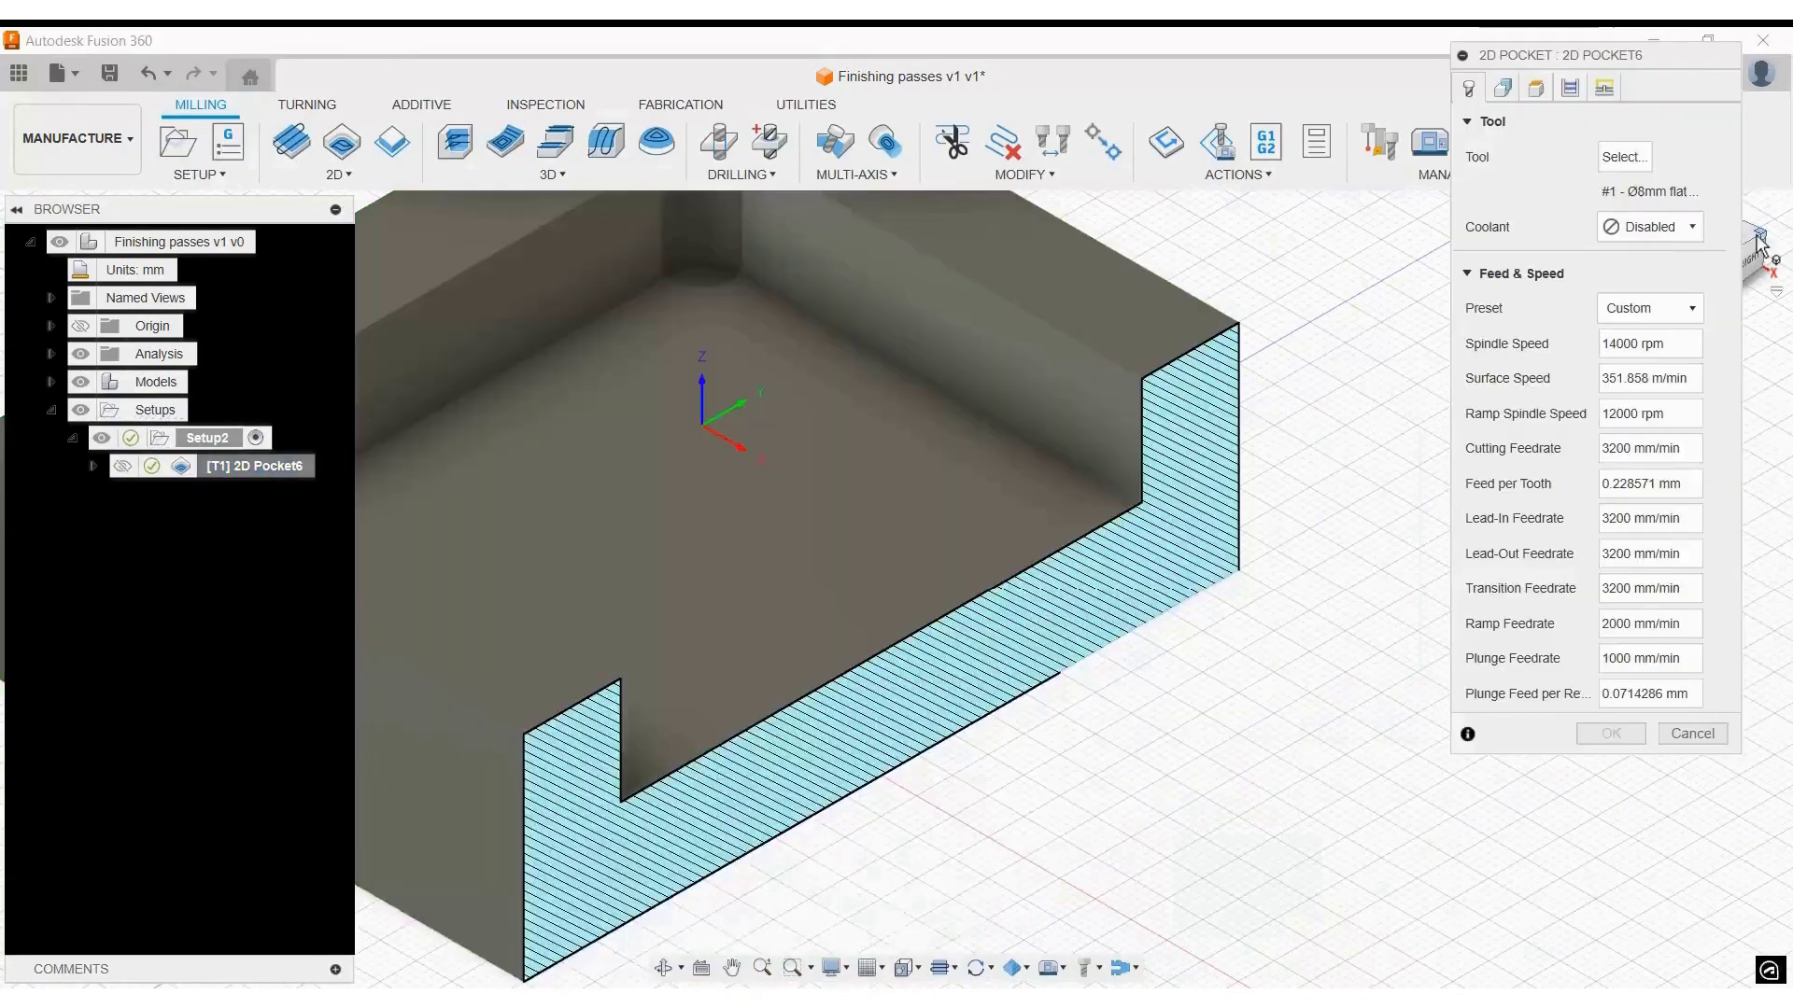
left_click(1603, 88)
scroll(1611, 558, "down", 3)
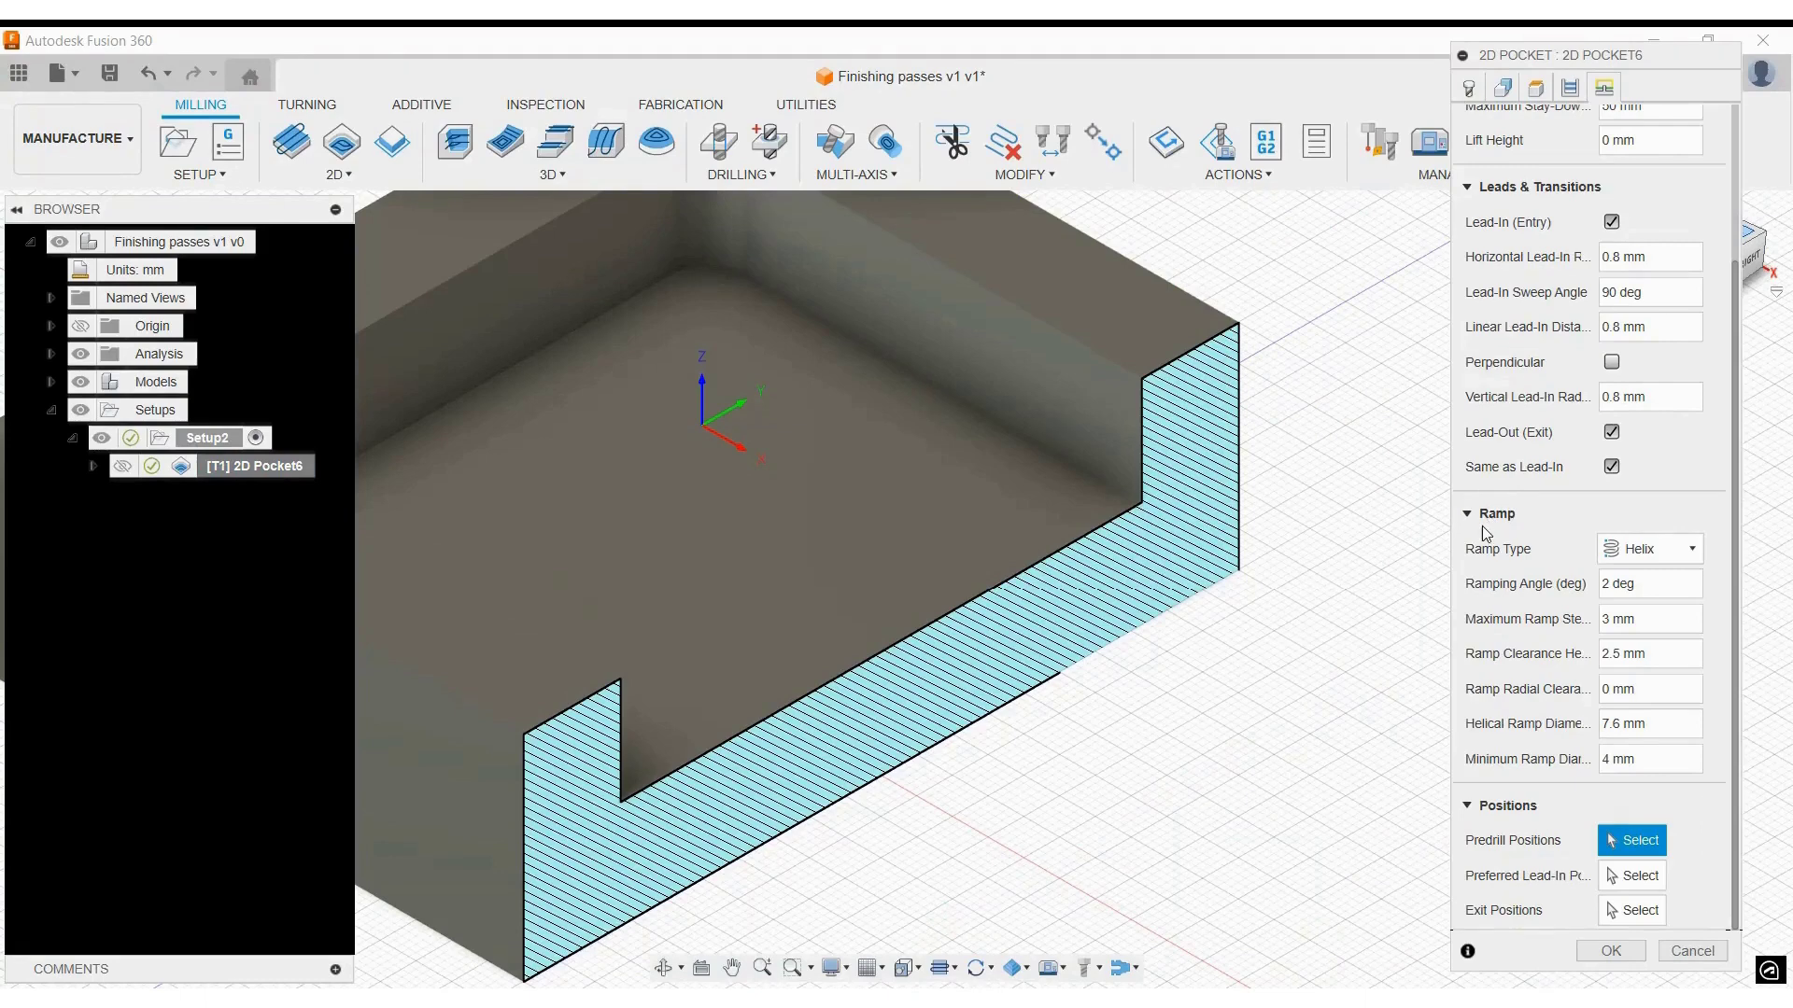
left_click(1650, 553)
left_click(1653, 623)
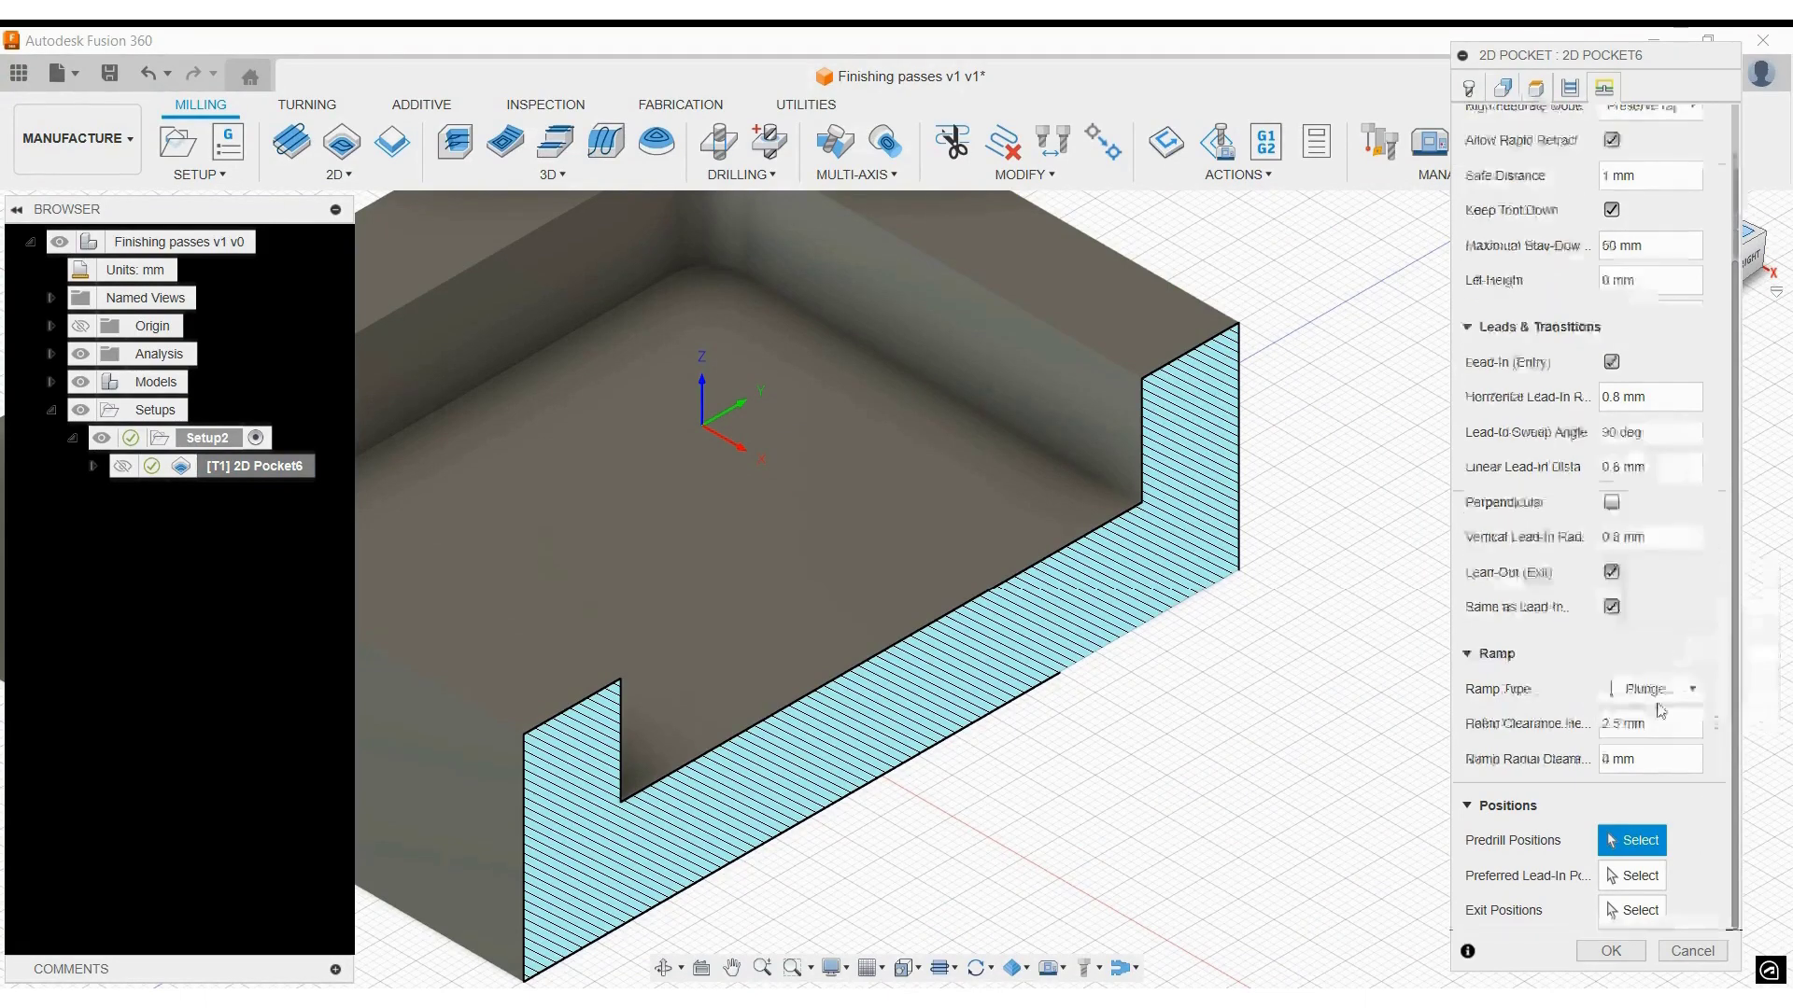
left_click(1612, 954)
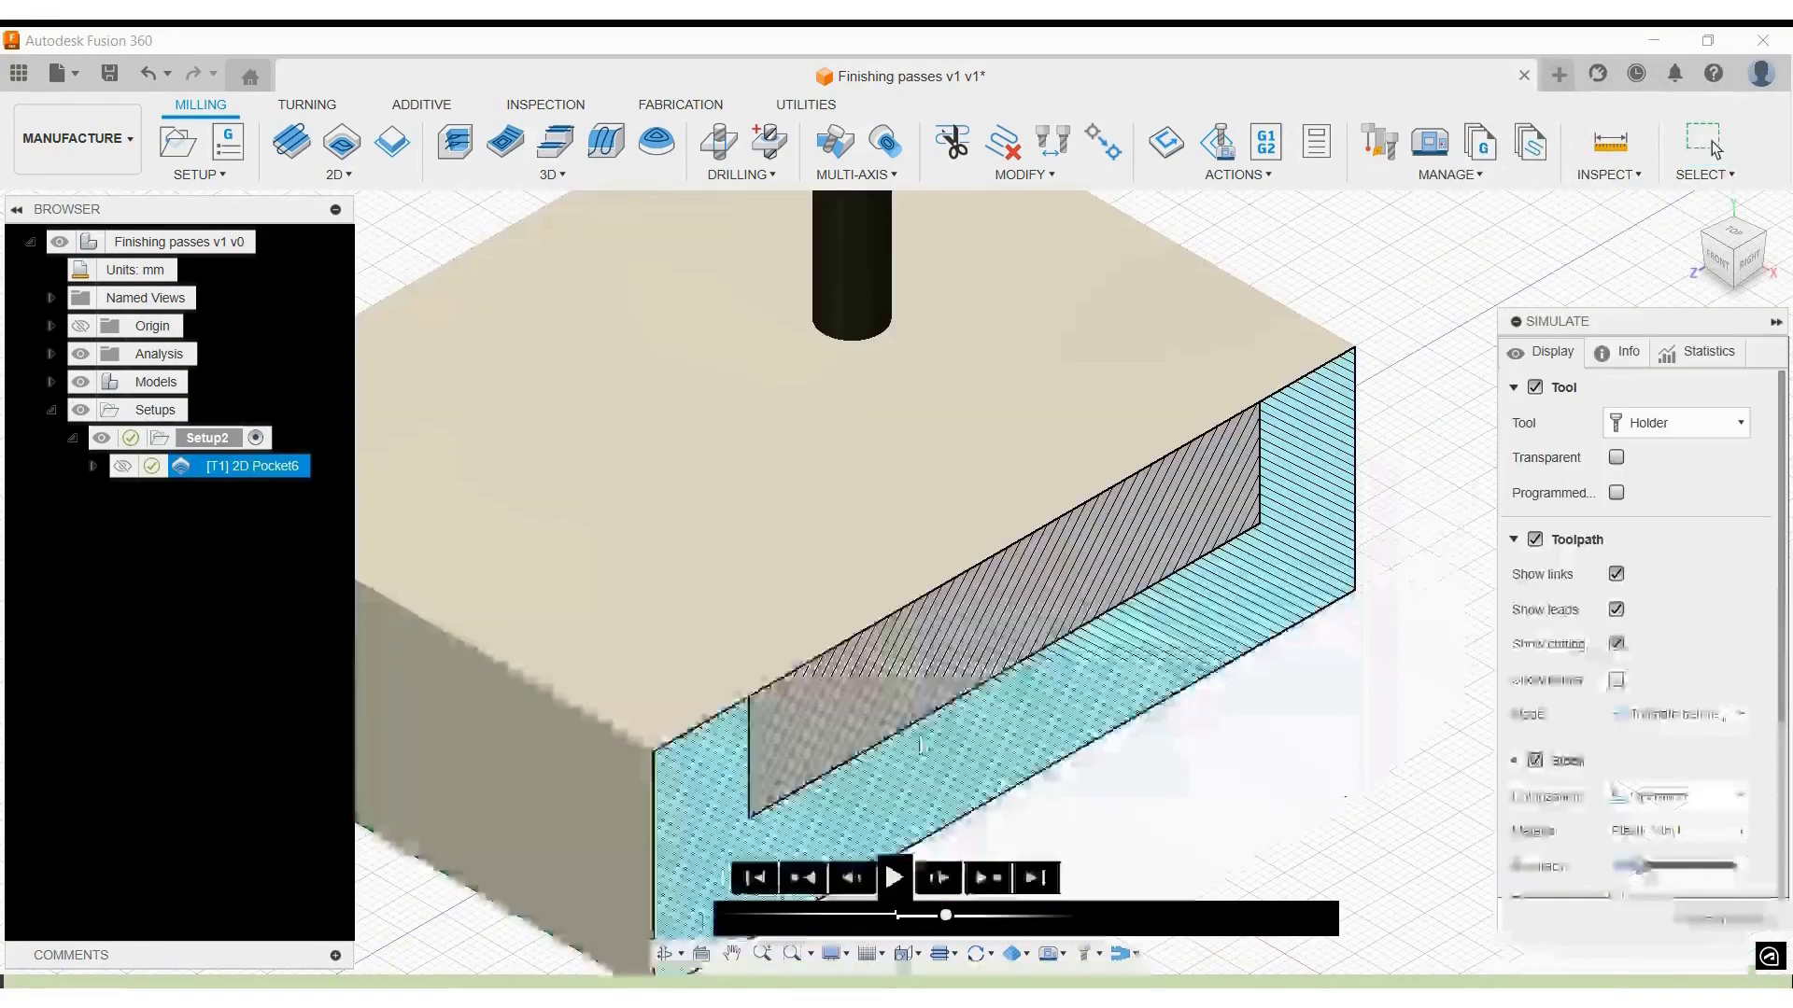
- Simulate the plunge-entry 2D Pocket, slow the playback near the final depth, and examine the stock left in the floor-to-wall corner
left_click(894, 878)
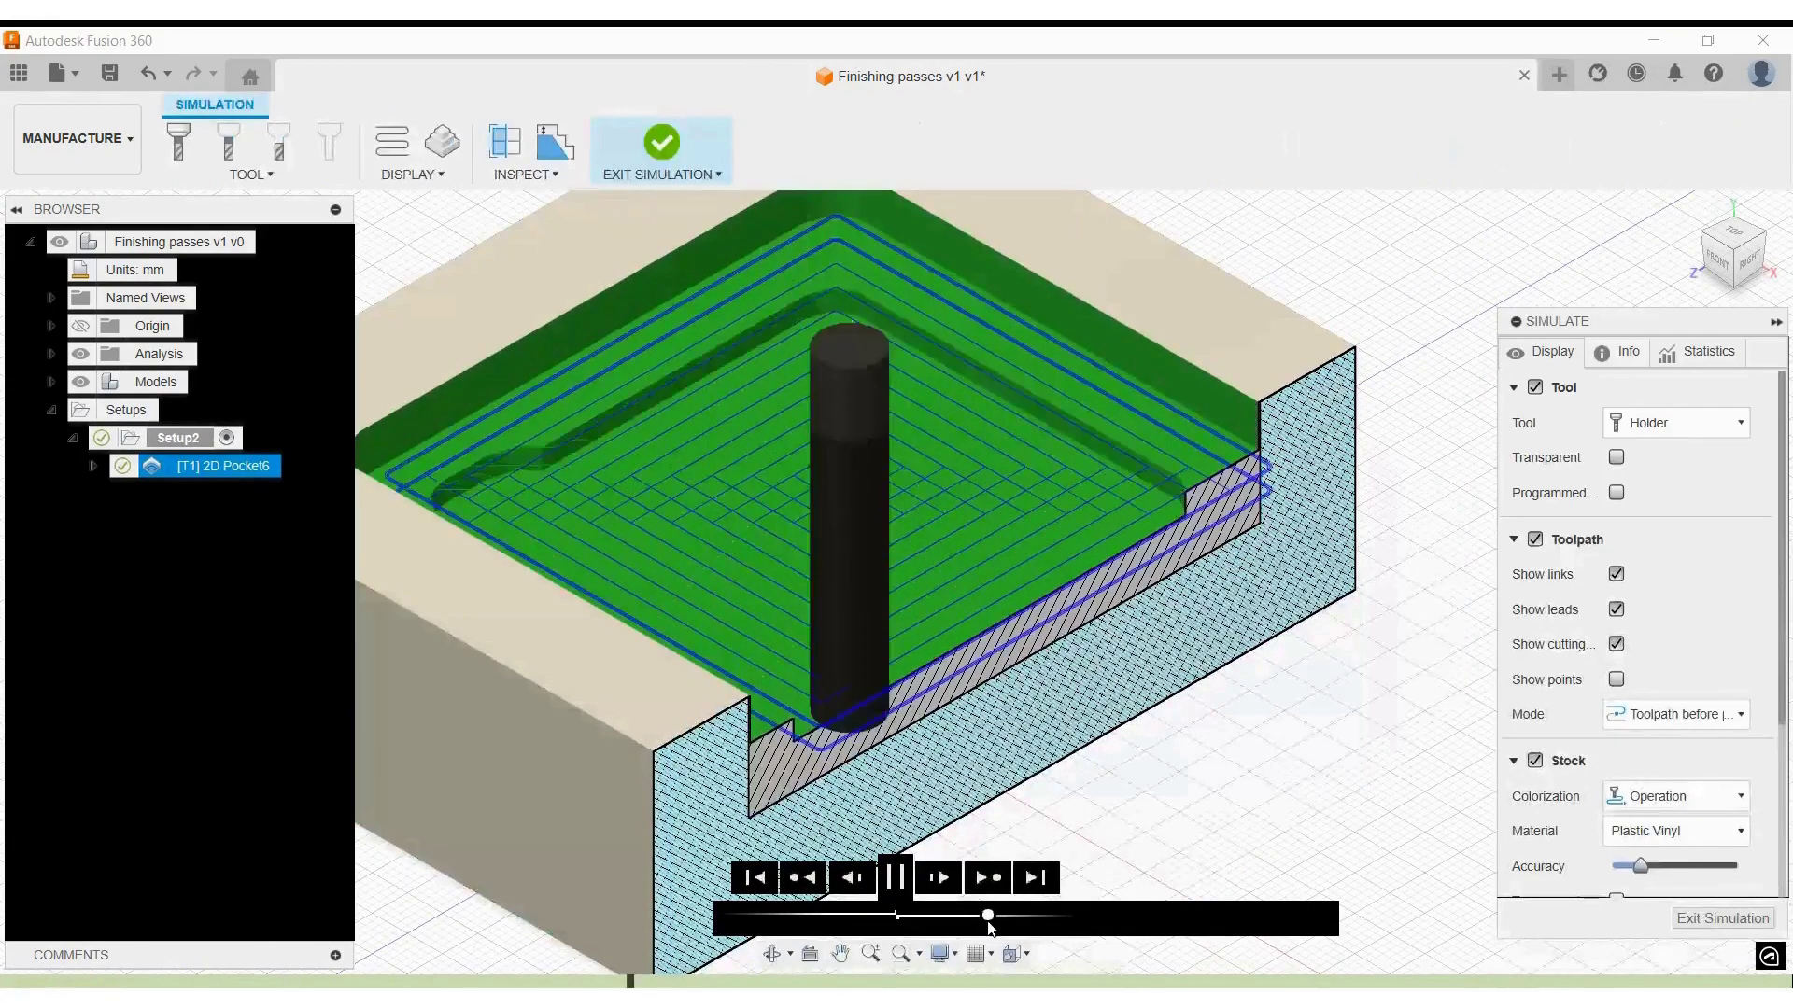
left_click_drag(990, 924, 969, 926)
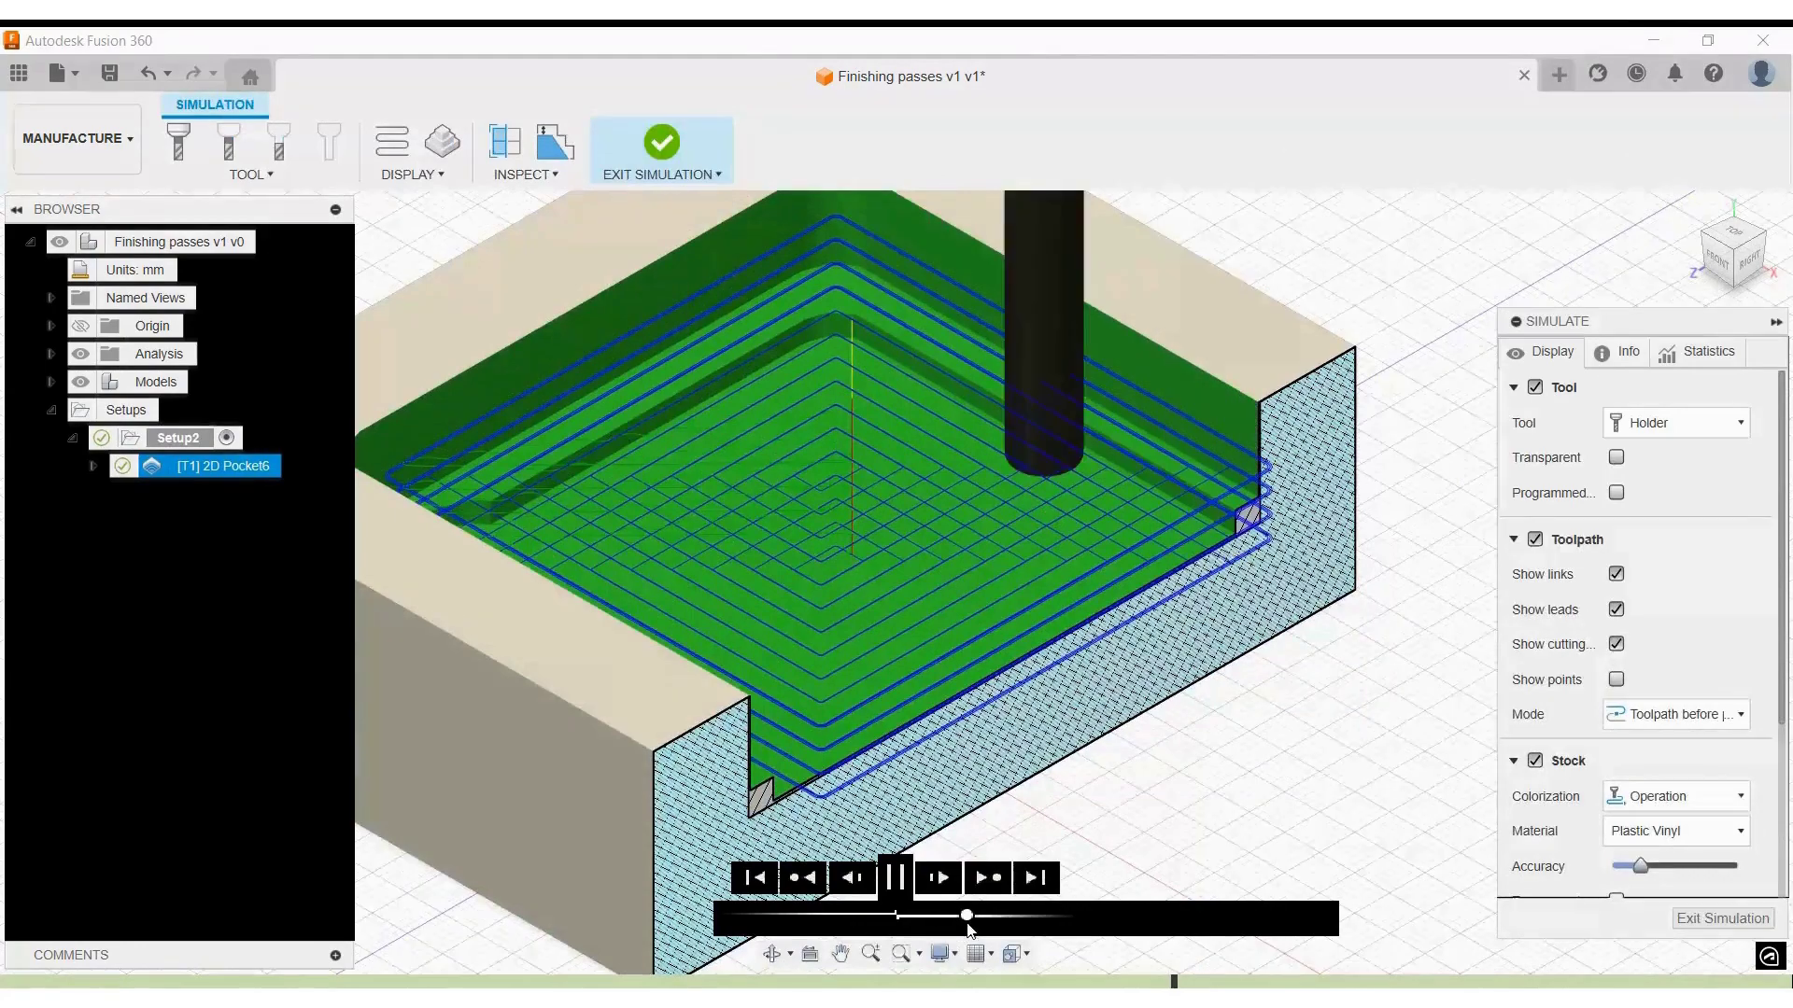
scroll(1334, 418, "up", 6)
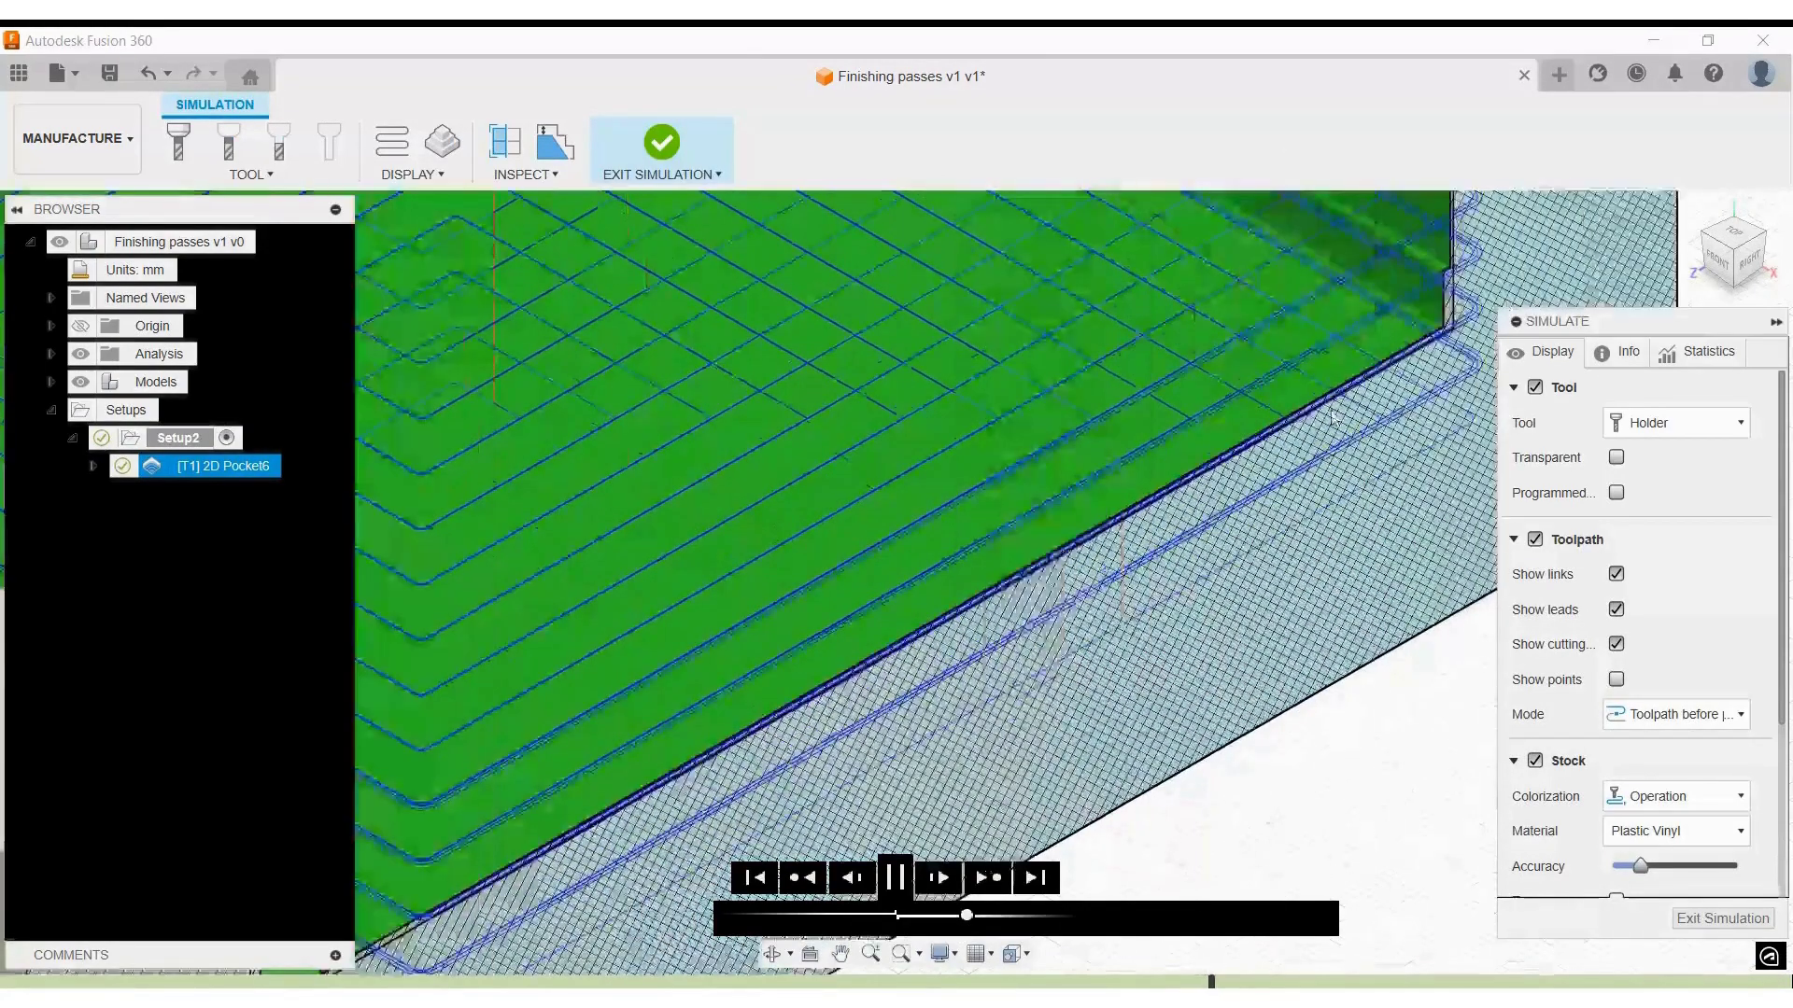
middle_click_drag(1111, 466, 704, 753)
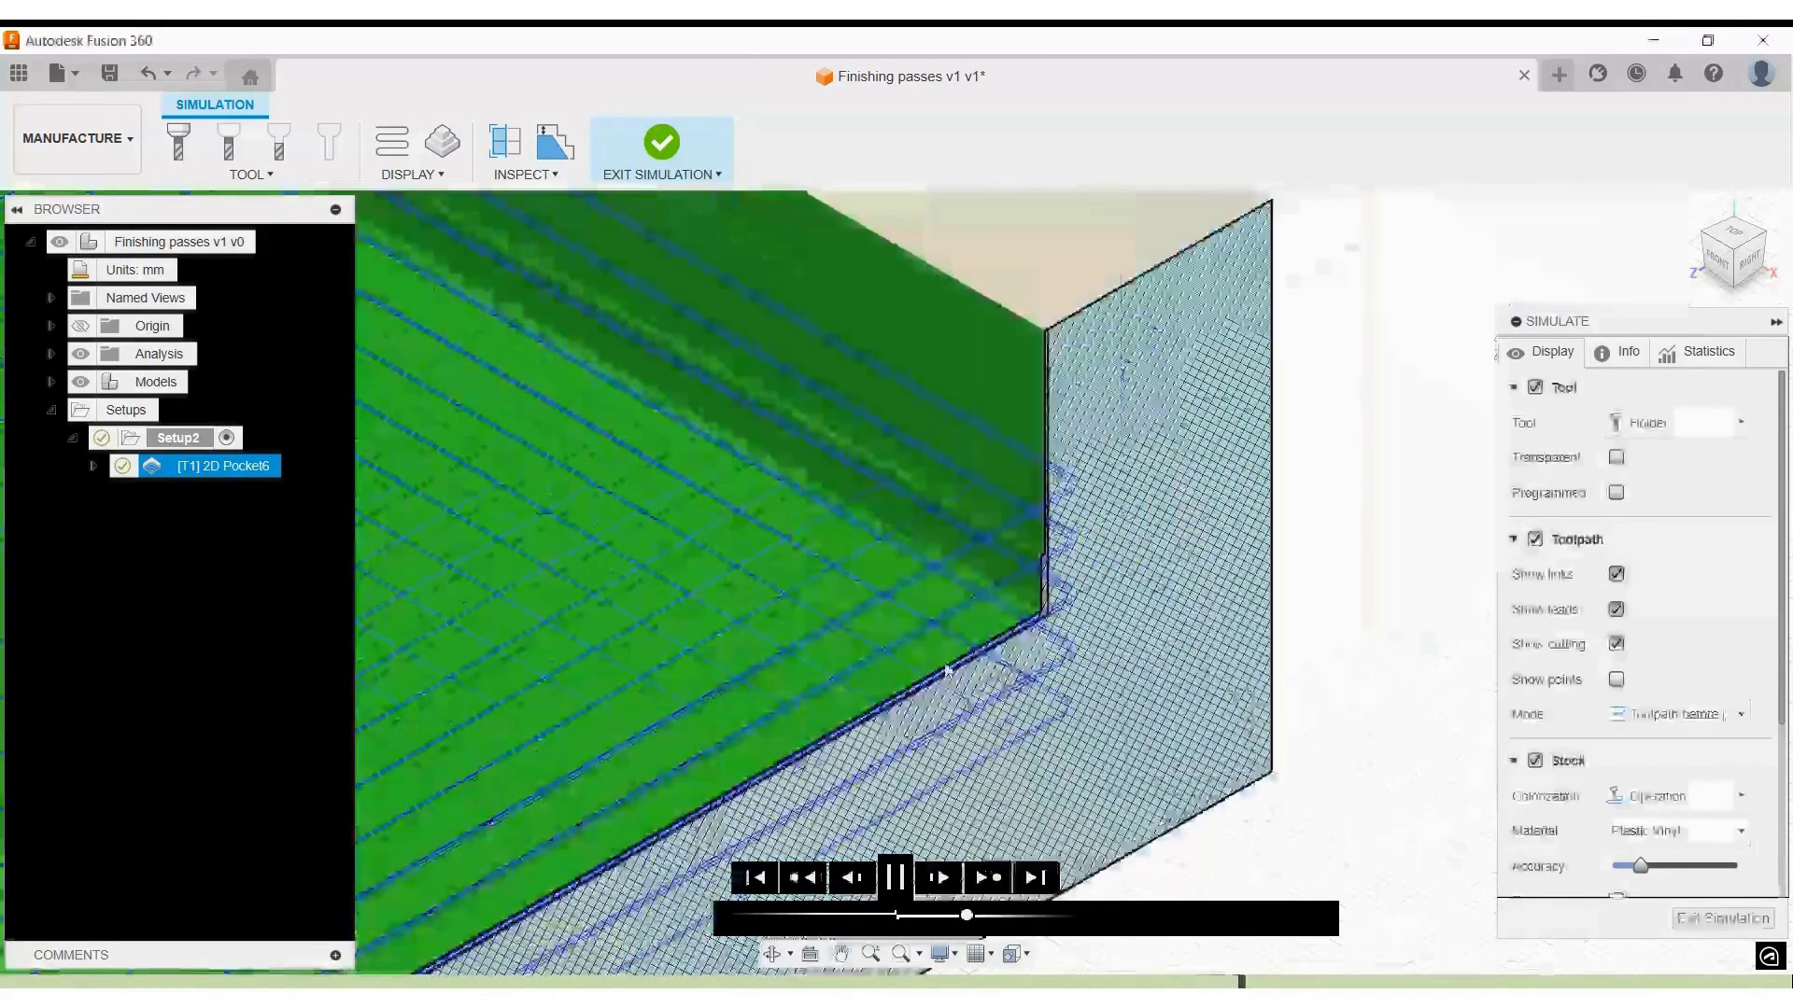
scroll(973, 646, "up", 3)
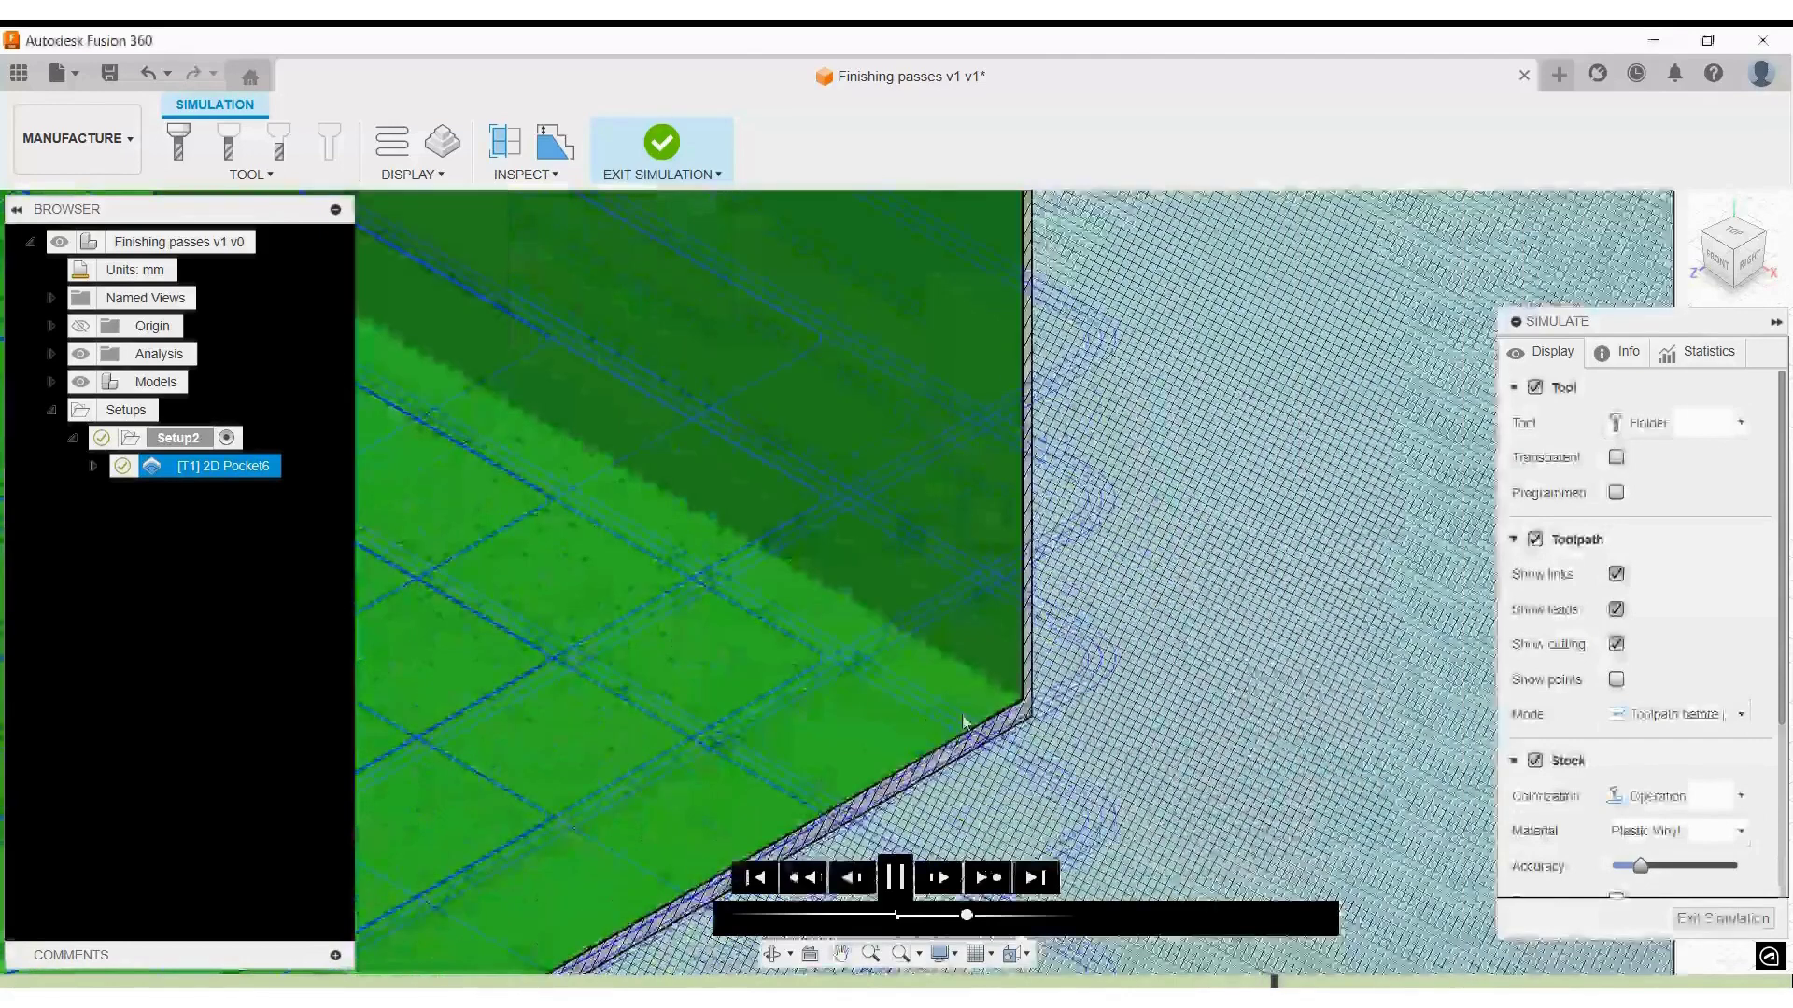
scroll(1070, 626, "up", 4)
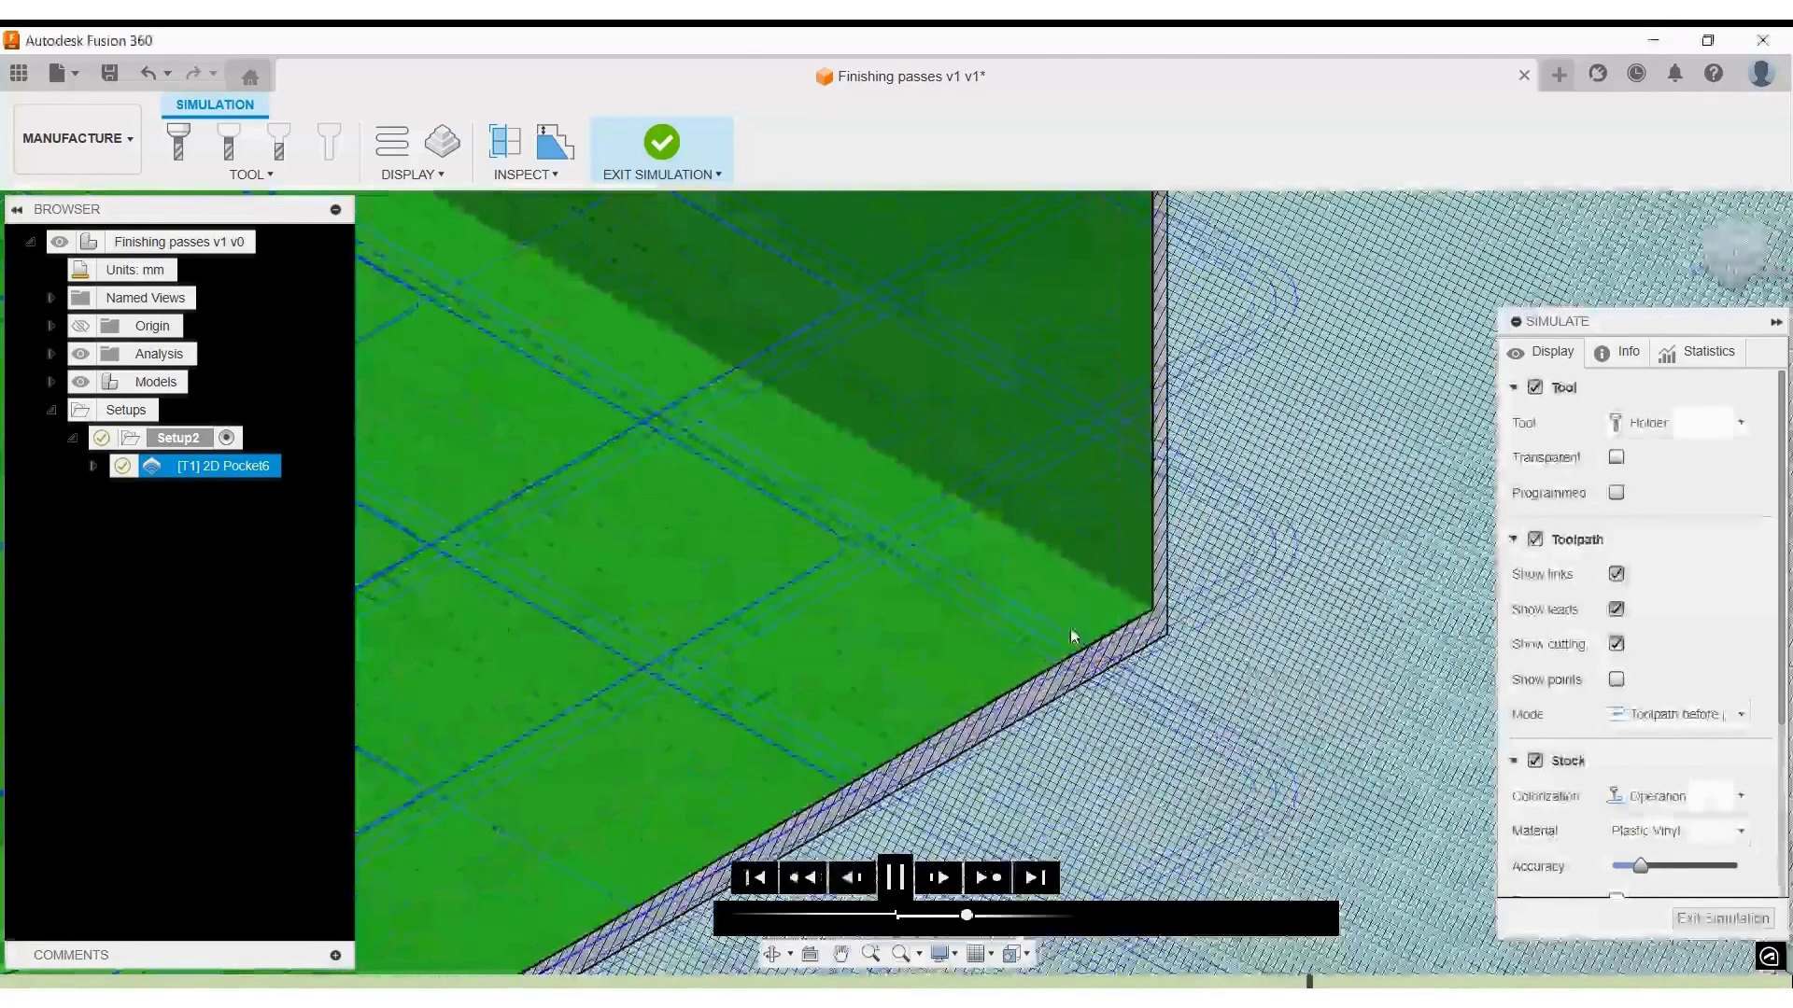
scroll(1080, 624, "up", 3)
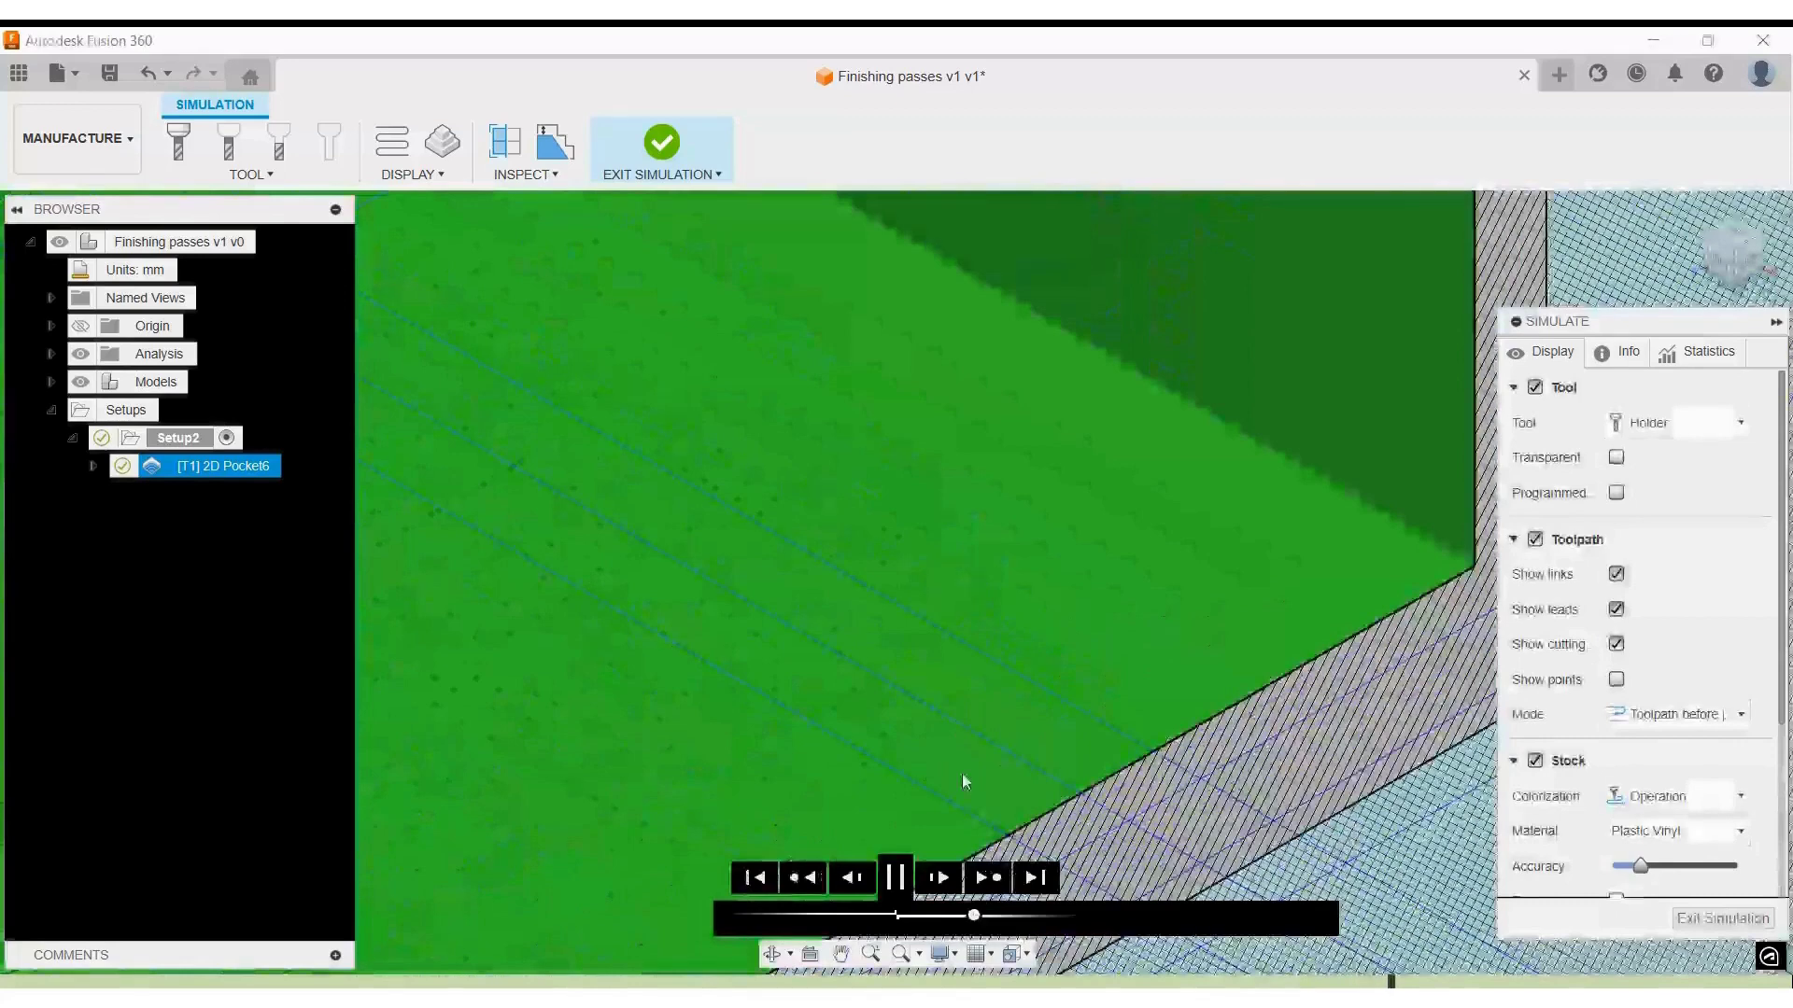
- Inspect the stepped stock along the wall and floor with playback paused, along with the tool's position against the section
scroll(900, 843, "down", 1)
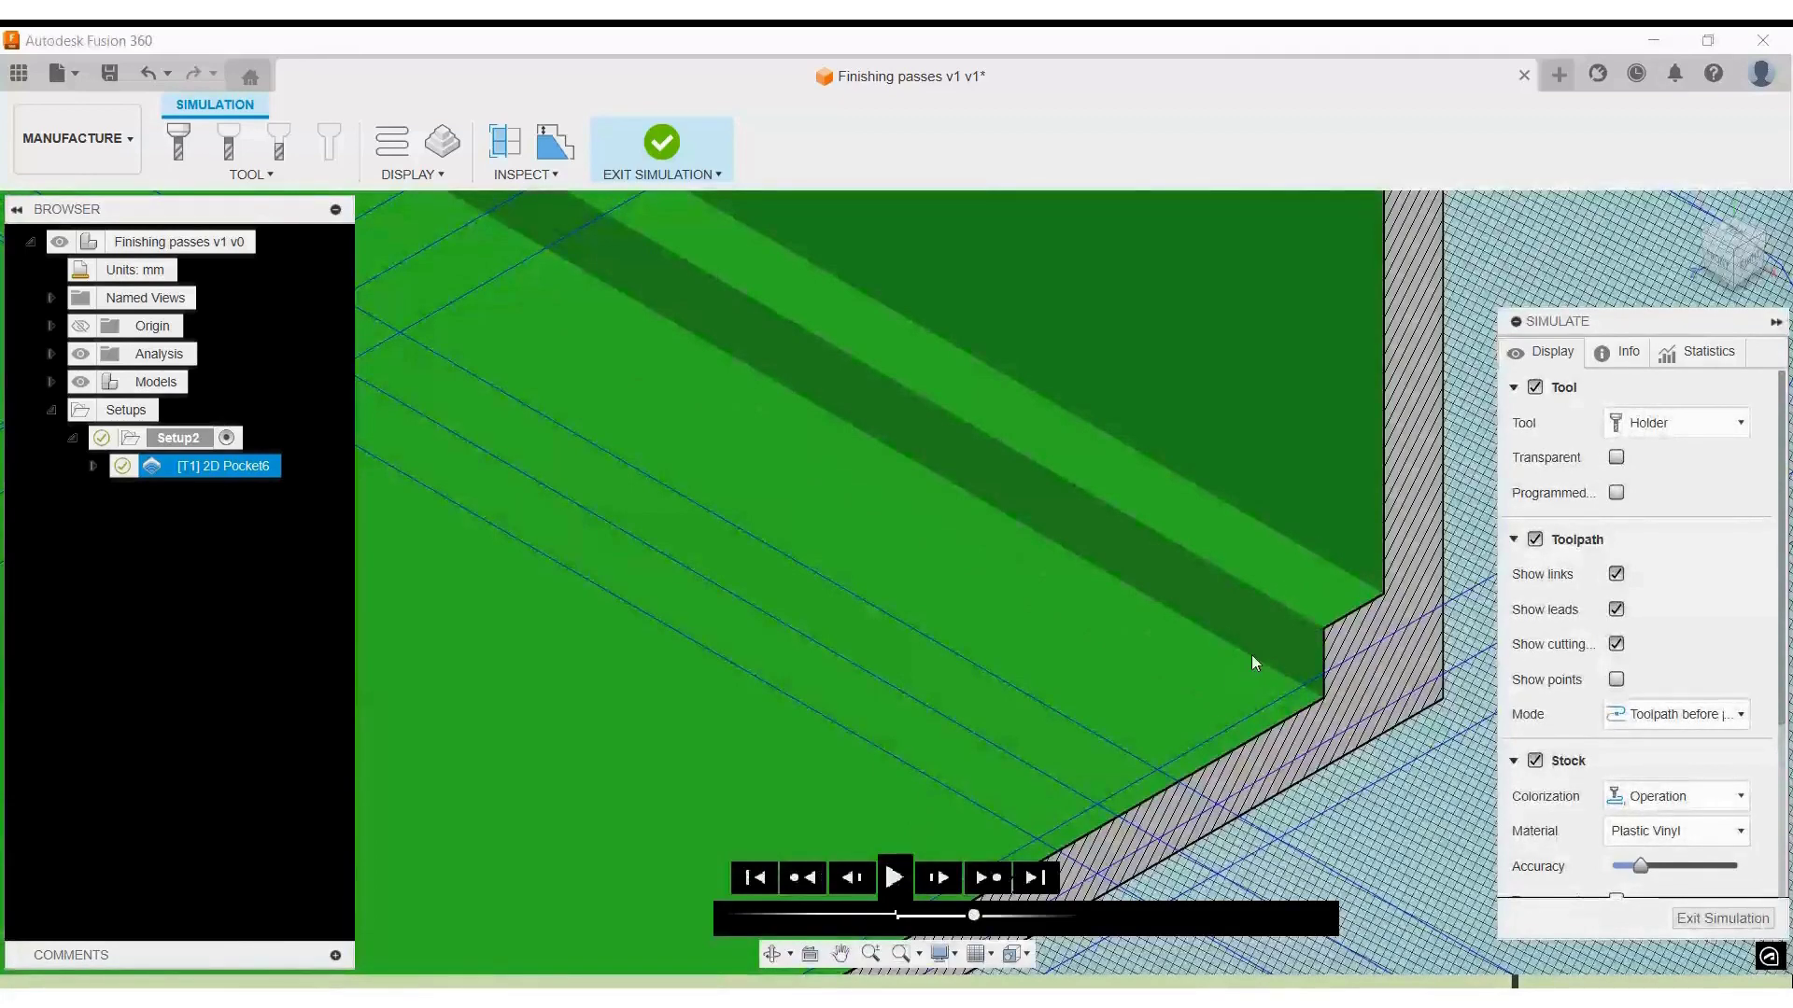
scroll(1180, 693, "down", 5)
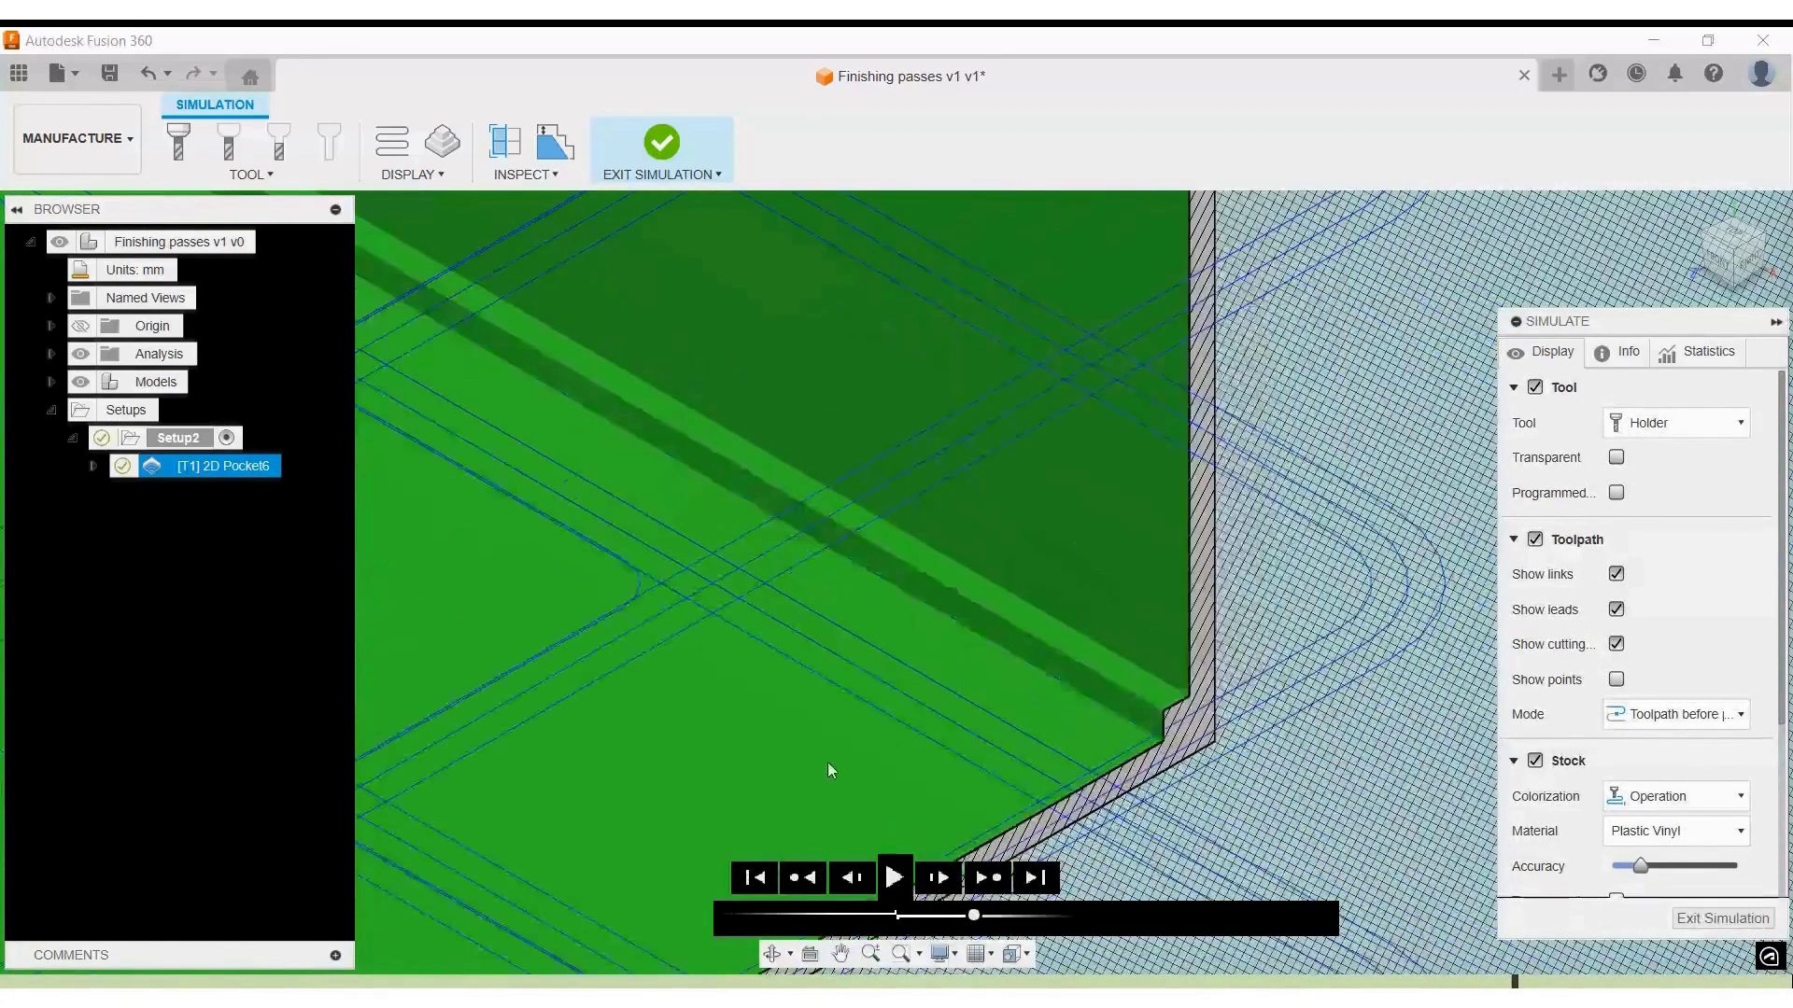
middle_click_drag(827, 764, 864, 670)
scroll(810, 693, "down", 2)
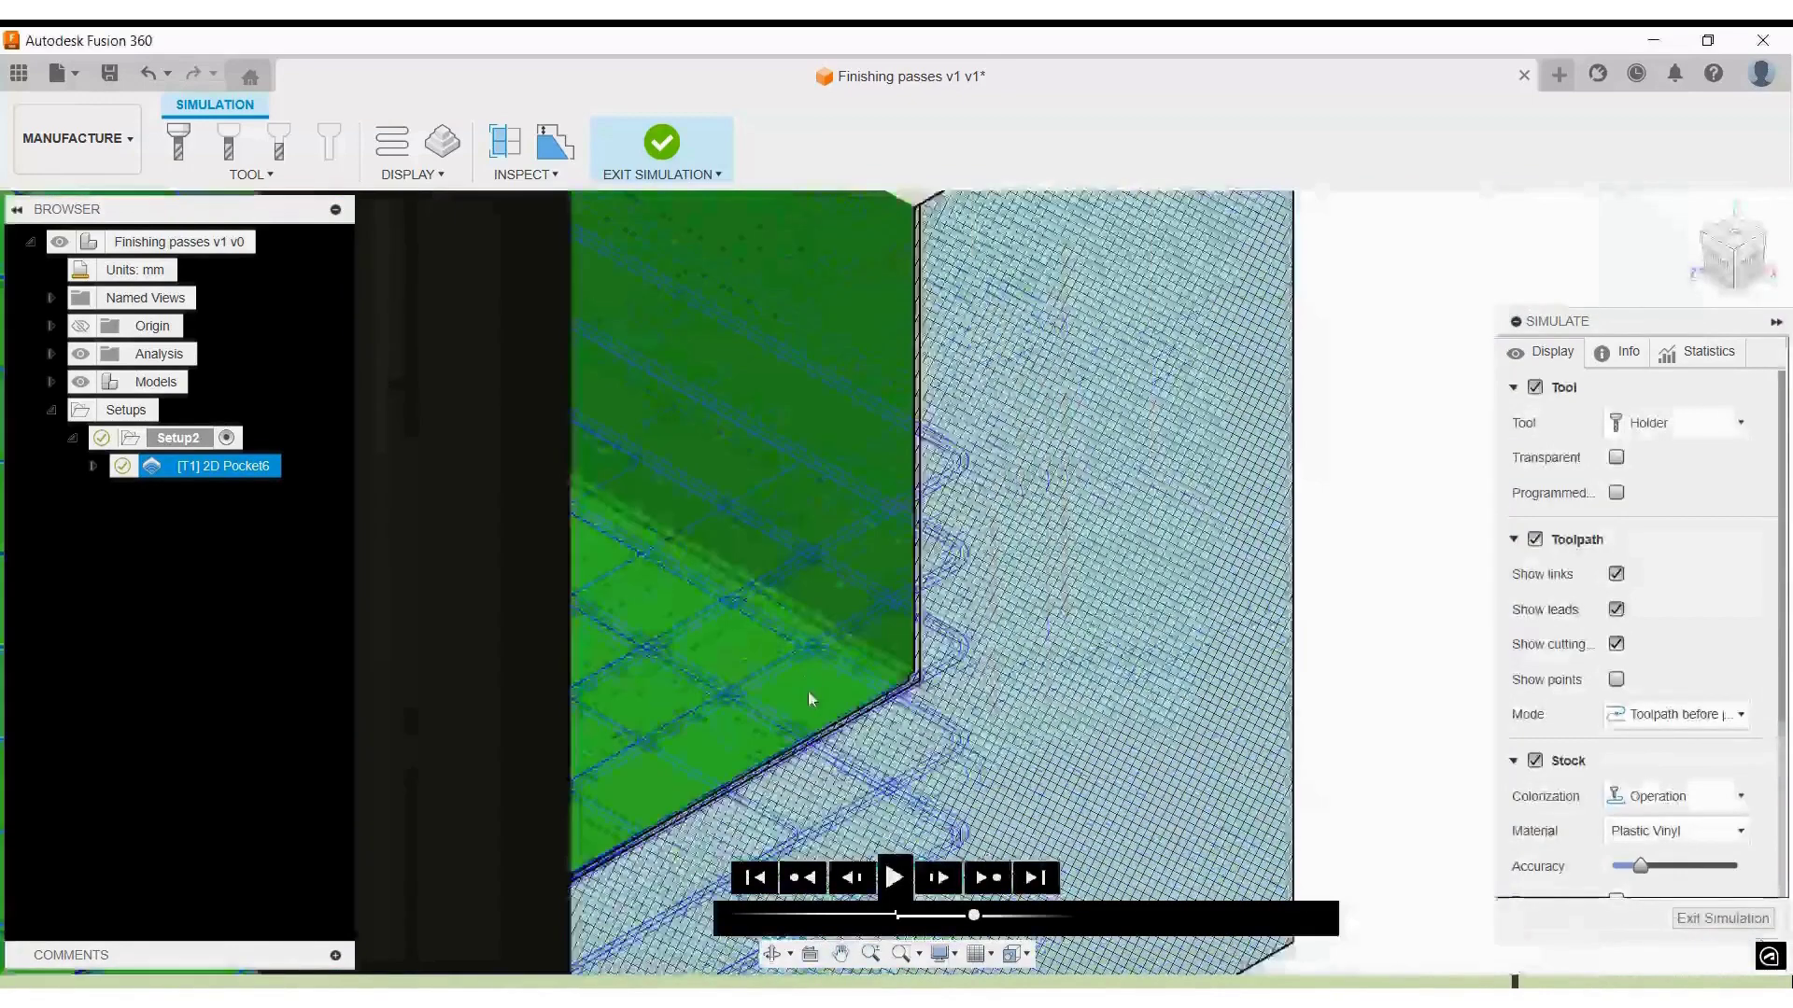
scroll(766, 723, "down", 5)
middle_click_drag(632, 676, 1083, 810)
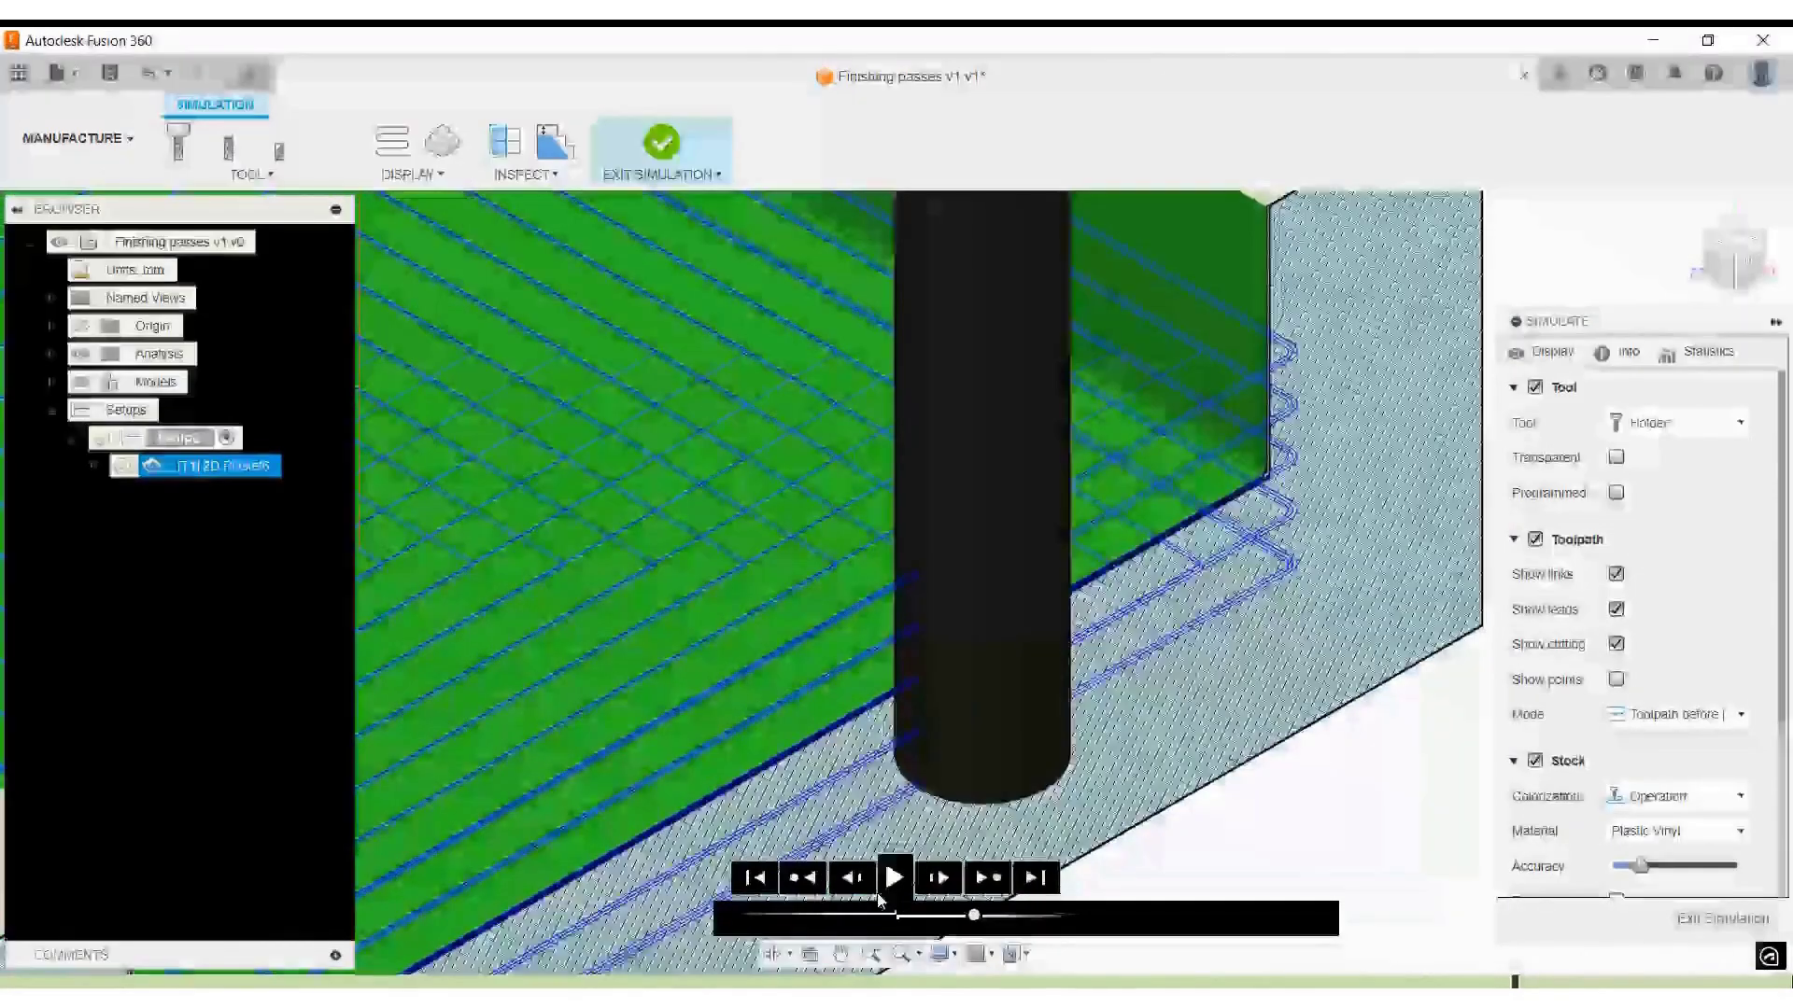
- Resume the simulation and run it through the final finishing passes, speeding up the playback toward the end
left_click(894, 879)
scroll(729, 695, "down", 5)
middle_click_drag(630, 767, 896, 691)
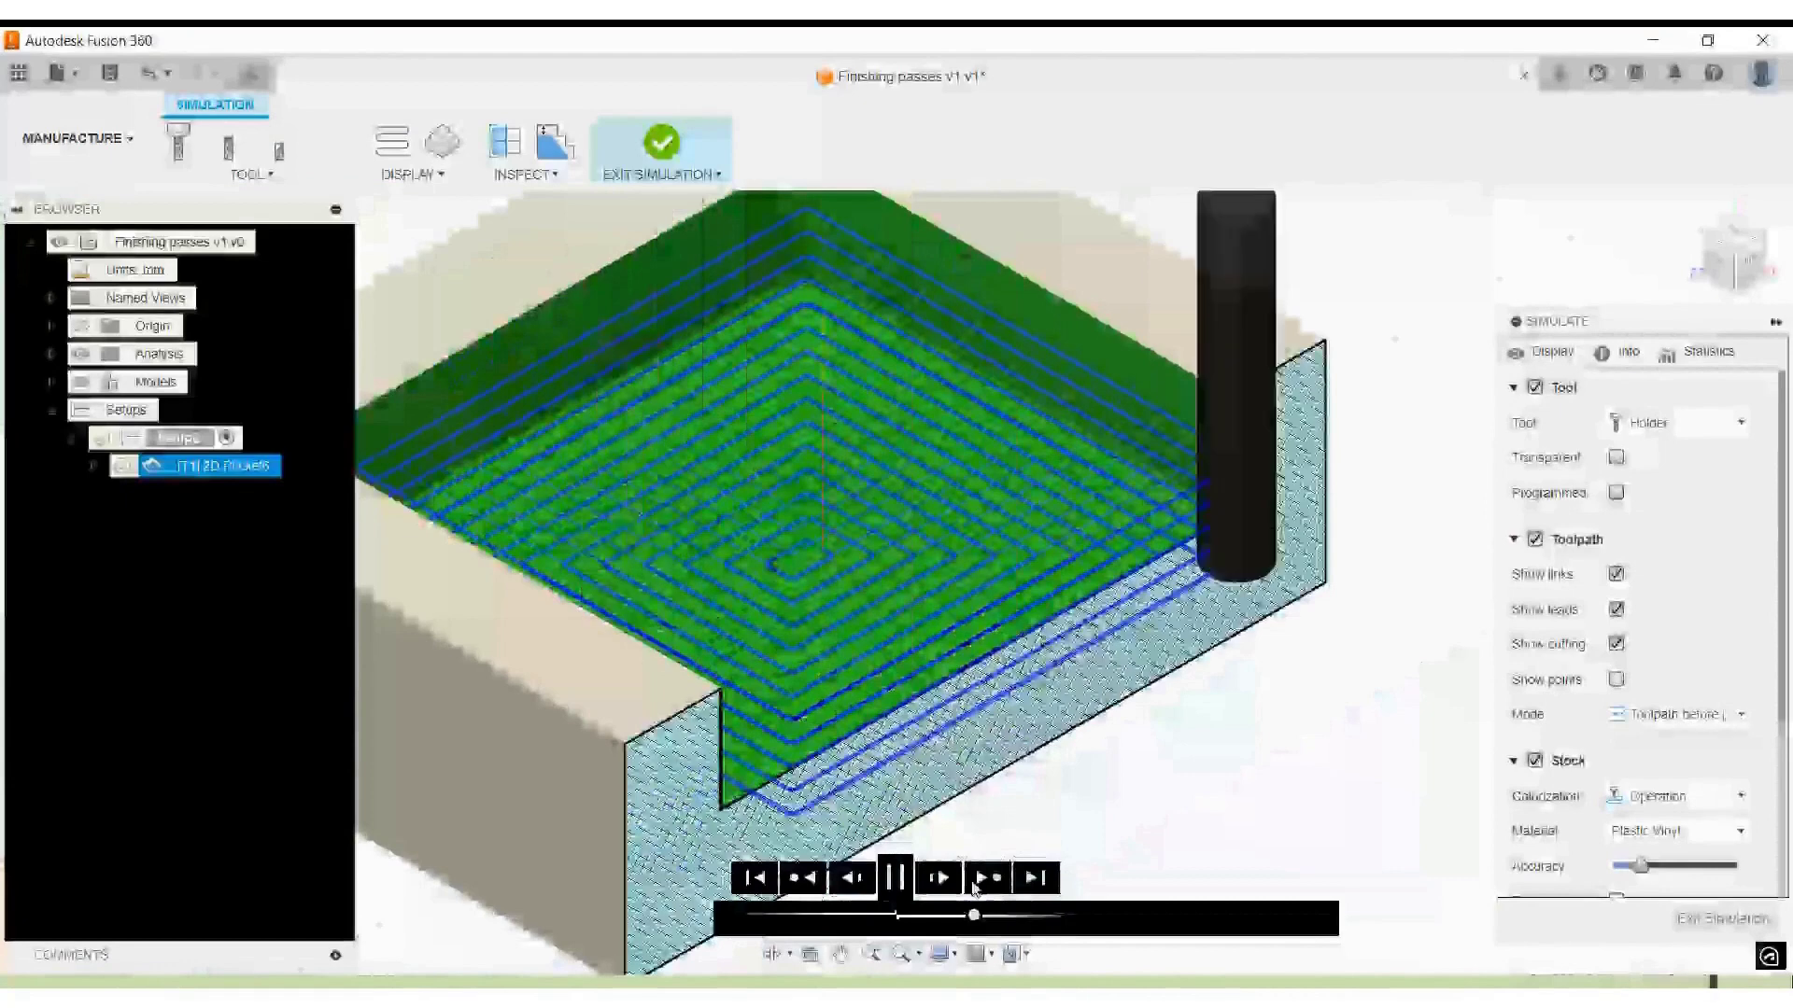
mouse_move(974, 916)
left_mouse_down()
mouse_move(999, 919)
mouse_move(985, 924)
left_mouse_up()
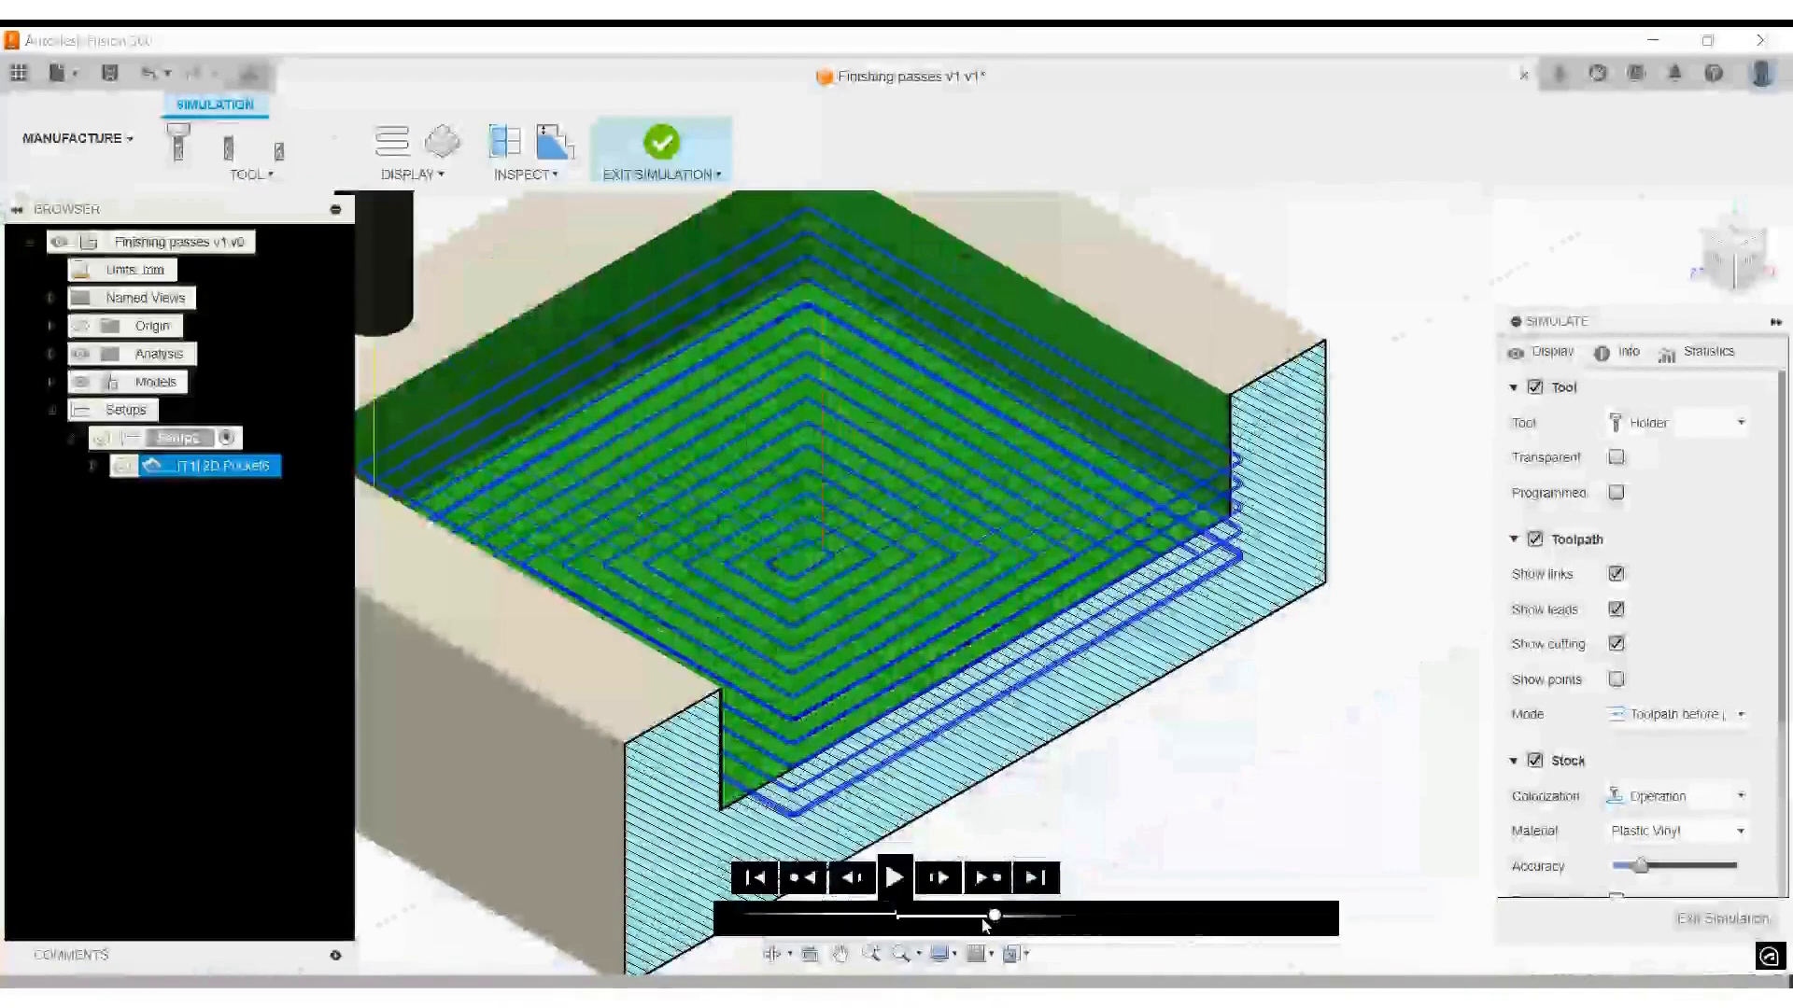
- Check the finished floor edge and the whole pocket section for remaining stock, then exit the simulation and view the toolpath
scroll(983, 731, "up", 8)
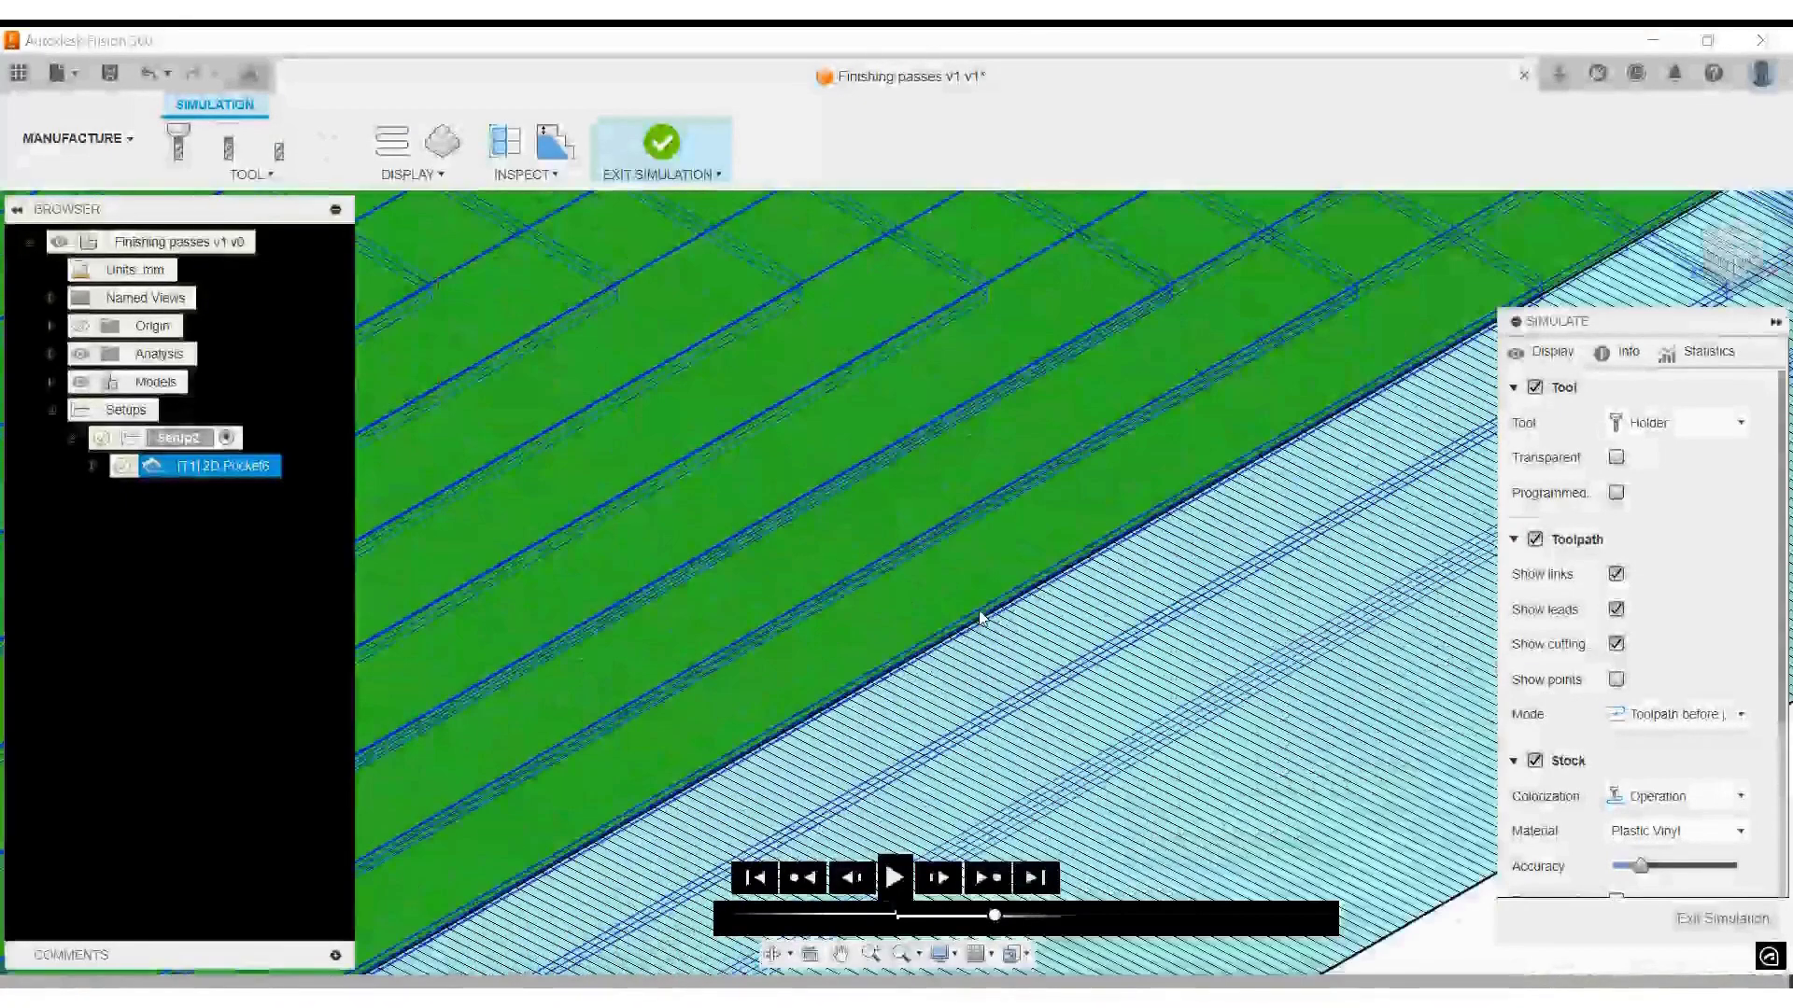
scroll(668, 735, "down", 10)
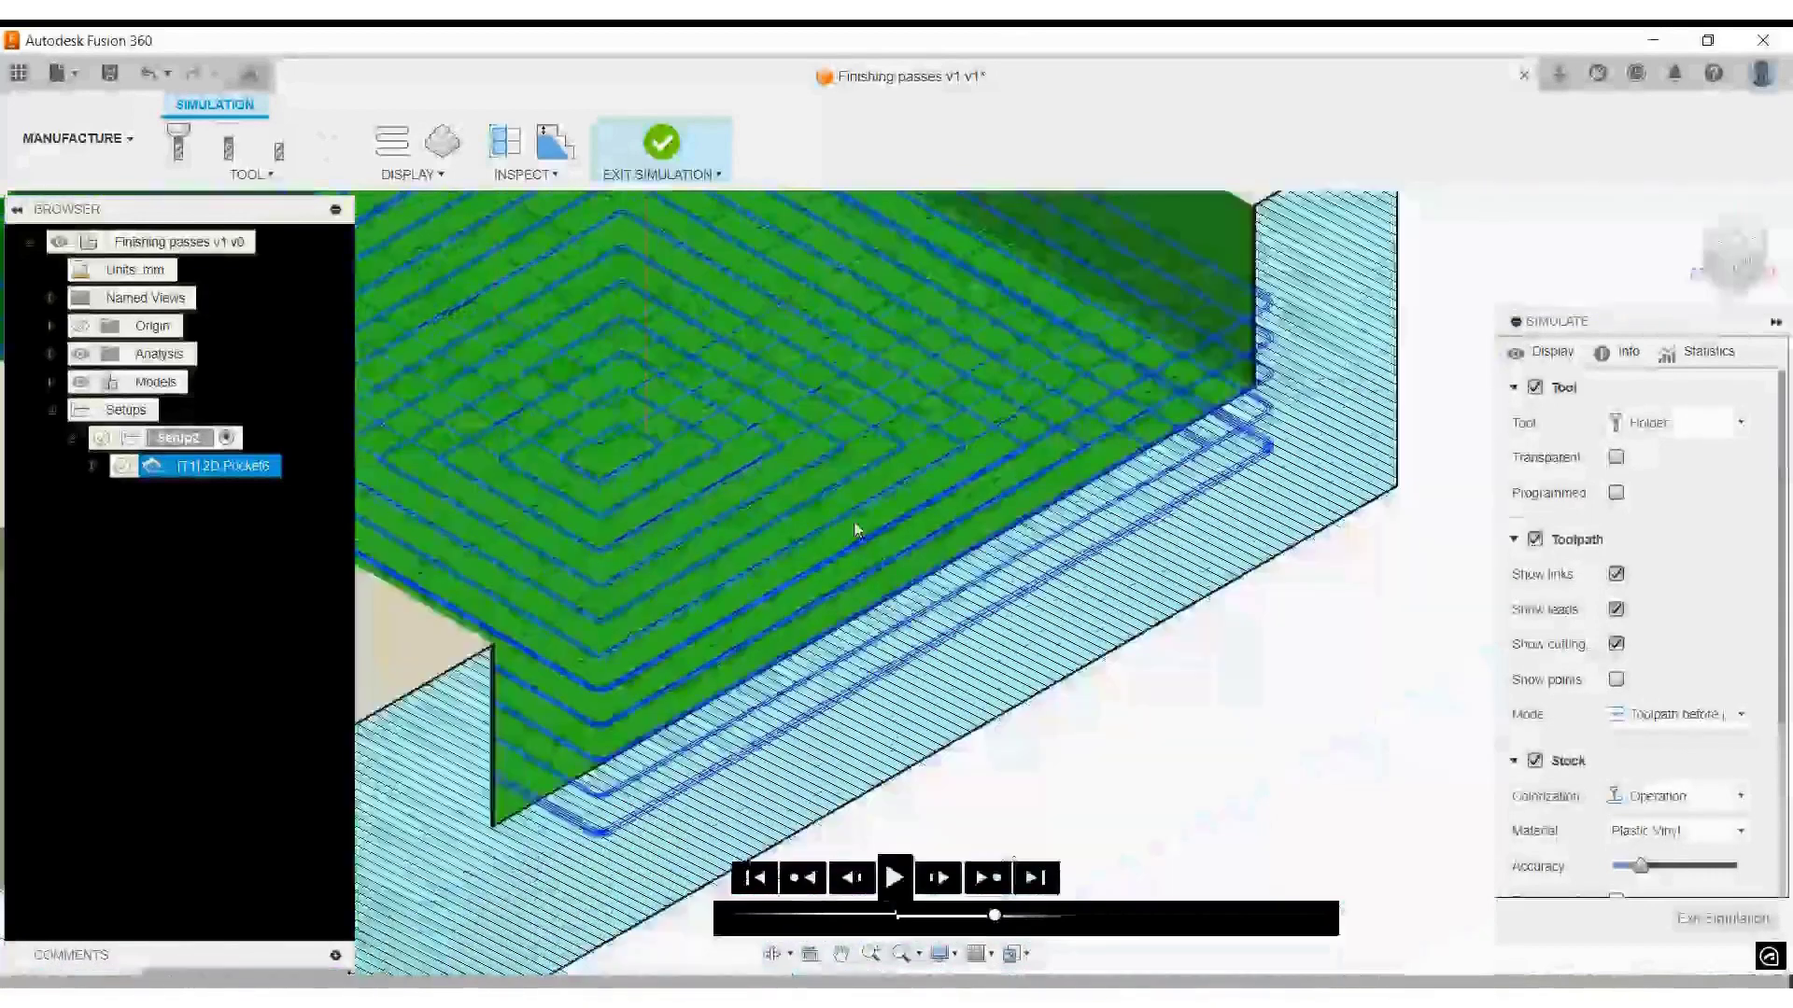
scroll(876, 480, "down", 5)
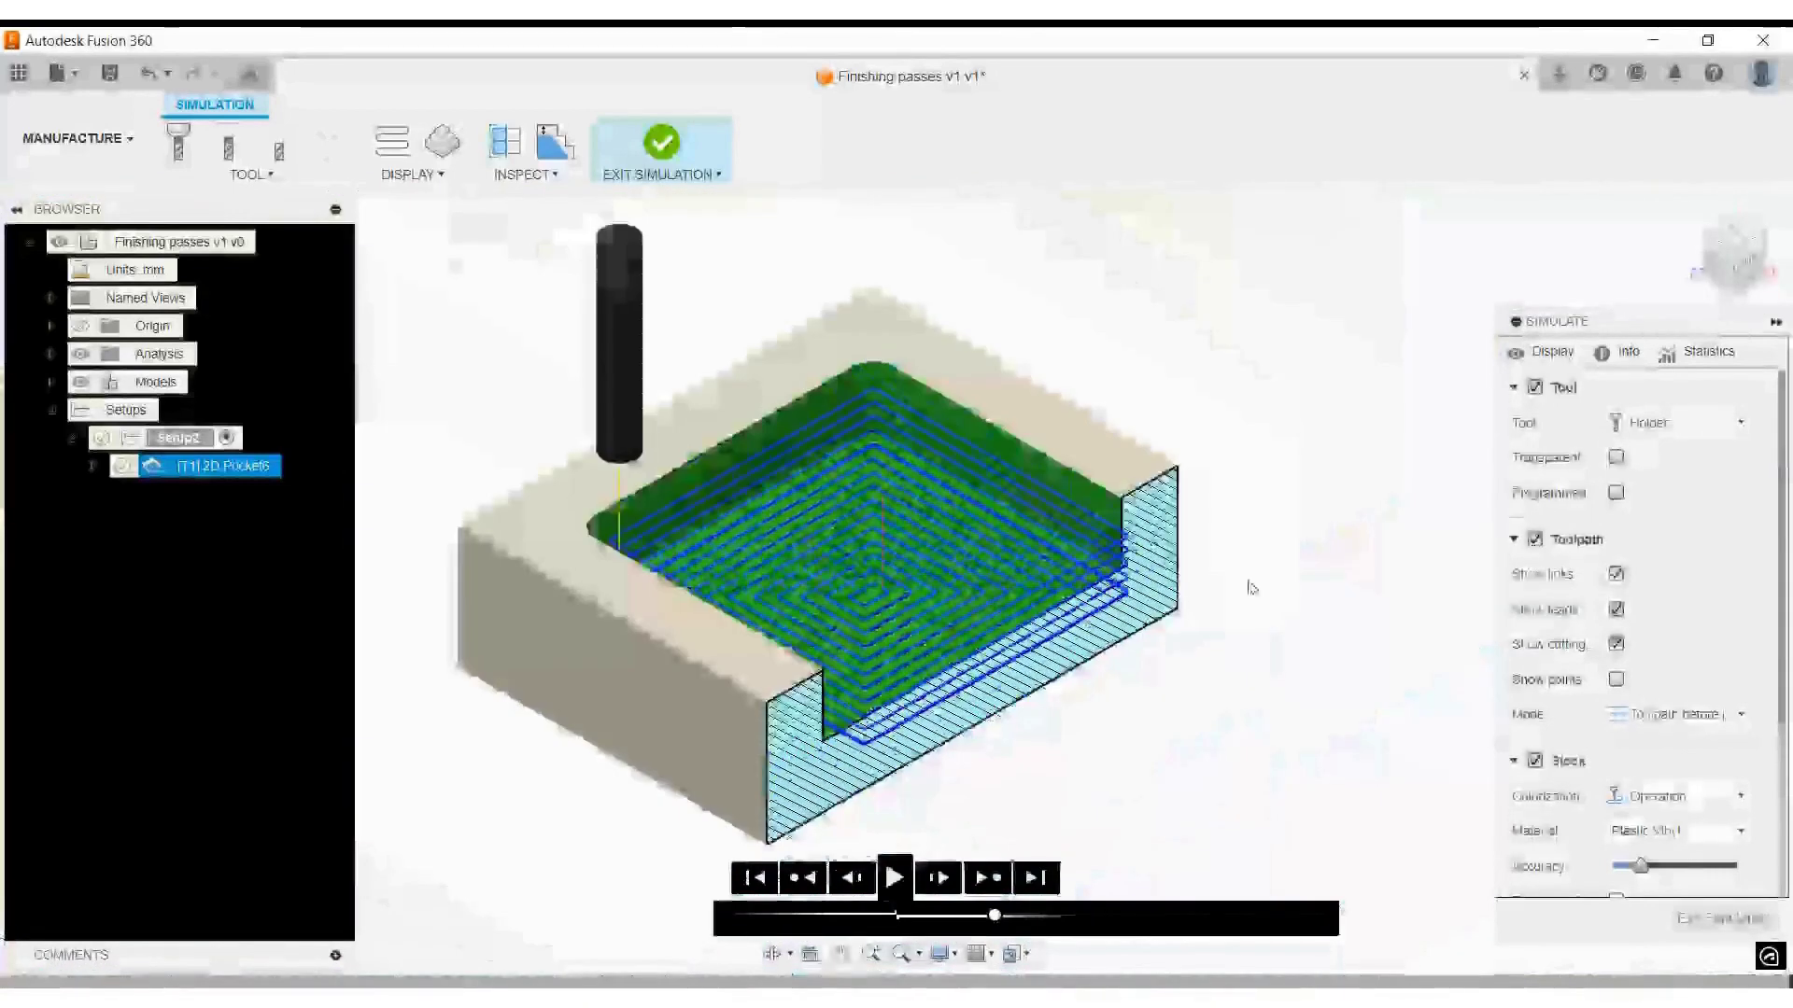
left_click(1681, 920)
scroll(839, 629, "up", 5)
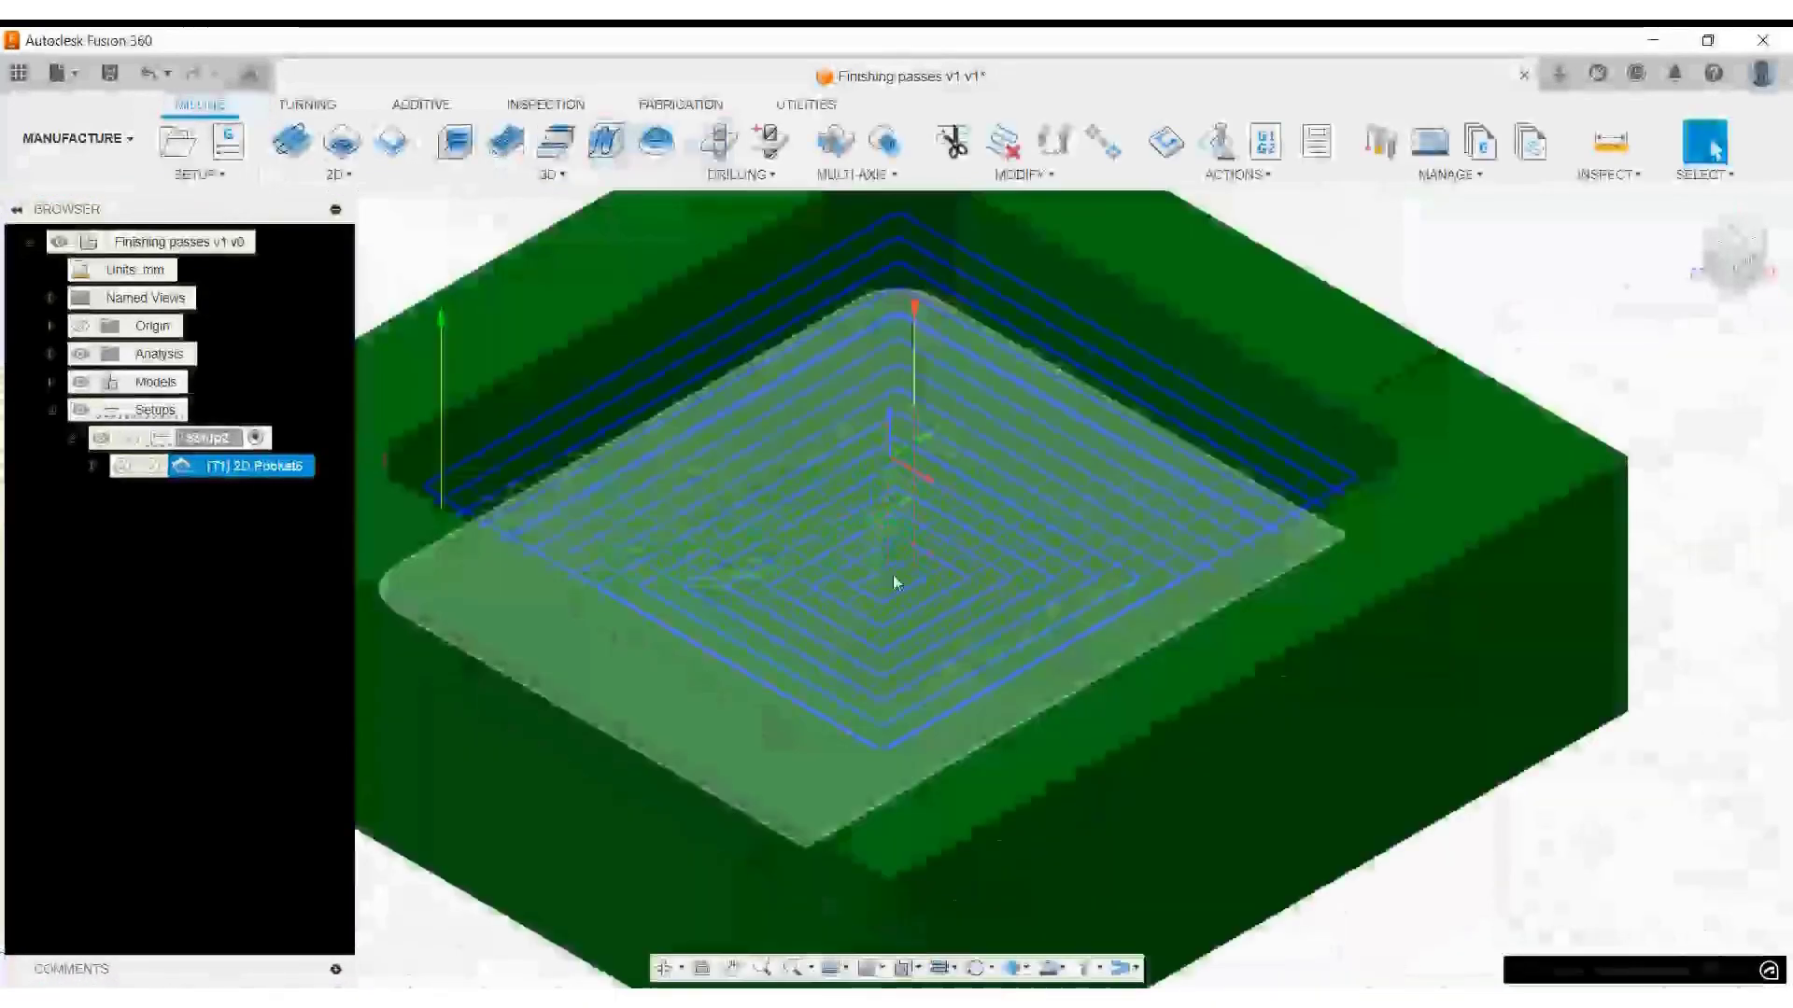
middle_click_drag(874, 463, 792, 505)
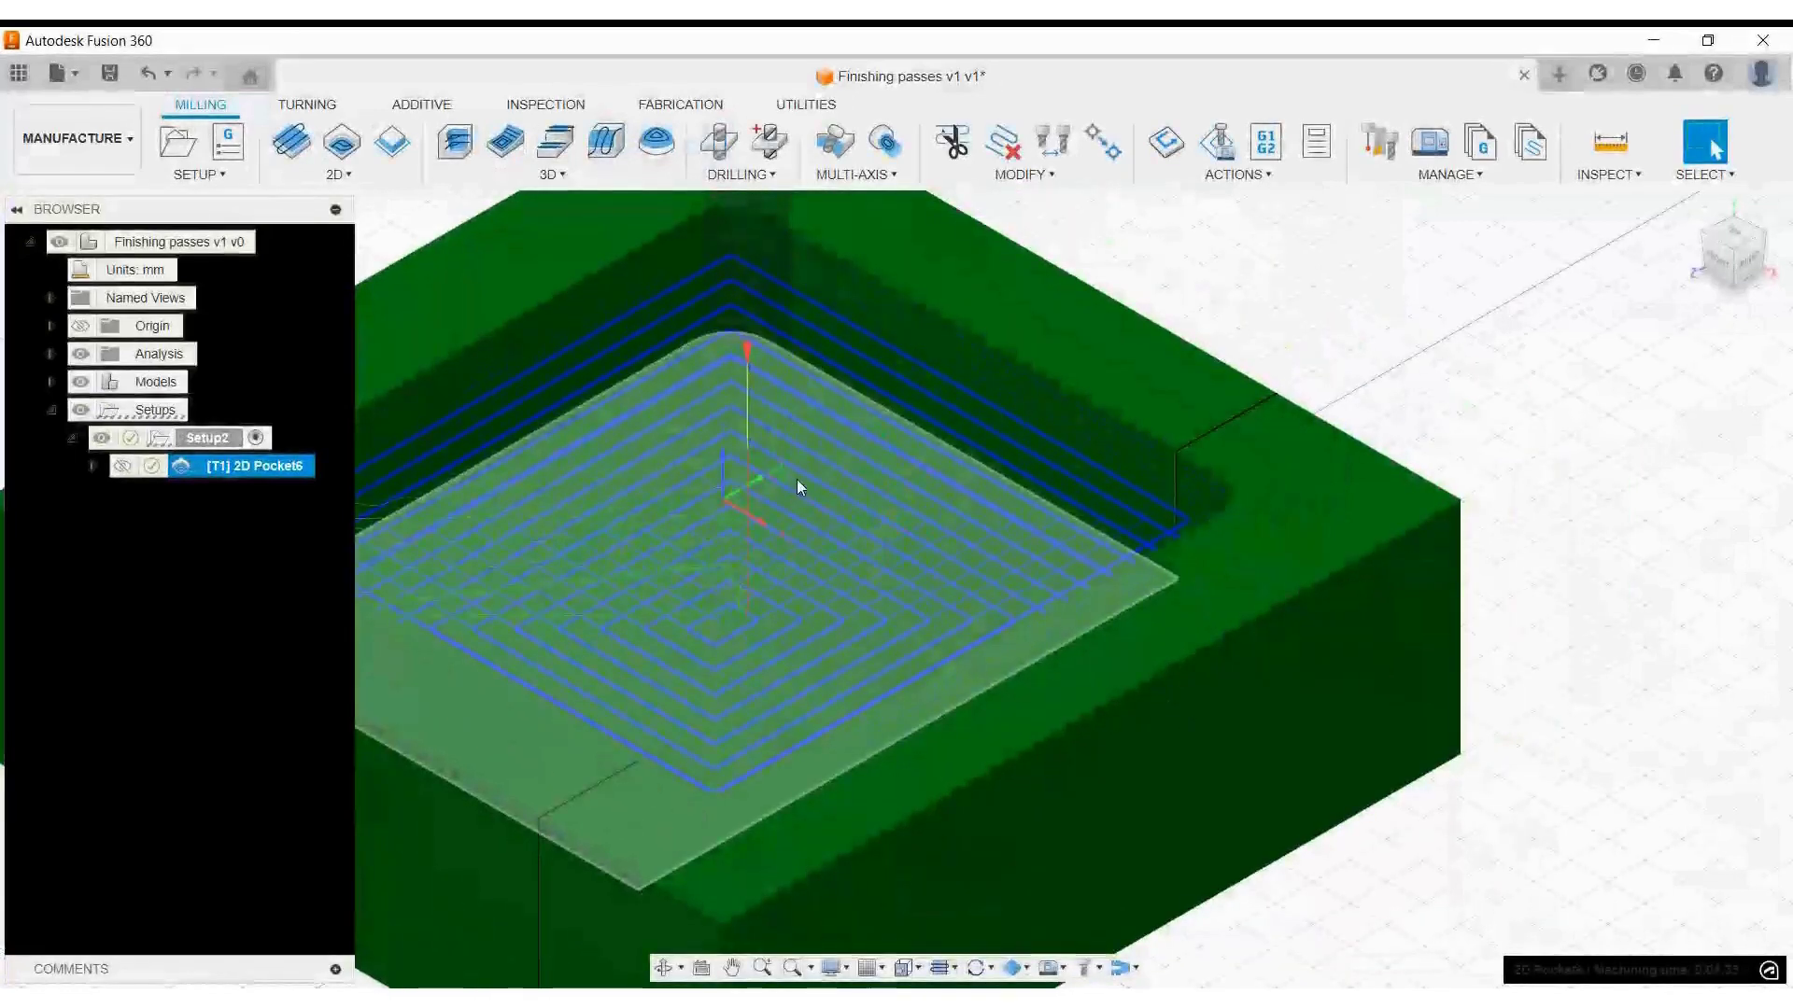